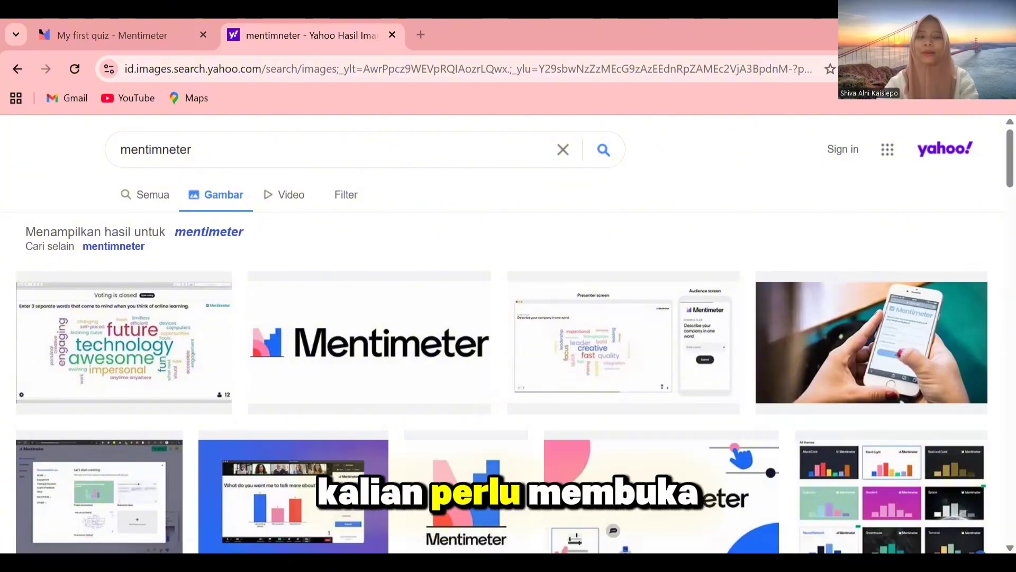
# - Search the web for "mentimenter" in a new browser tab and open Mentimeter's Sign Up result
pyautogui.click(422, 35)
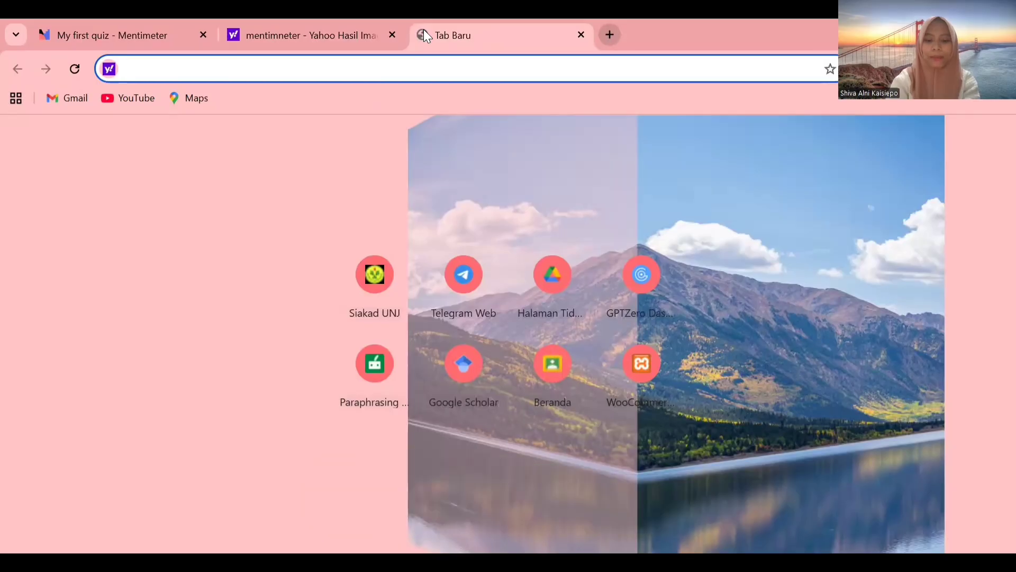
pyautogui.write('menti,')
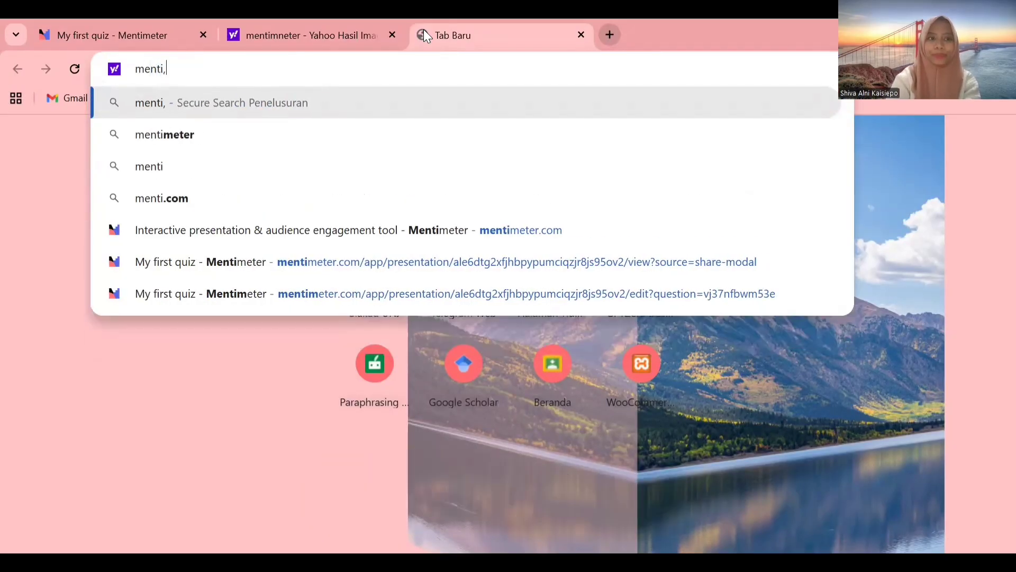
pyautogui.press('BackSpace')
pyautogui.write('men')
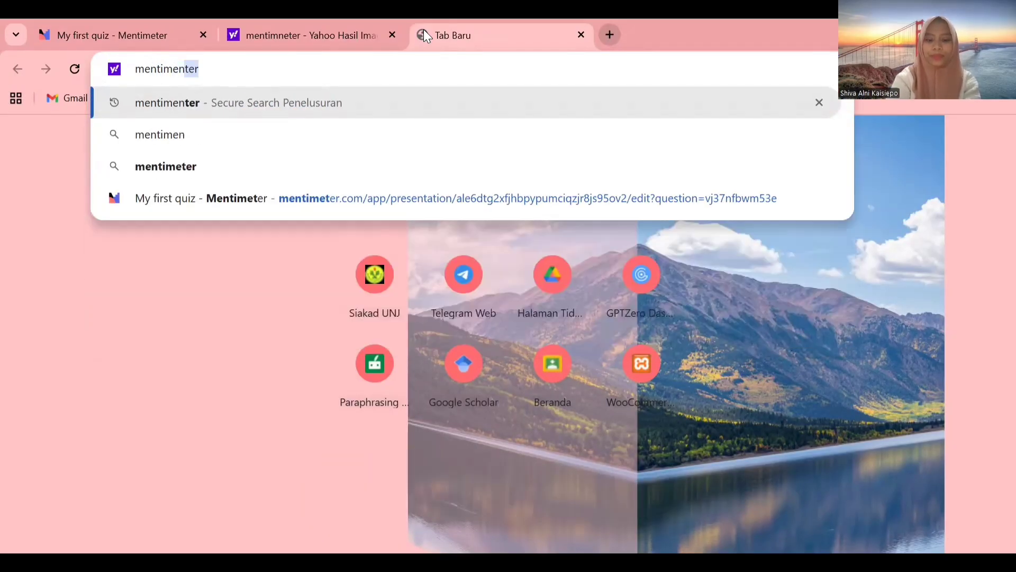
pyautogui.write('ter')
pyautogui.press('Return')
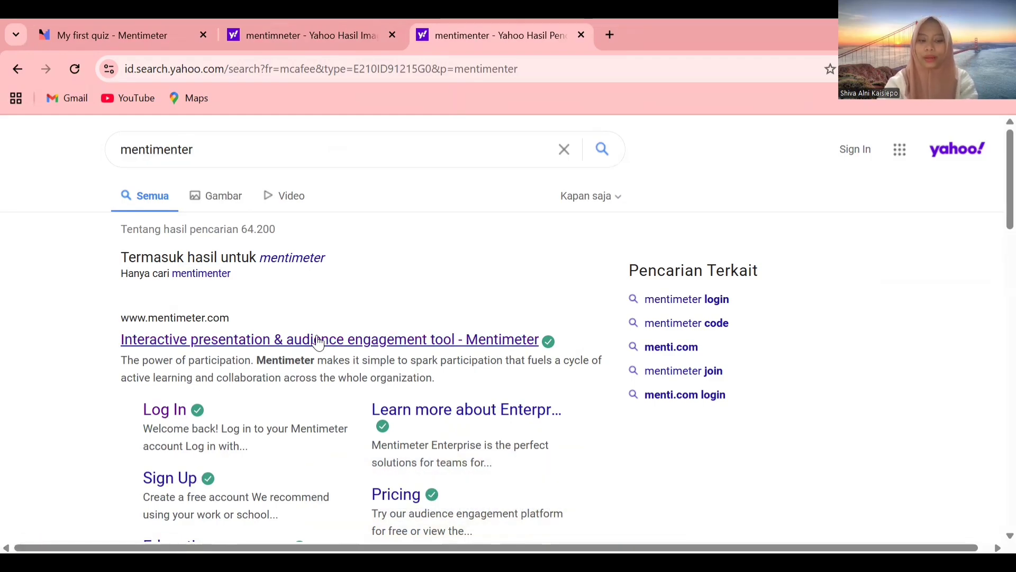
pyautogui.click(161, 482)
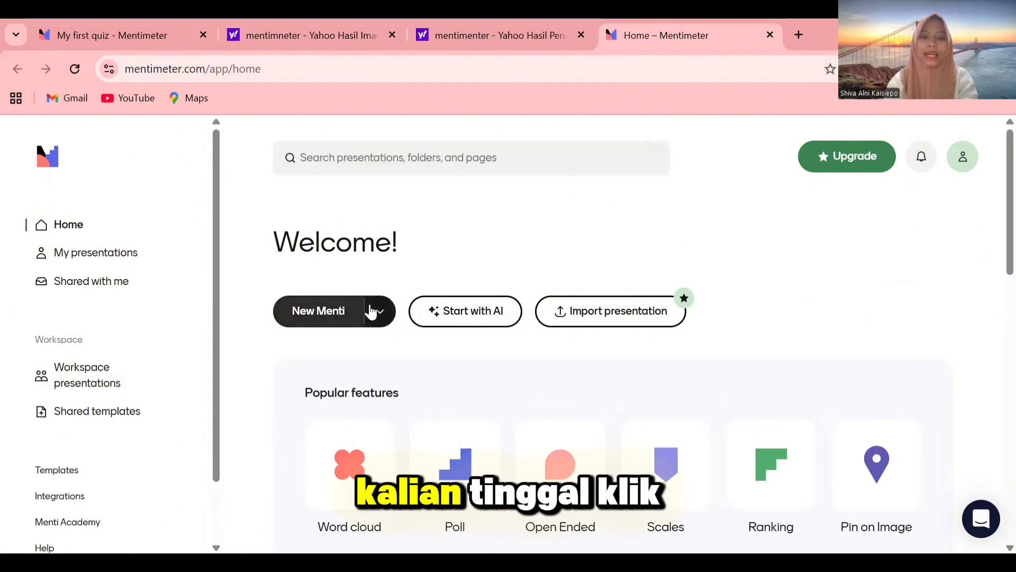
# - Create a new quiz from the Mentimeter home page and dismiss the template gallery
pyautogui.click(372, 312)
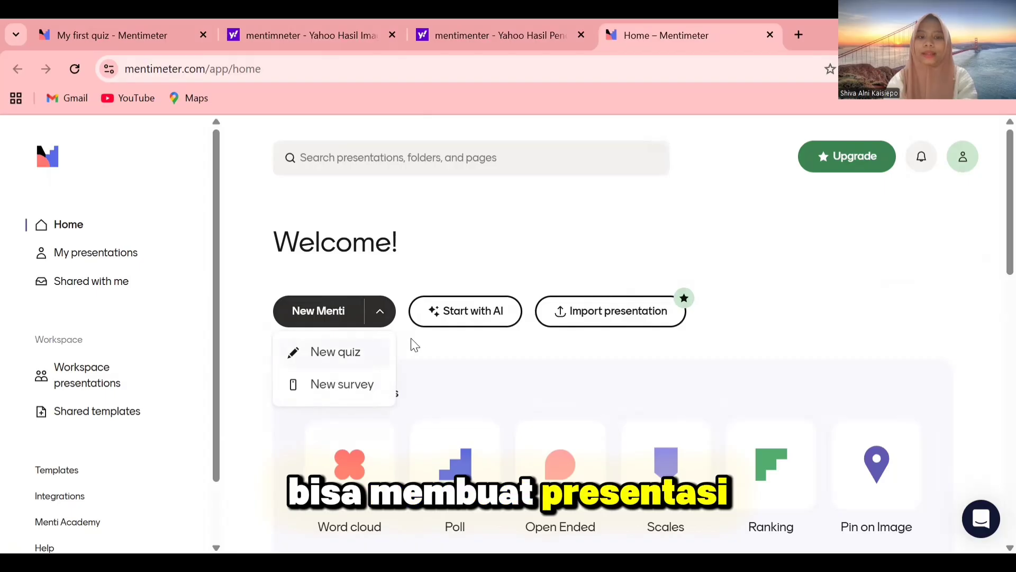
pyautogui.click(340, 313)
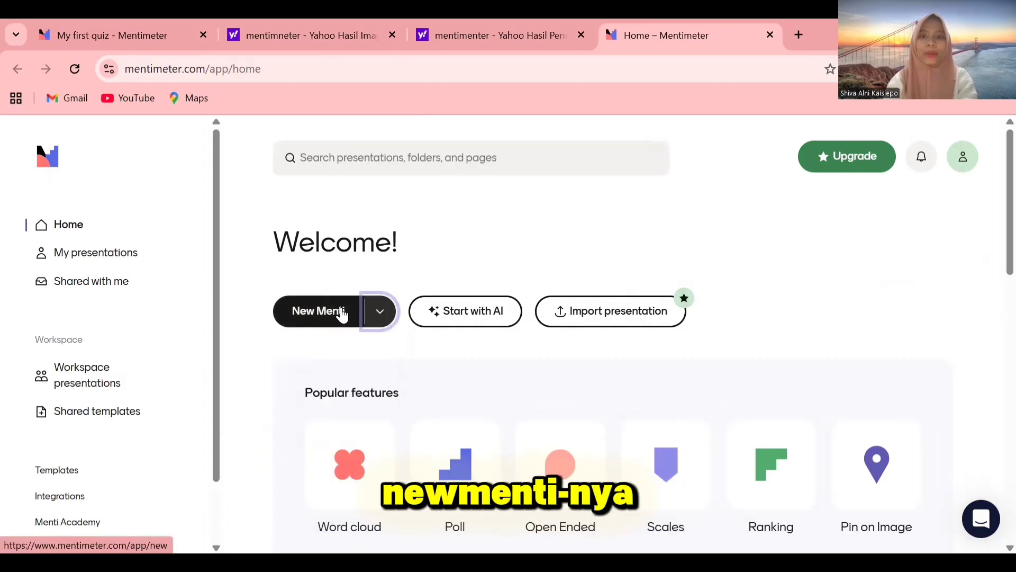
pyautogui.click(380, 313)
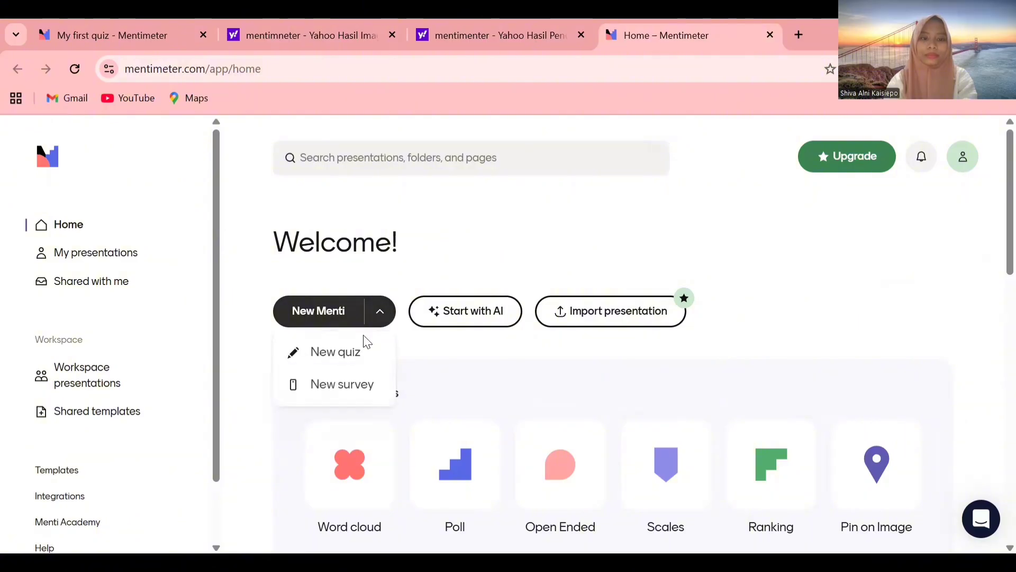
pyautogui.click(361, 351)
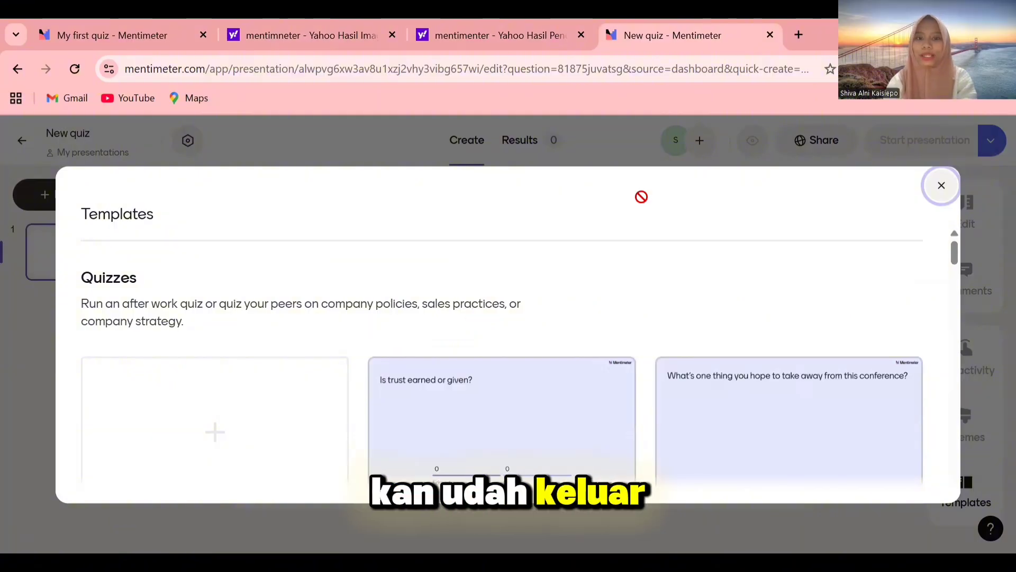
pyautogui.click(586, 162)
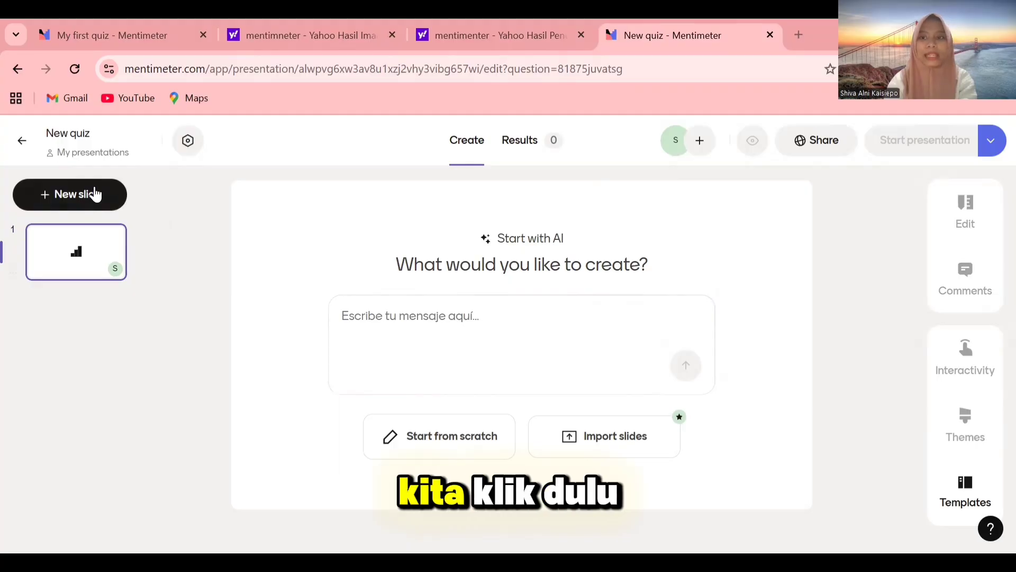
# - Look through the available slide types and add a Text content slide to the quiz
pyautogui.click(94, 194)
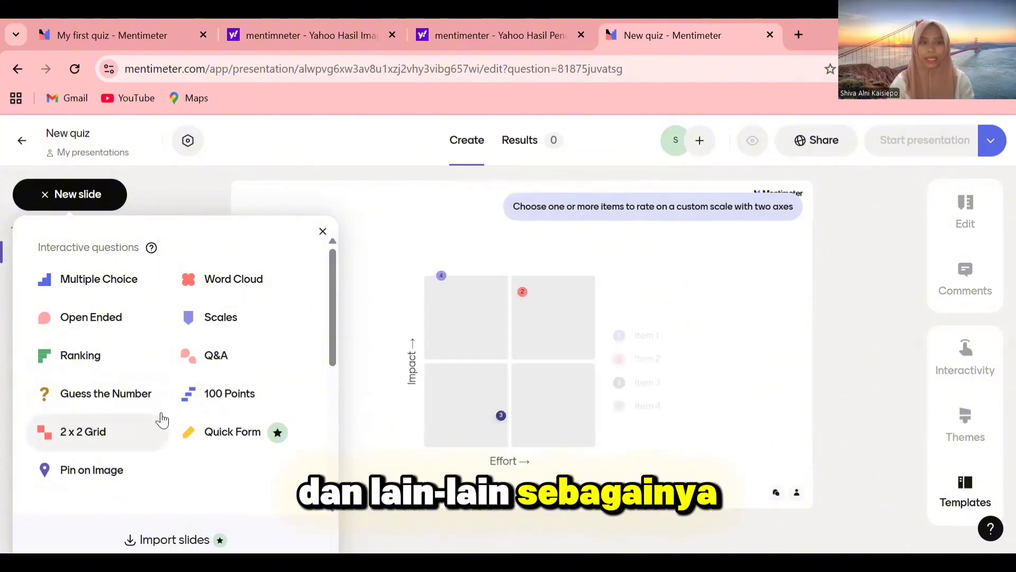
pyautogui.scroll(-2, 161, 419)
pyautogui.scroll(-1, 164, 418)
pyautogui.scroll(-1, 164, 419)
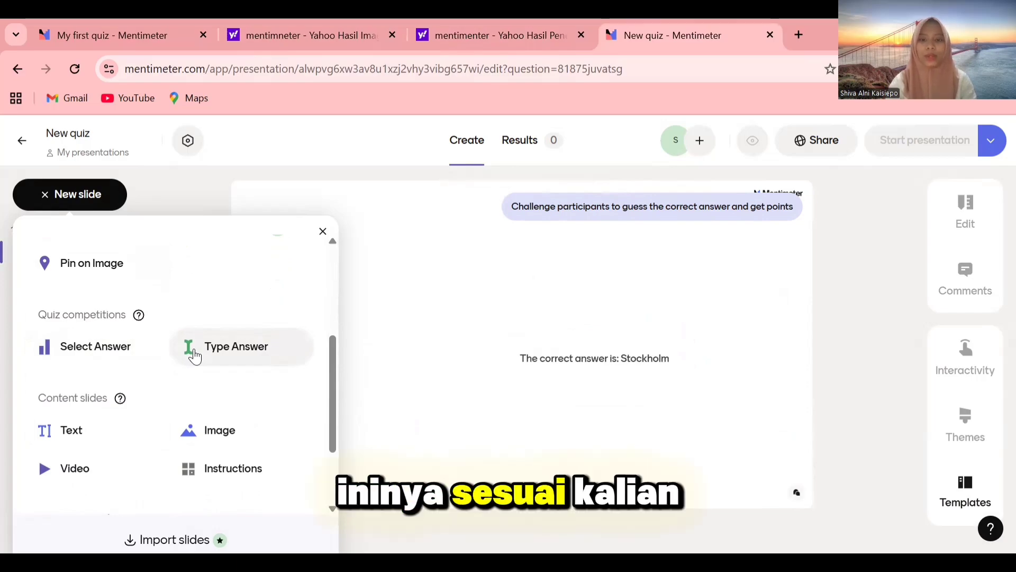
pyautogui.scroll(-1, 193, 356)
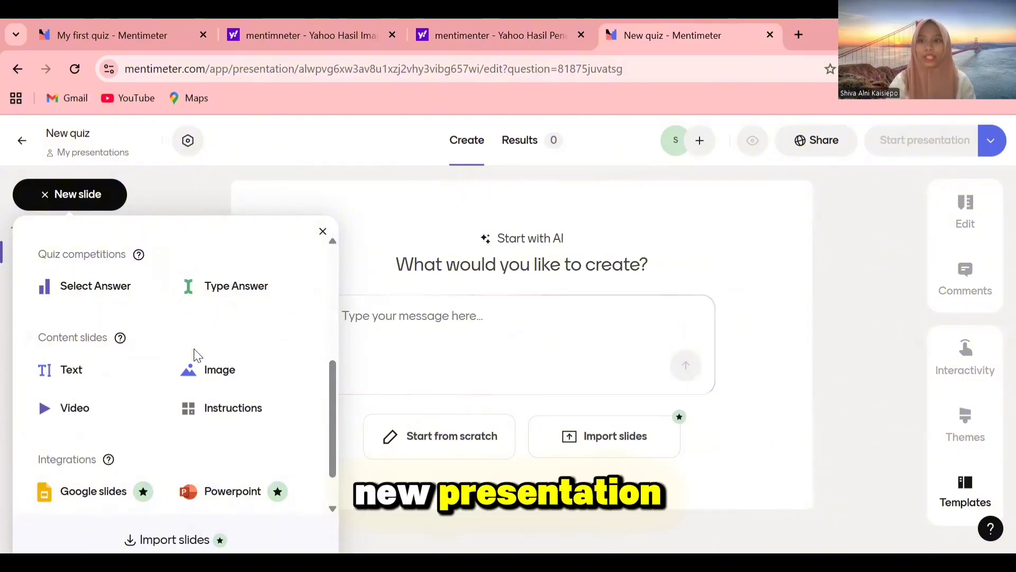
pyautogui.moveTo(156, 332)
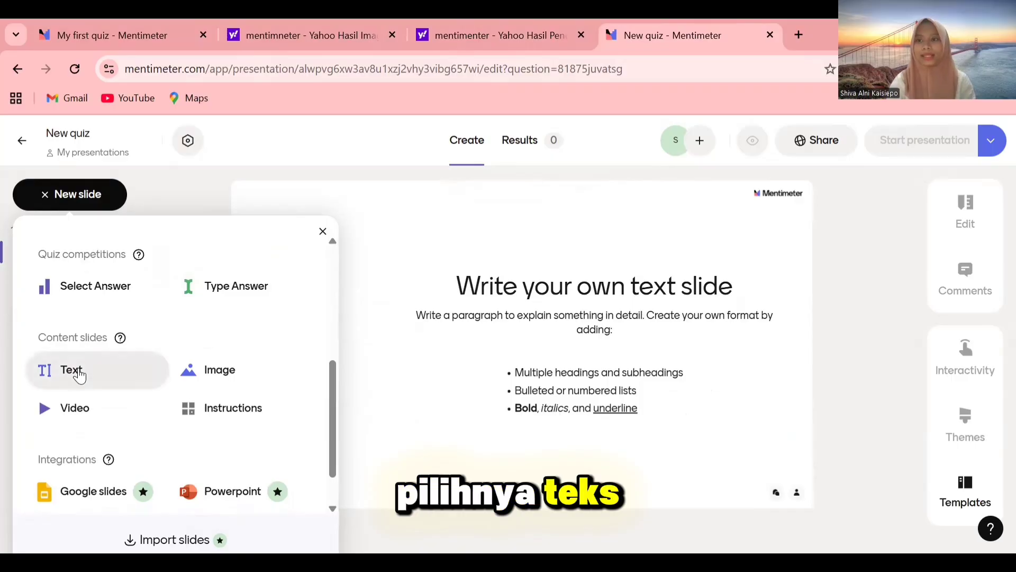
pyautogui.moveTo(79, 375); pyautogui.dragTo(78, 367)
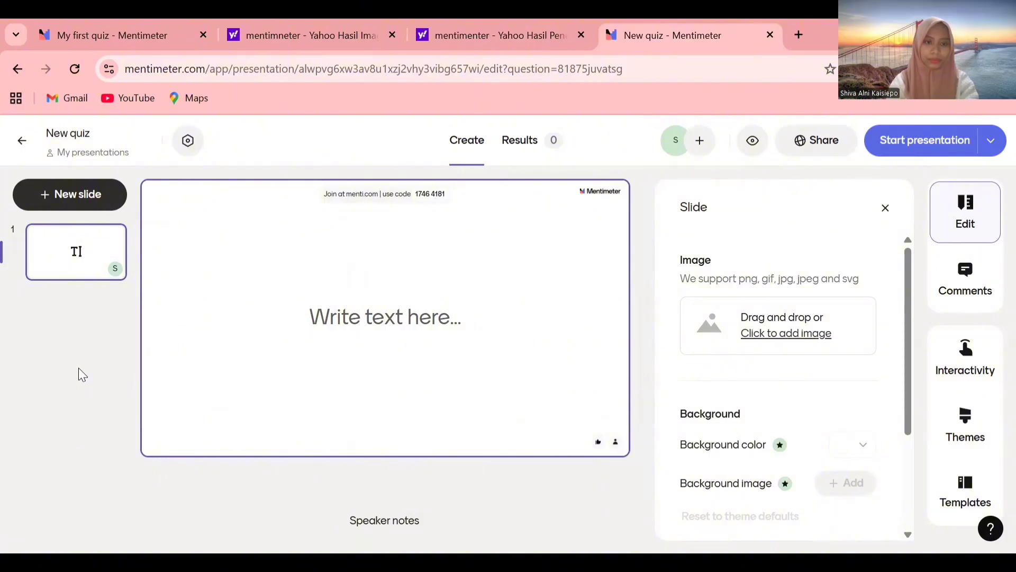
# - Close the two Yahoo search tabs and write "Mengenai Administrasi Perkantoran" as the text of slide 1
pyautogui.click(379, 315)
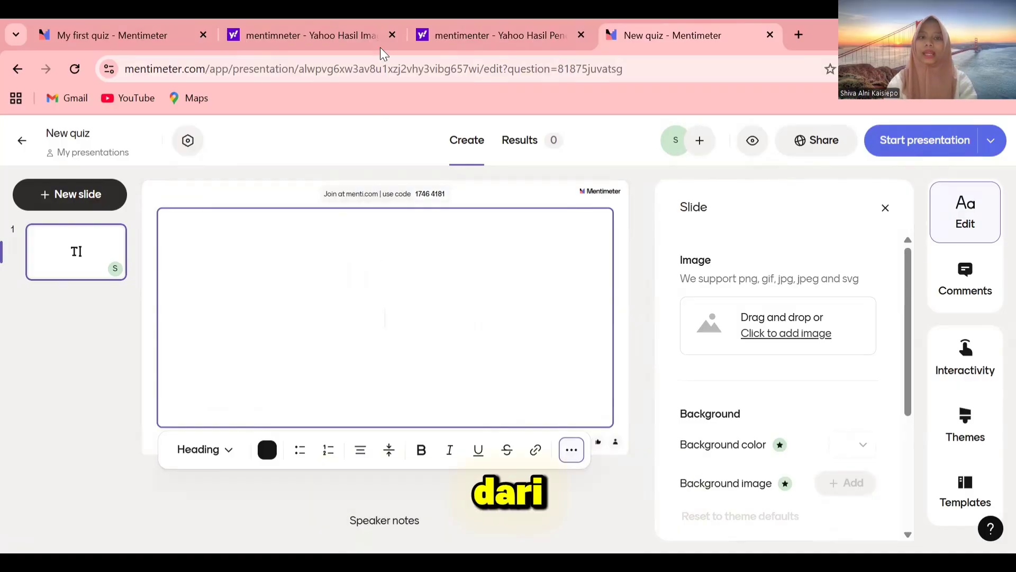
pyautogui.click(391, 35)
pyautogui.click(392, 34)
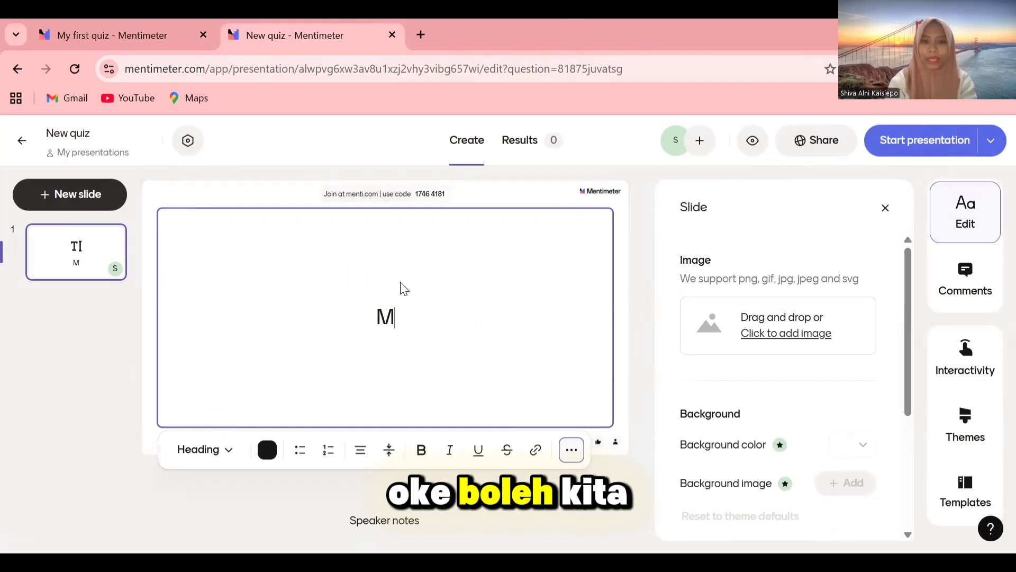
pyautogui.write('engena')
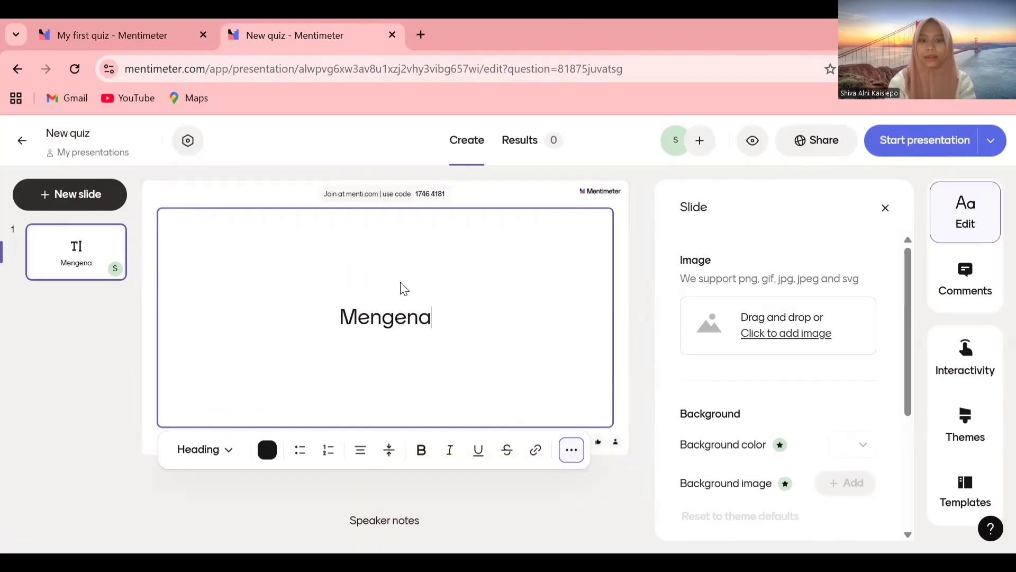
pyautogui.write('i Admini')
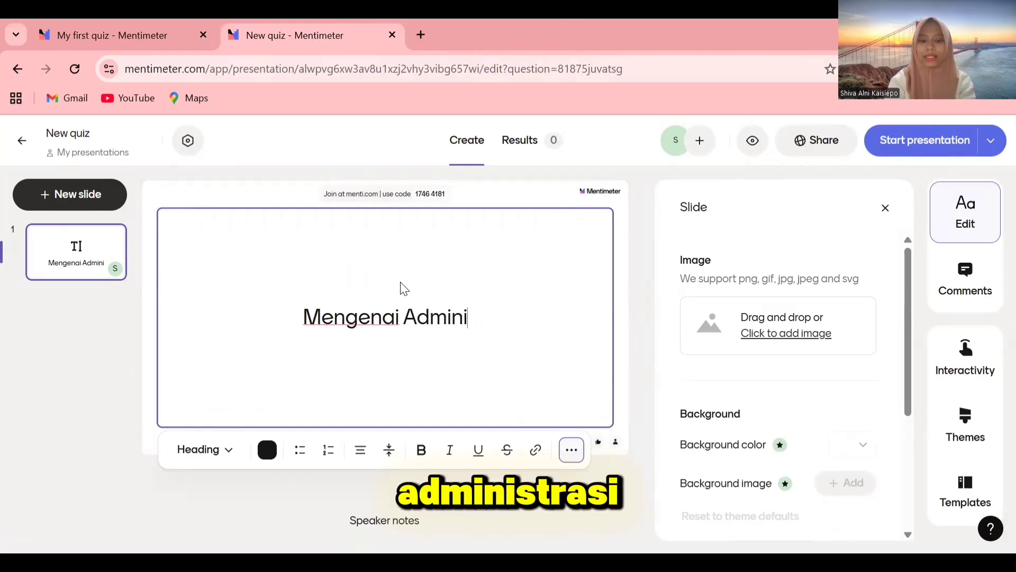
pyautogui.write('strasi Perk')
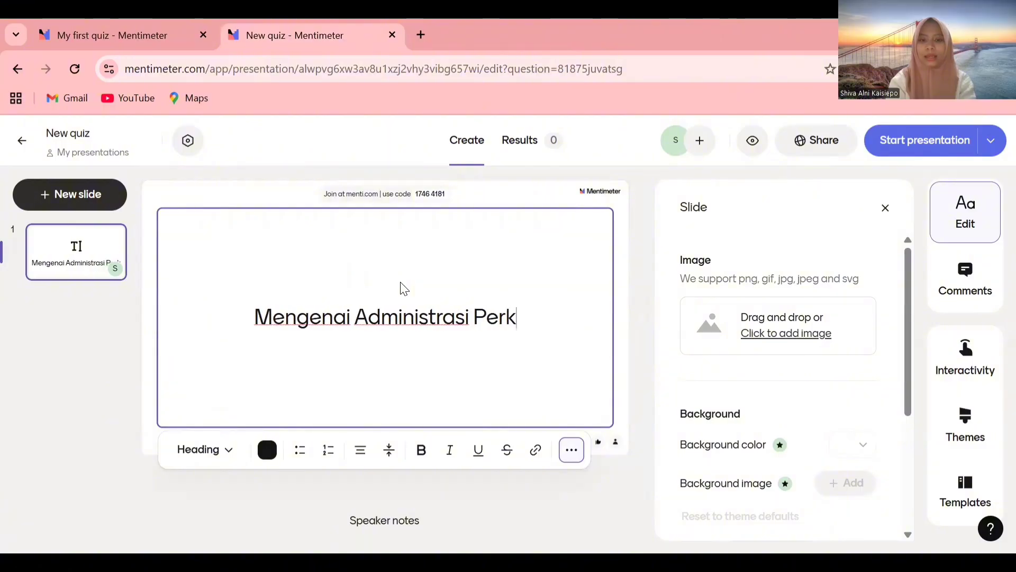
pyautogui.write('antoran')
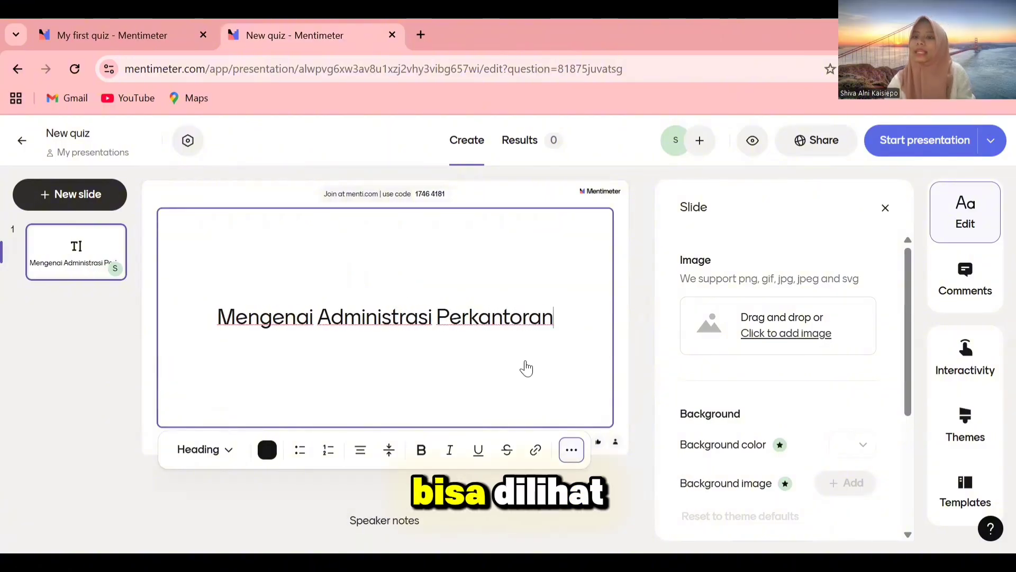
# - Try the Display text style on the slide title and set it back to Heading
pyautogui.tripleClick(483, 316)
pyautogui.click(226, 450)
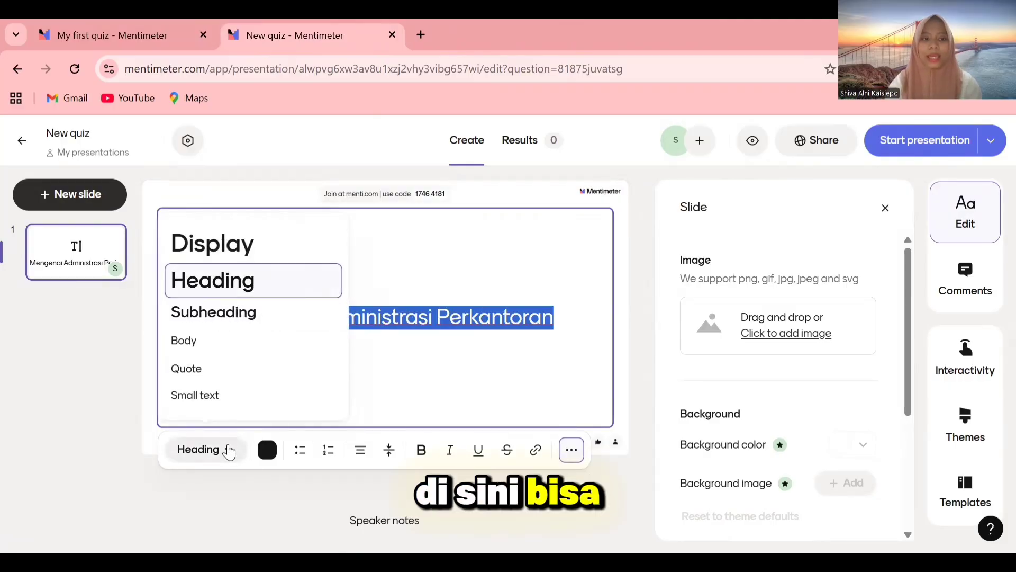
pyautogui.click(260, 242)
pyautogui.click(470, 298)
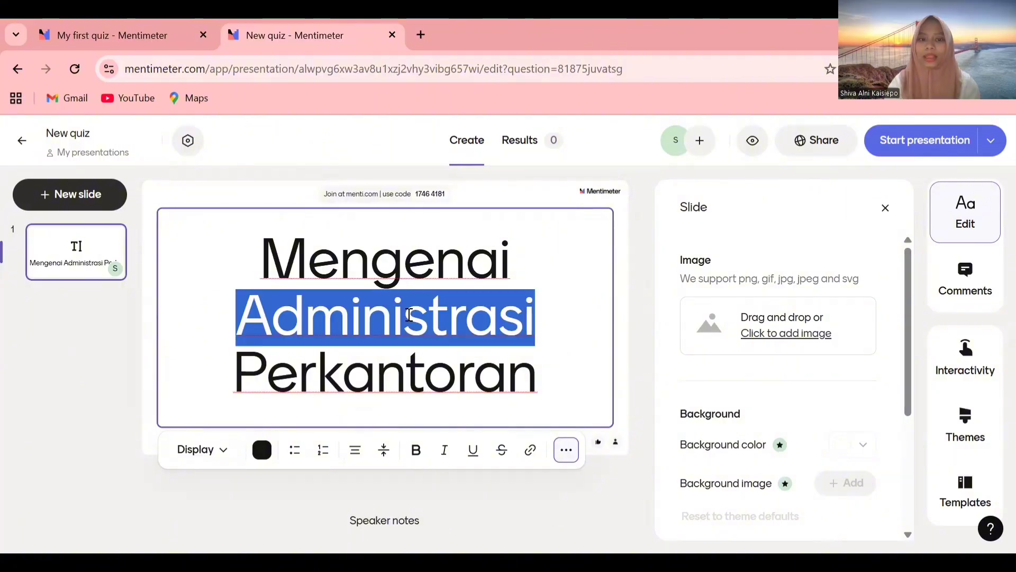
pyautogui.tripleClick(470, 297)
pyautogui.click(206, 460)
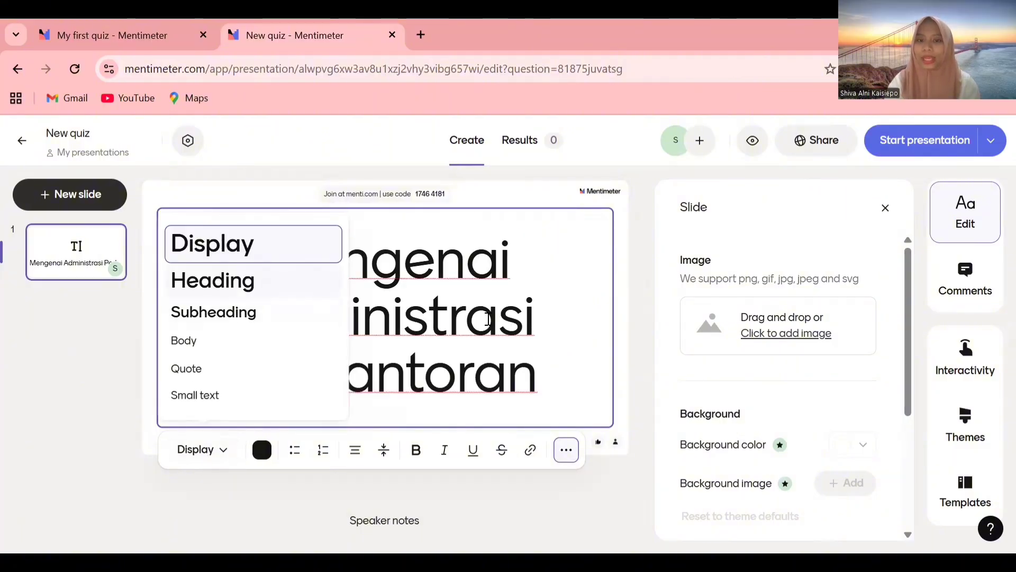
pyautogui.click(266, 283)
# - Add a line below the title reading "by" followed by the presenter's full name
pyautogui.press('Return')
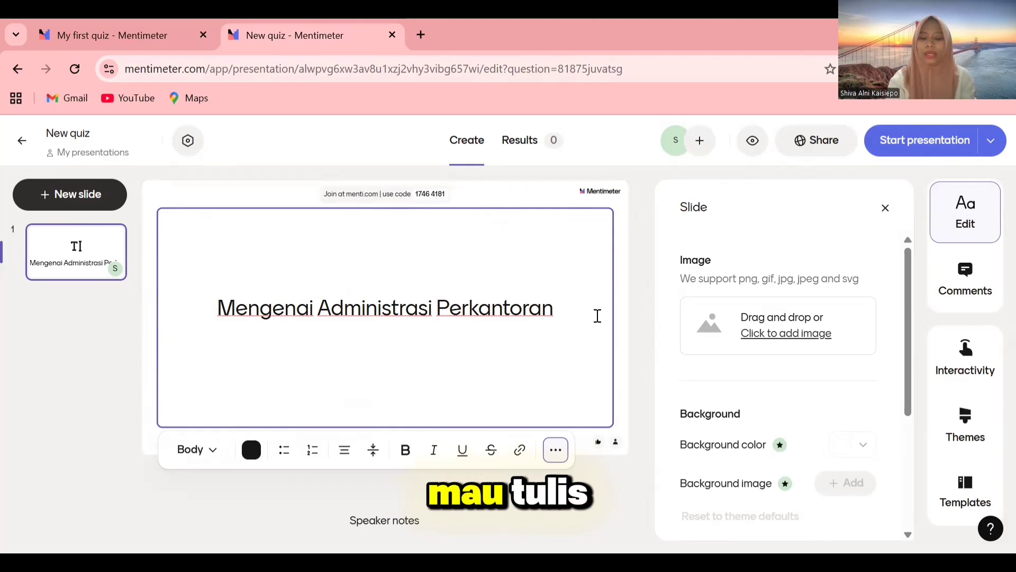
pyautogui.write('by b')
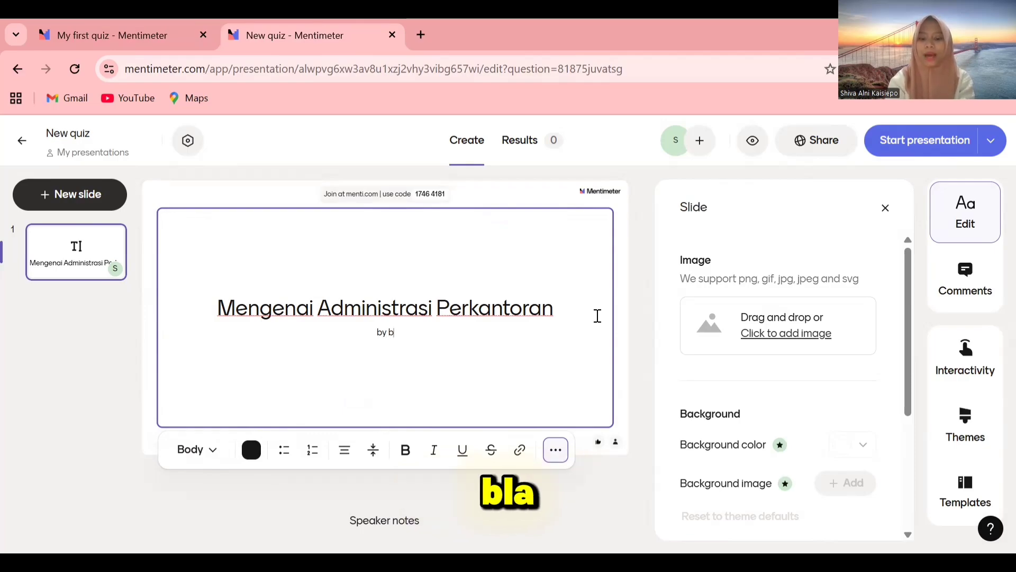
pyautogui.write('la b')
pyautogui.press('BackSpace')
pyautogui.press('BackSpace')
pyautogui.press('BackSpace')
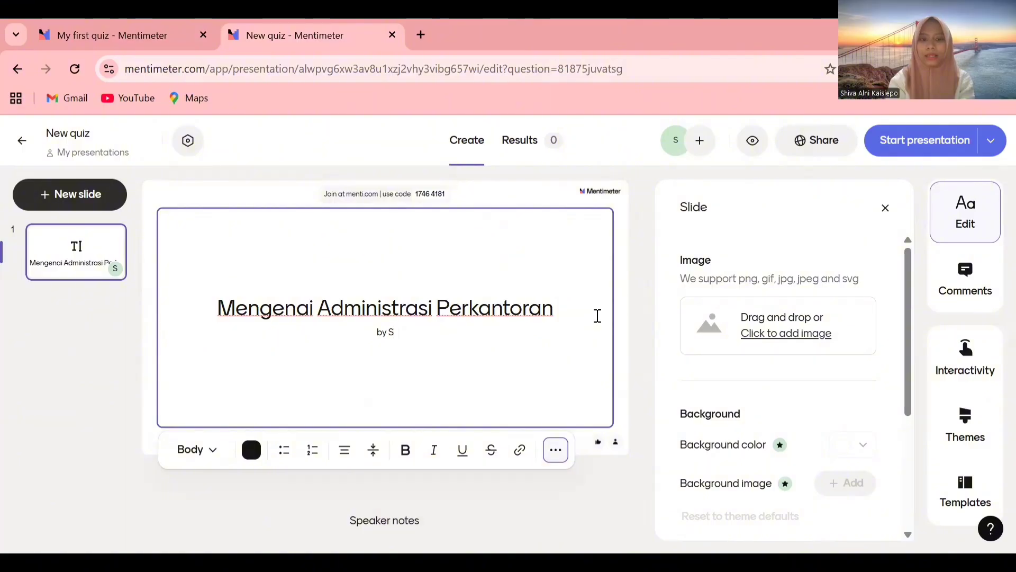
pyautogui.write('Shiva Al')
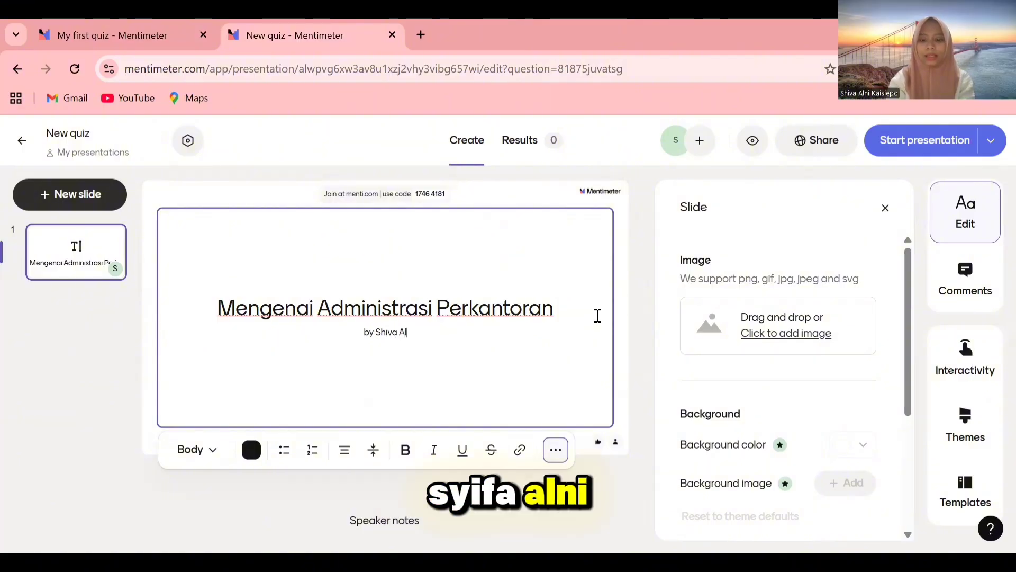
pyautogui.write('ni Kaisiepo')
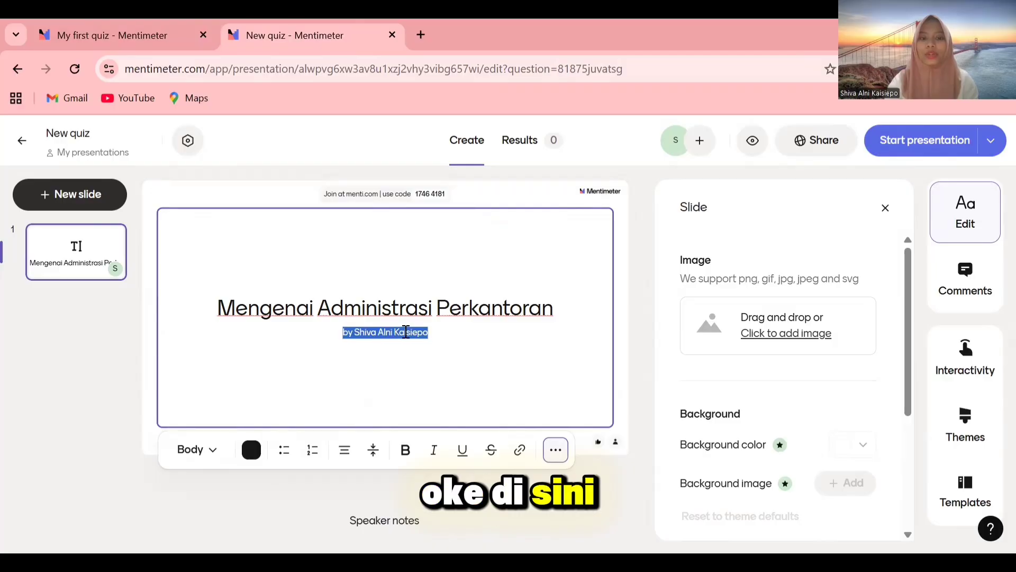
# - Apply the Heading style to the byline and replace it with the Subheading style
pyautogui.click(204, 459)
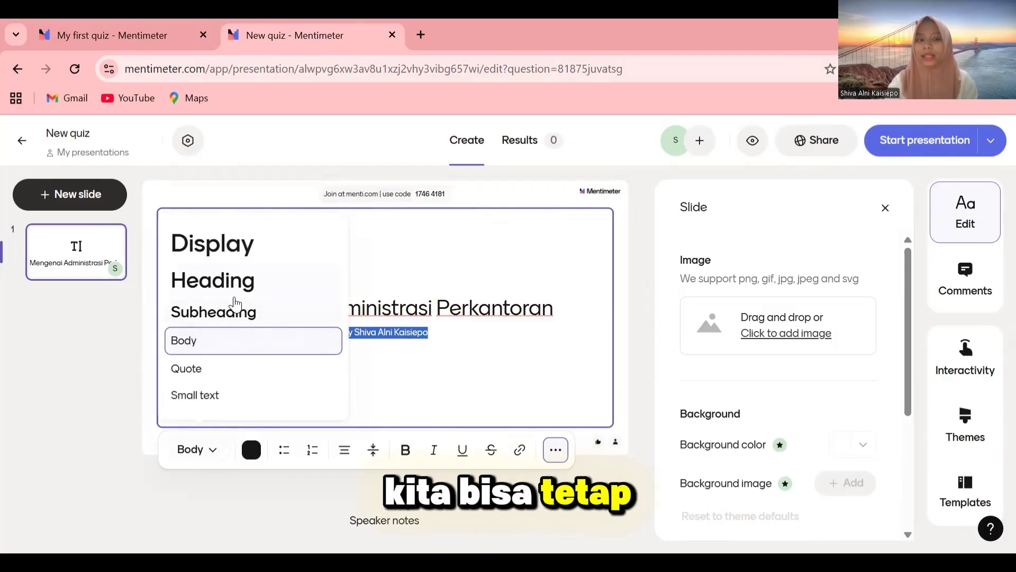
pyautogui.click(246, 293)
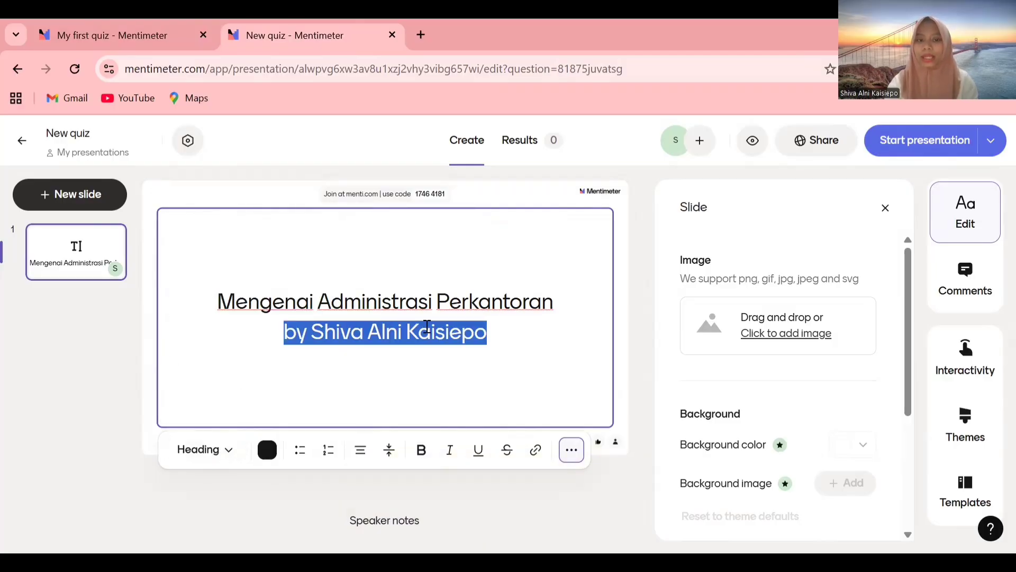
pyautogui.click(215, 451)
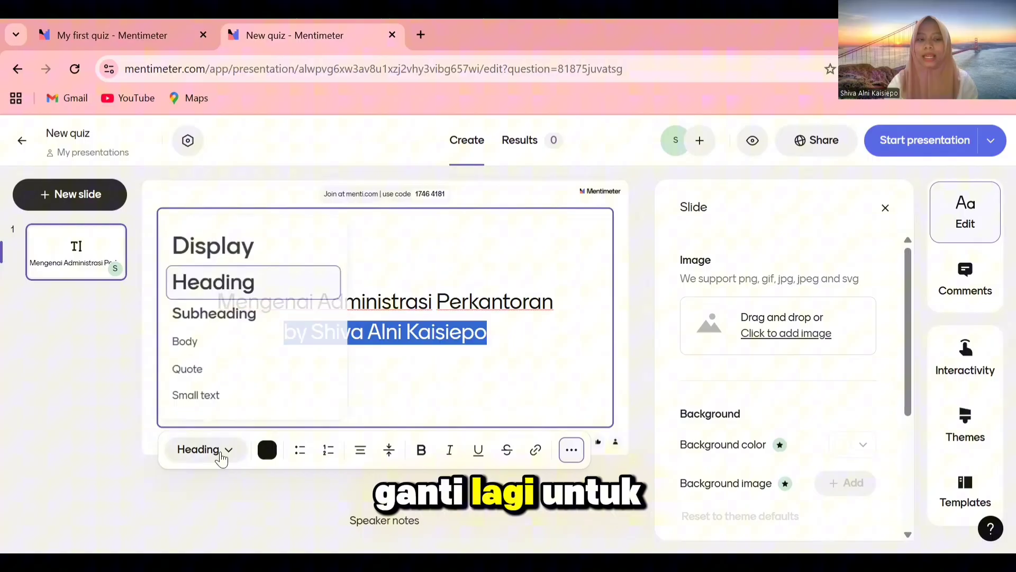
pyautogui.click(249, 315)
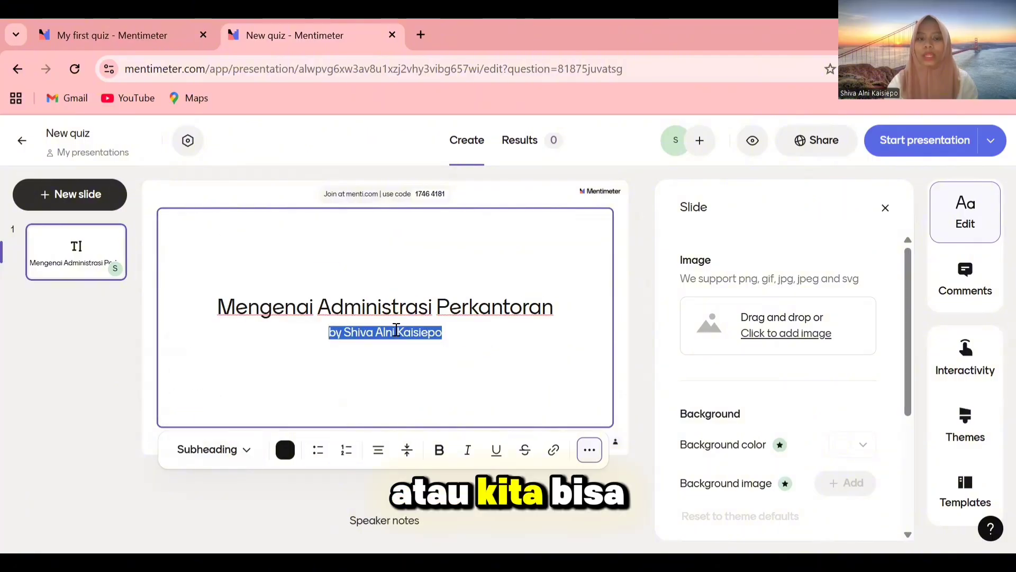
# - Try the Body text style on the byline below the slide title
pyautogui.click(257, 433)
pyautogui.click(240, 454)
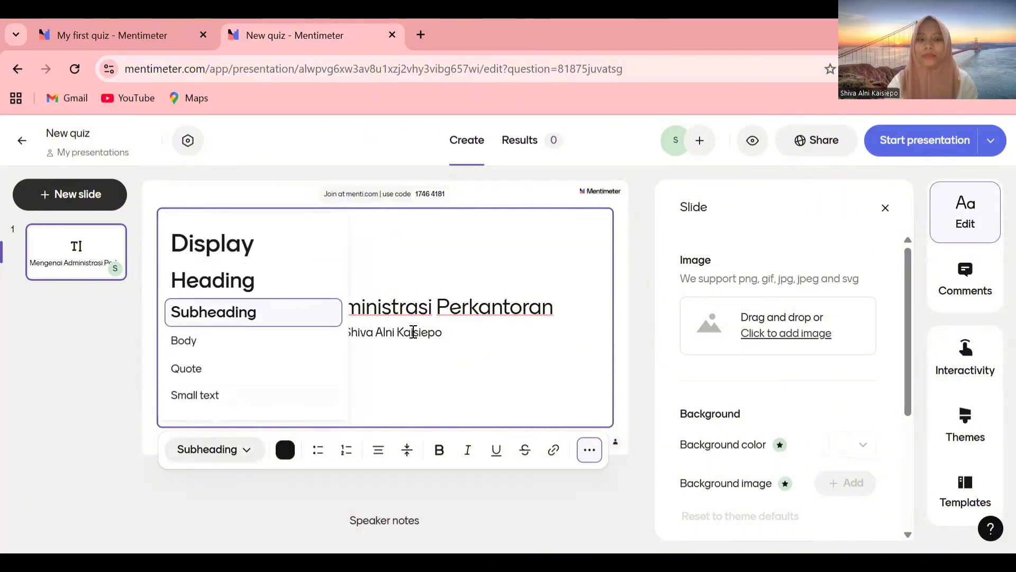
pyautogui.tripleClick(414, 328)
pyautogui.click(233, 450)
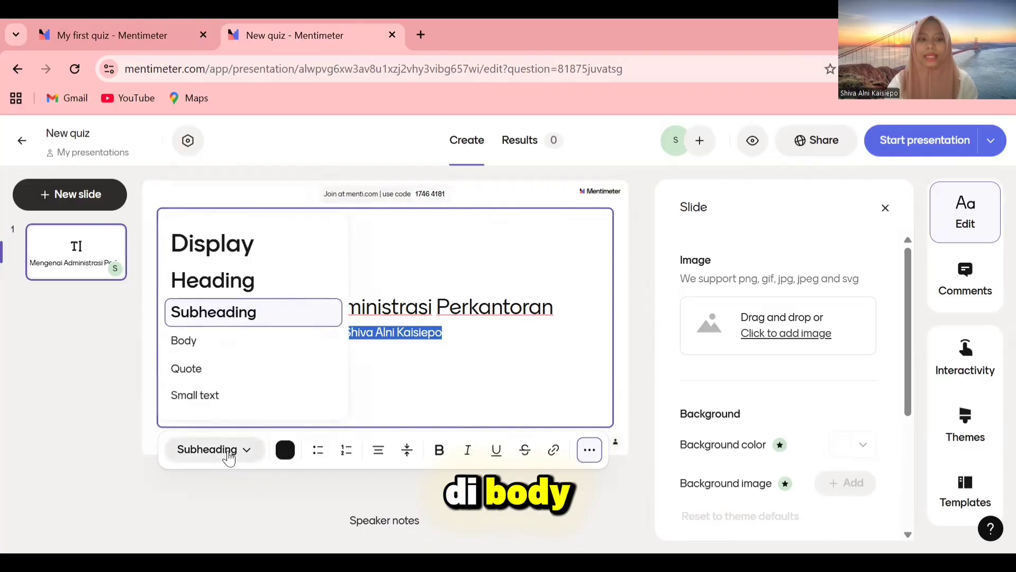
pyautogui.click(240, 345)
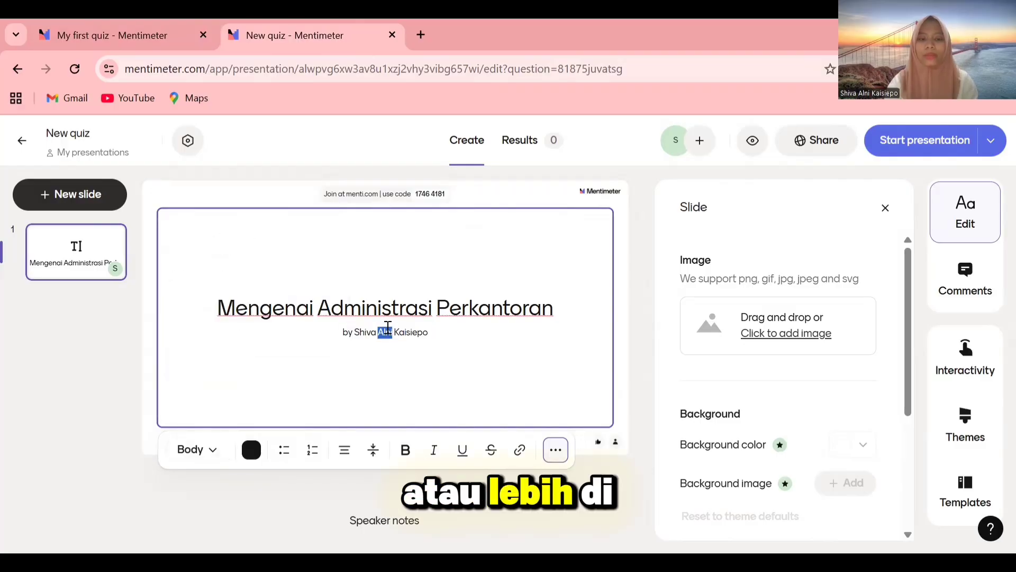
# - Set the byline below the slide title to the Small text style
pyautogui.click(202, 451)
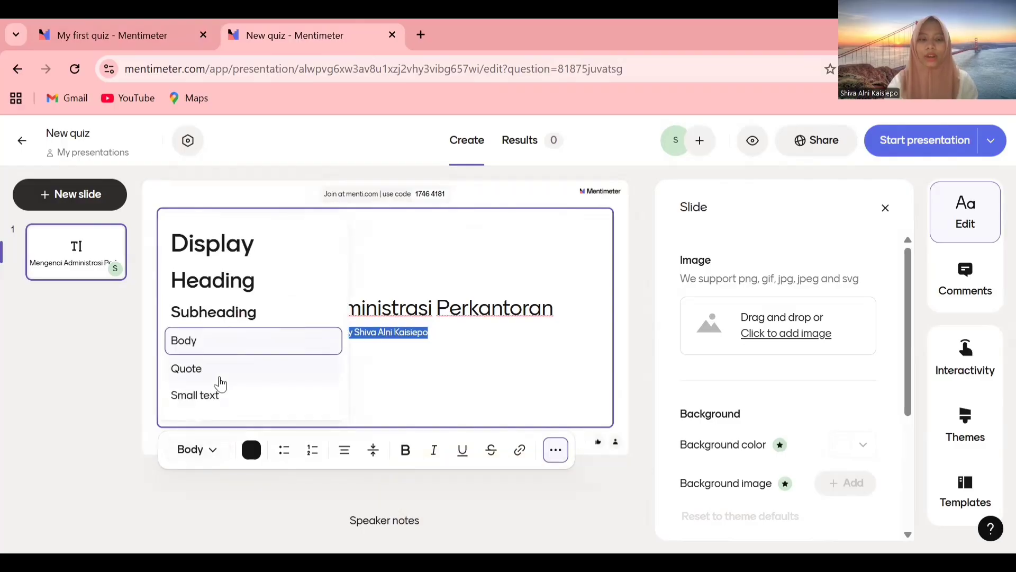
pyautogui.click(212, 395)
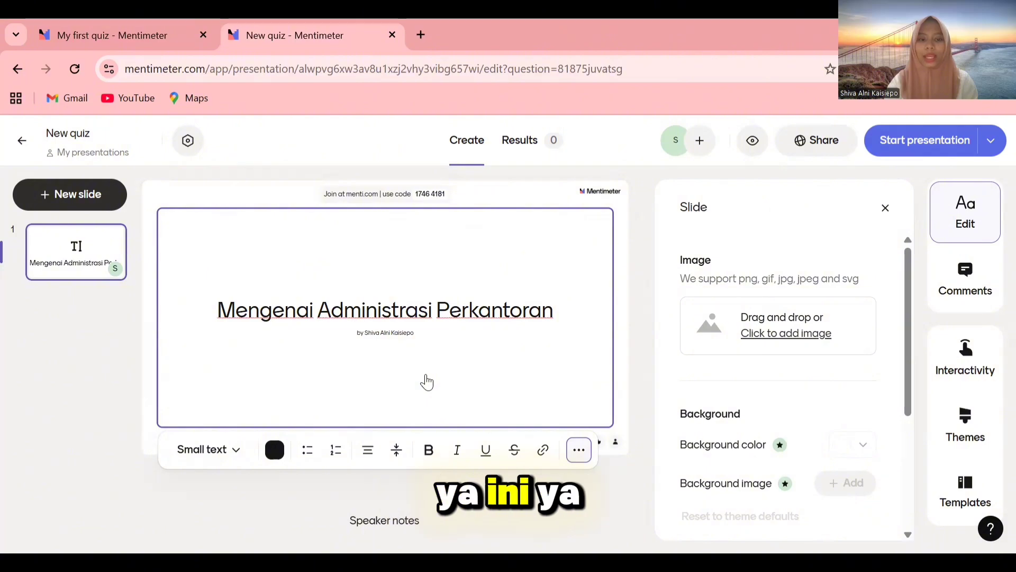
pyautogui.tripleClick(405, 333)
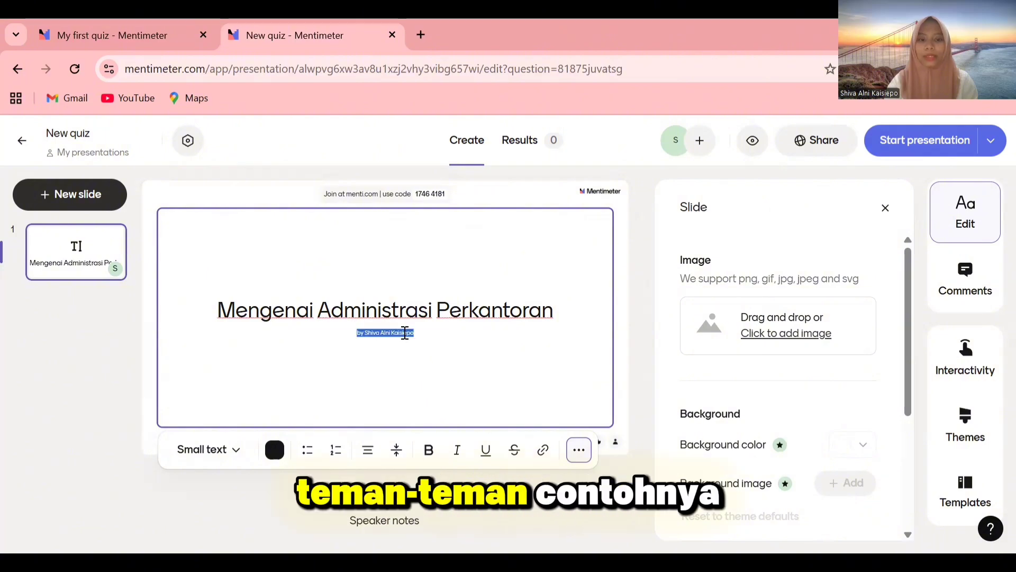
pyautogui.click(605, 269)
pyautogui.click(477, 370)
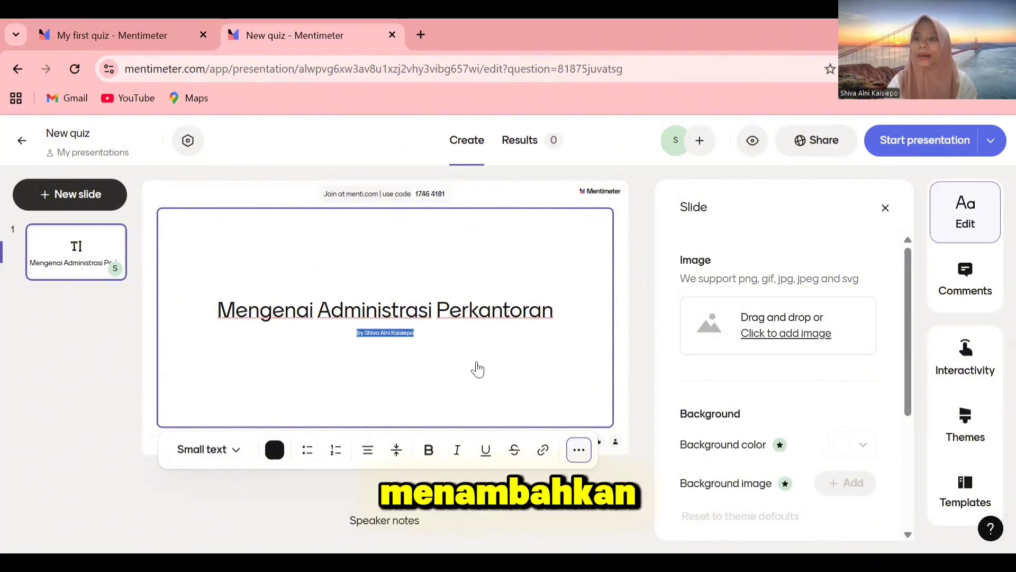
# - Start uploading an image for slide 1 and open the Unduhan folder as its source
pyautogui.click(791, 339)
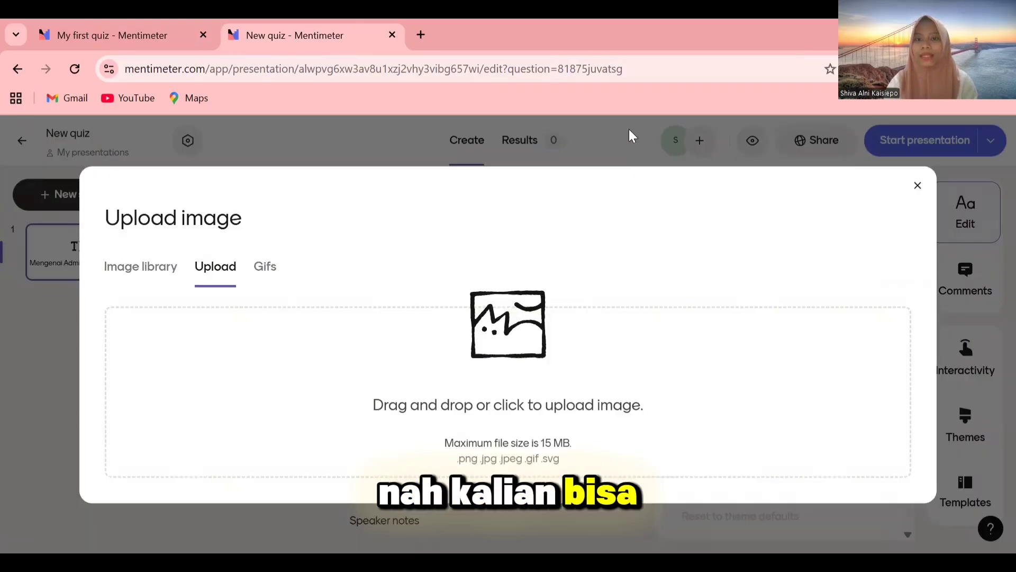
pyautogui.click(630, 134)
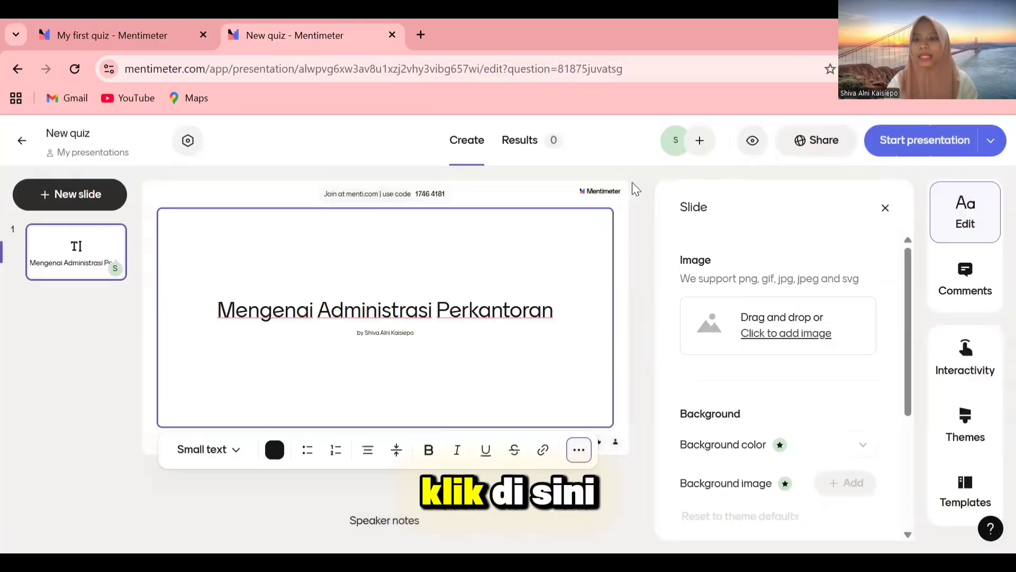
pyautogui.click(725, 350)
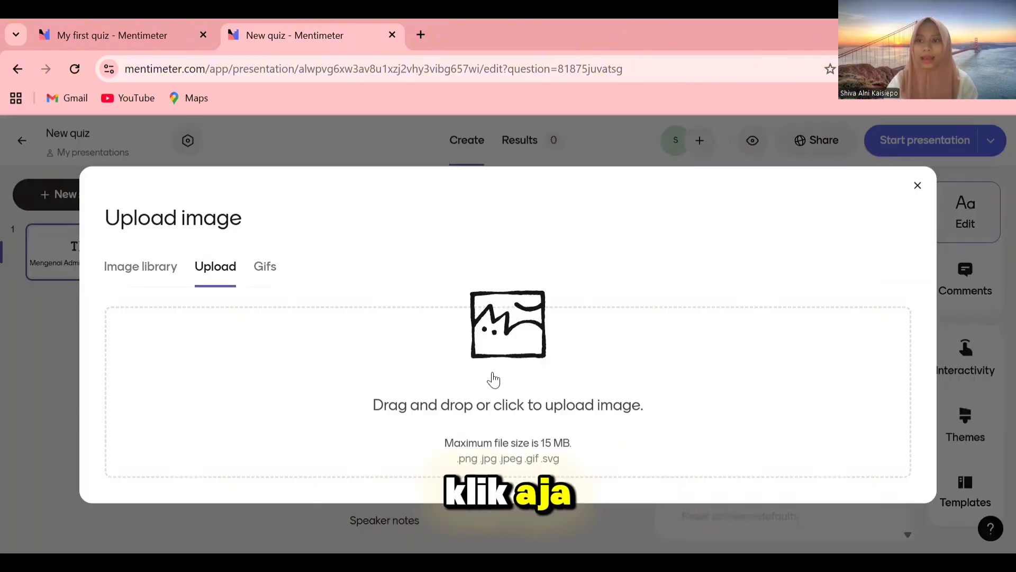
pyautogui.click(516, 383)
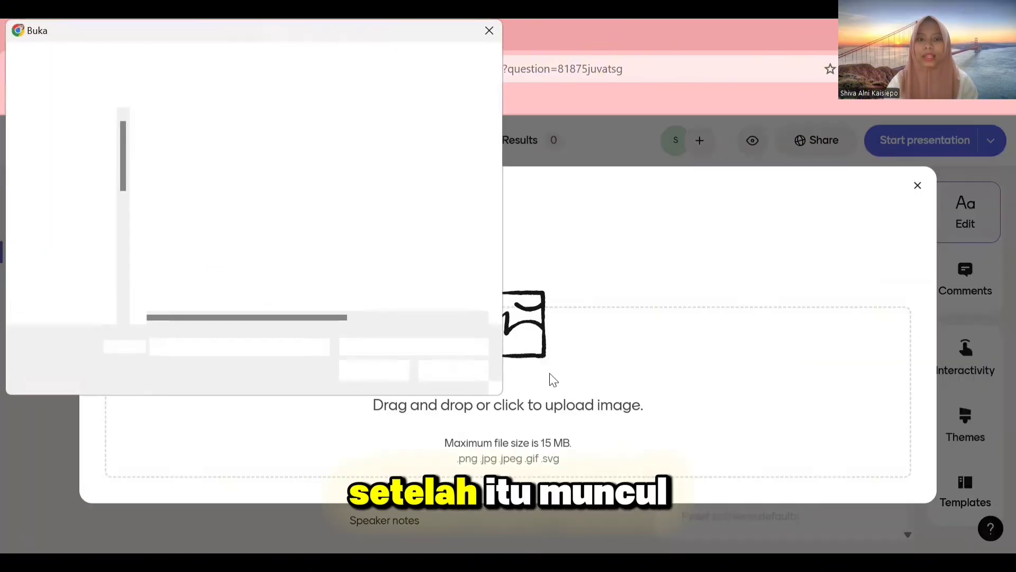
pyautogui.click(73, 223)
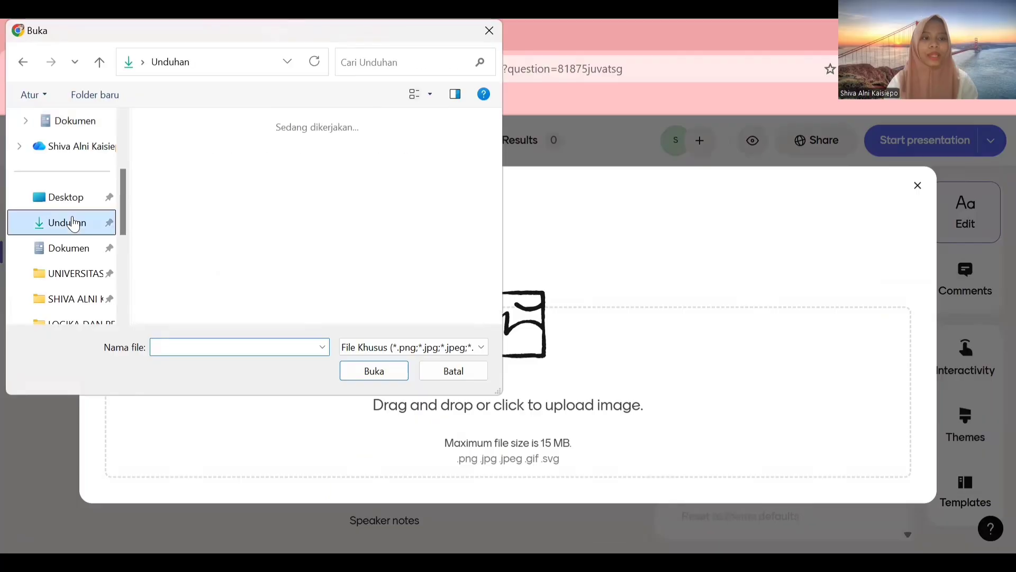
# - Insert gedung-kantor-modern.jpg as the slide image and save it with the Free-form crop
pyautogui.scroll(-3, 269, 181)
pyautogui.scroll(-10, 270, 180)
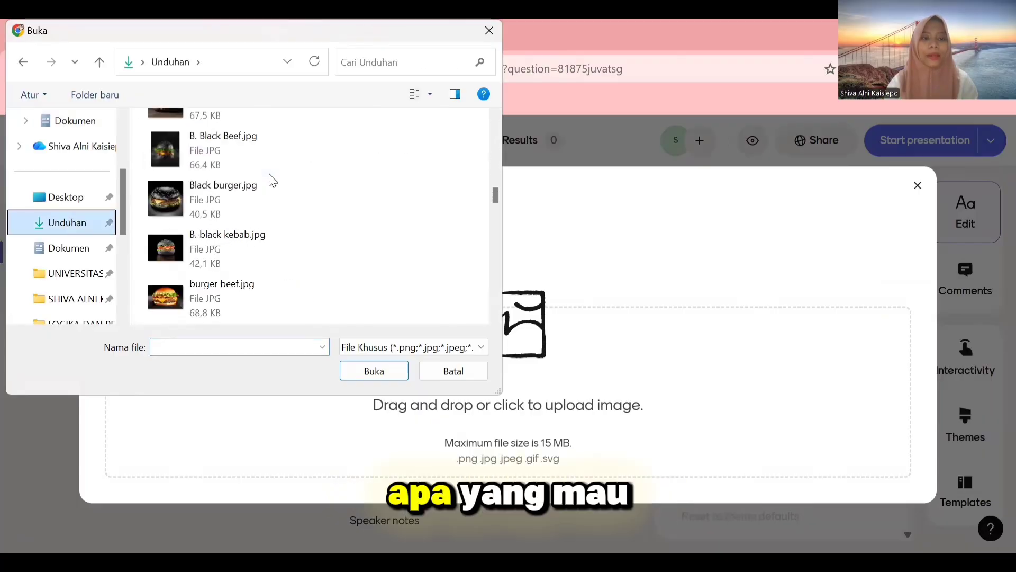
pyautogui.scroll(3, 271, 180)
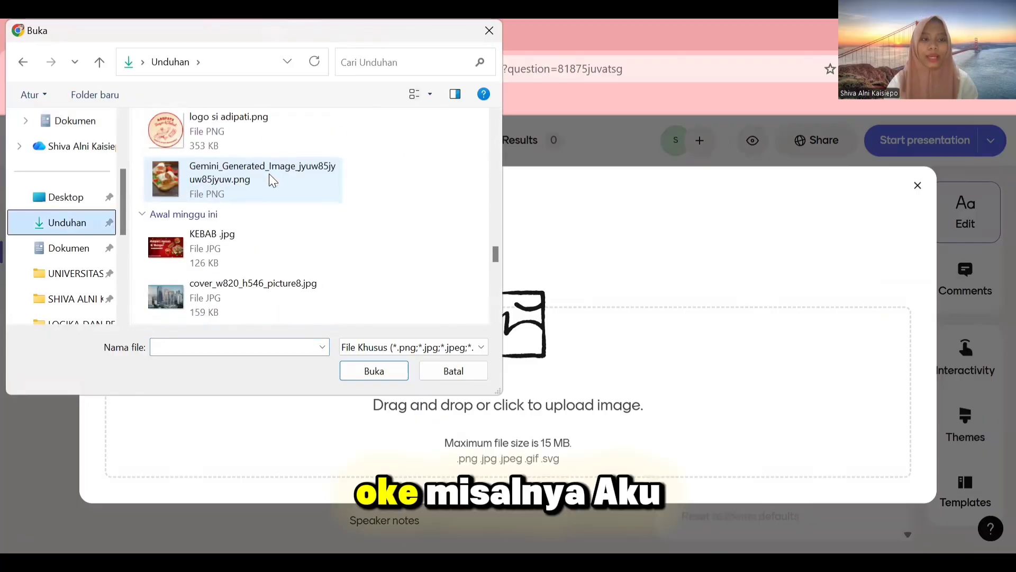
pyautogui.scroll(-3, 269, 177)
pyautogui.click(269, 170)
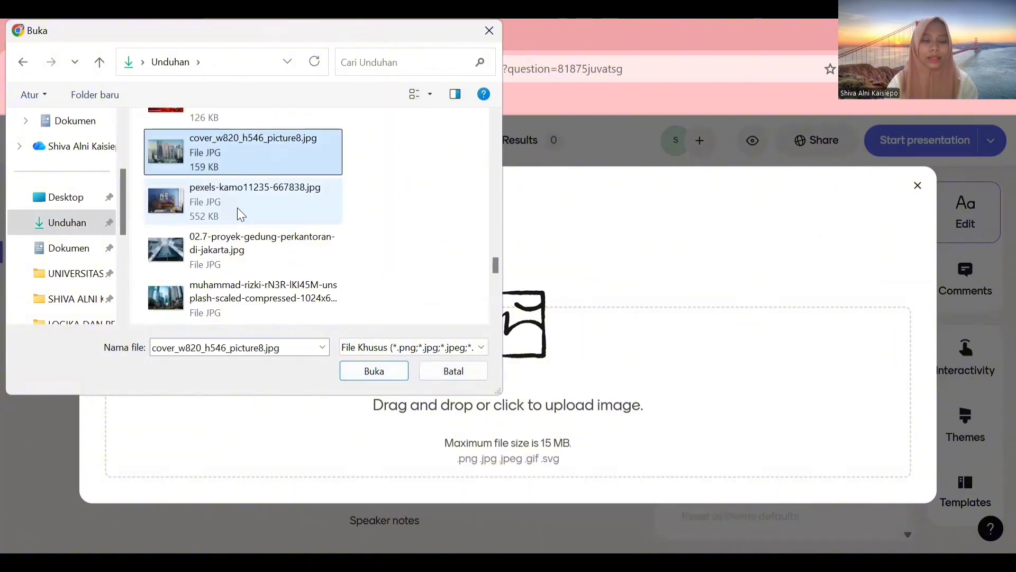
pyautogui.scroll(-3, 238, 208)
pyautogui.click(236, 256)
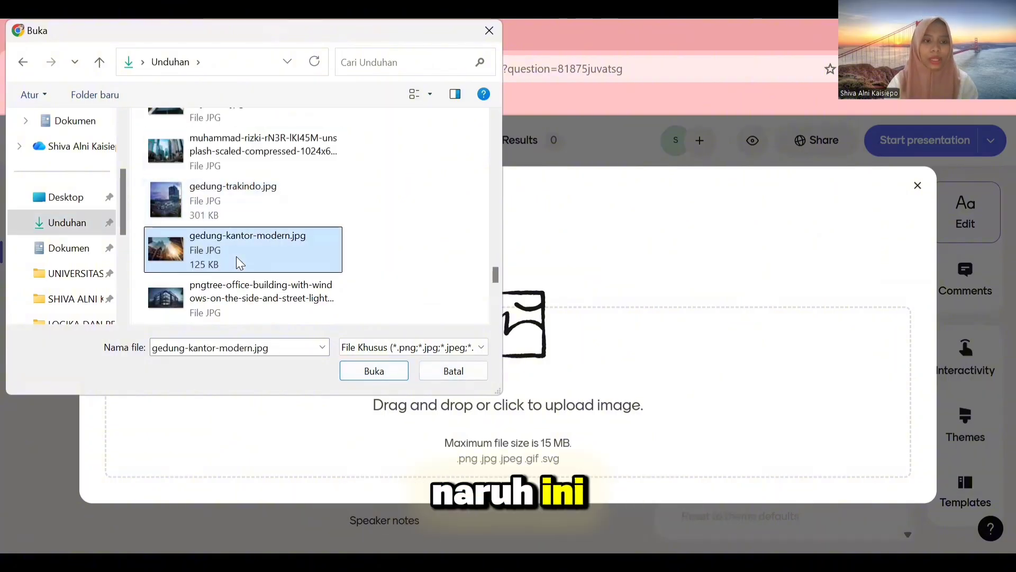
pyautogui.click(386, 365)
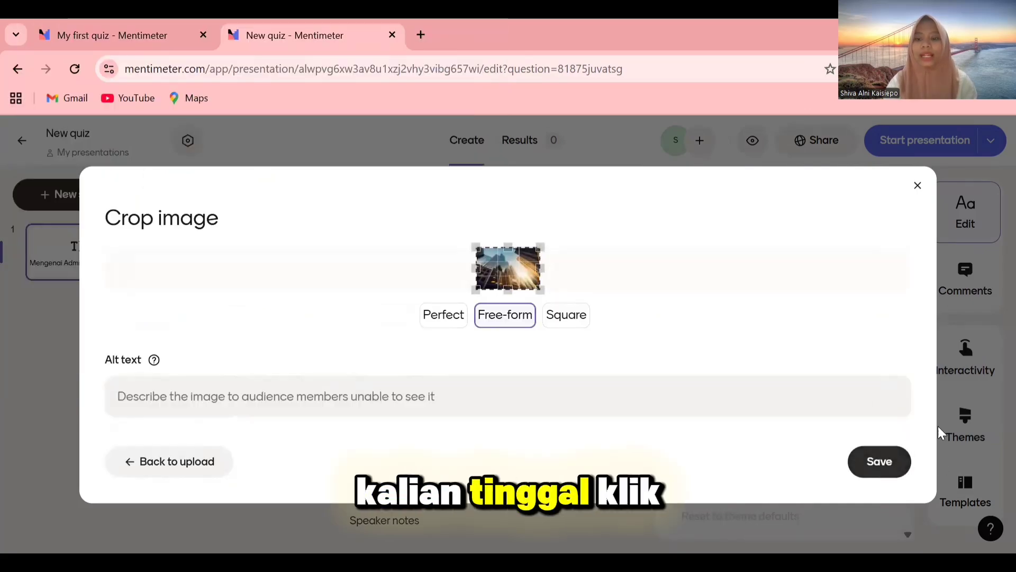
pyautogui.click(874, 464)
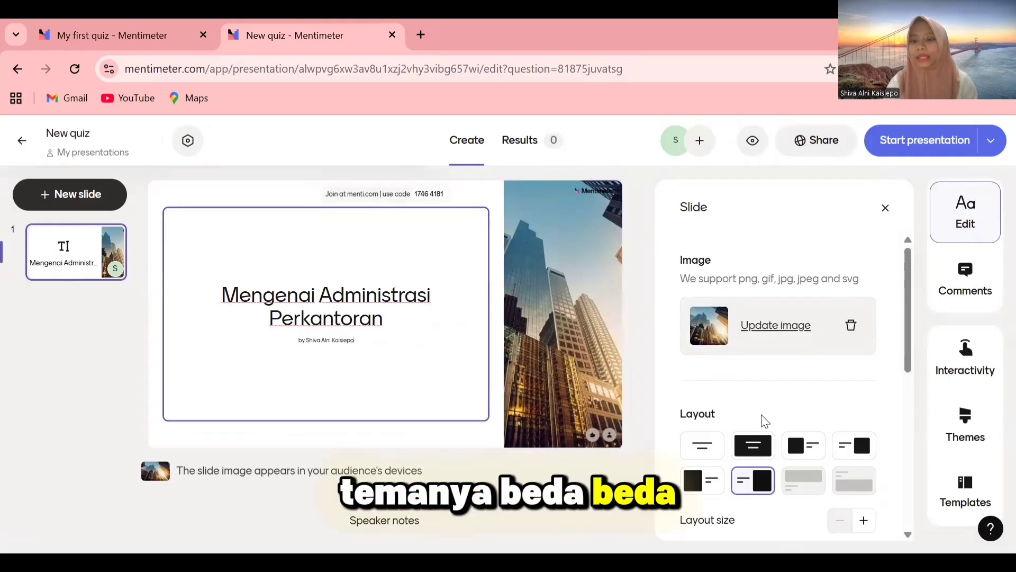
# - Try the text-over-image and side-by-side layouts, then choose the layout with the image filling the slide's right edge and close the slide settings
pyautogui.scroll(-1, 763, 421)
pyautogui.click(763, 394)
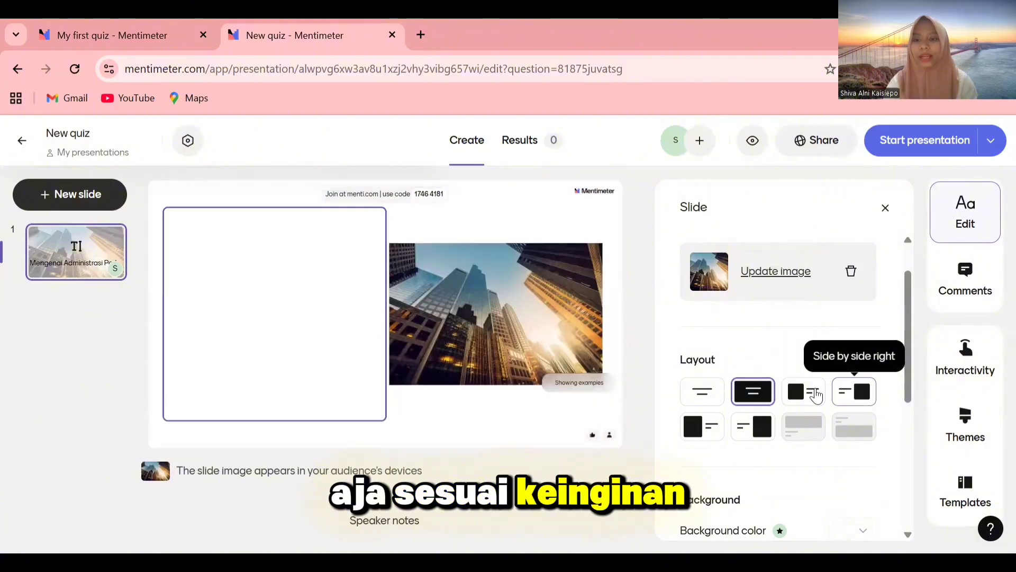
pyautogui.click(811, 397)
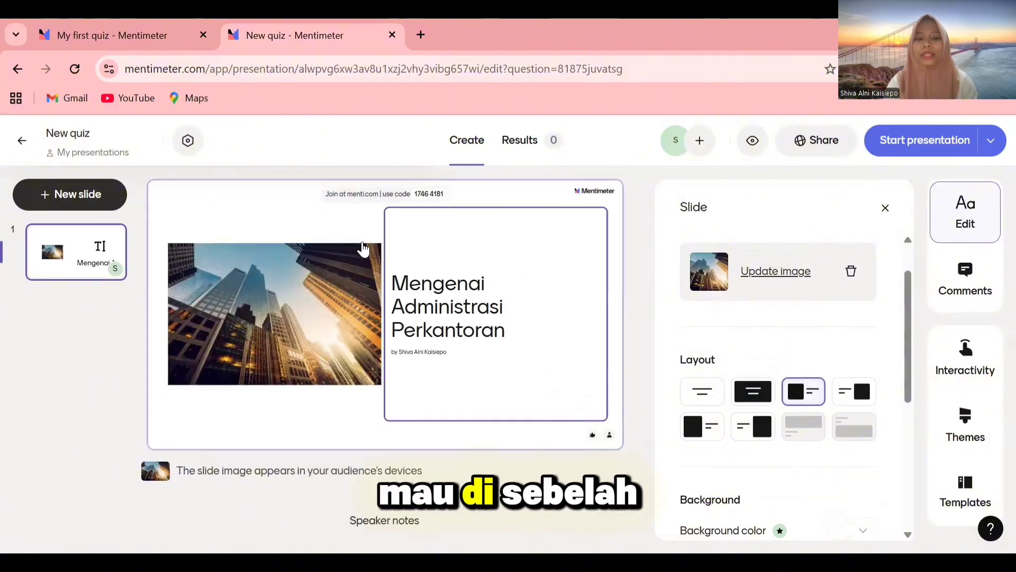
pyautogui.click(752, 426)
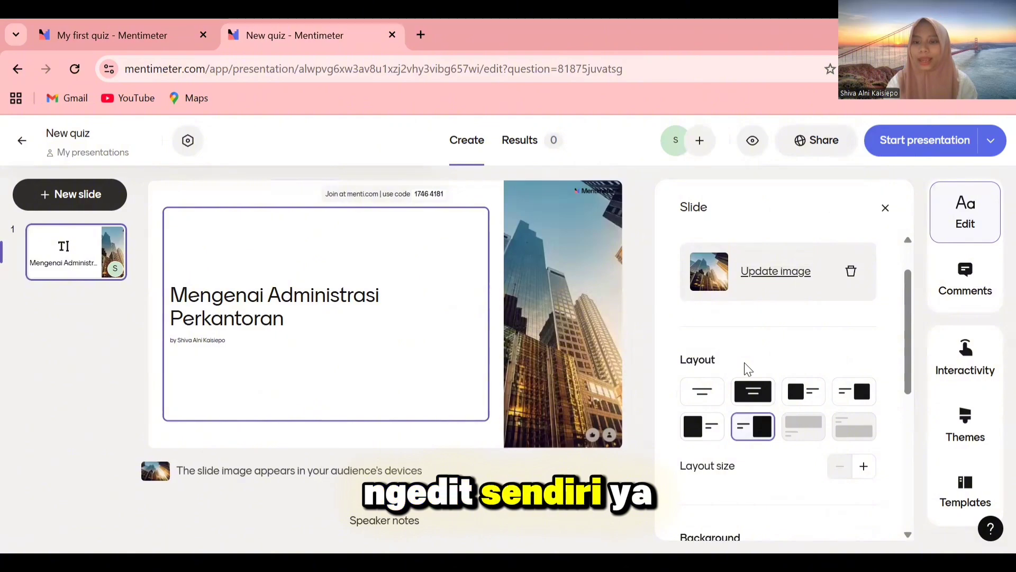
pyautogui.scroll(1, 747, 369)
pyautogui.scroll(-7, 747, 369)
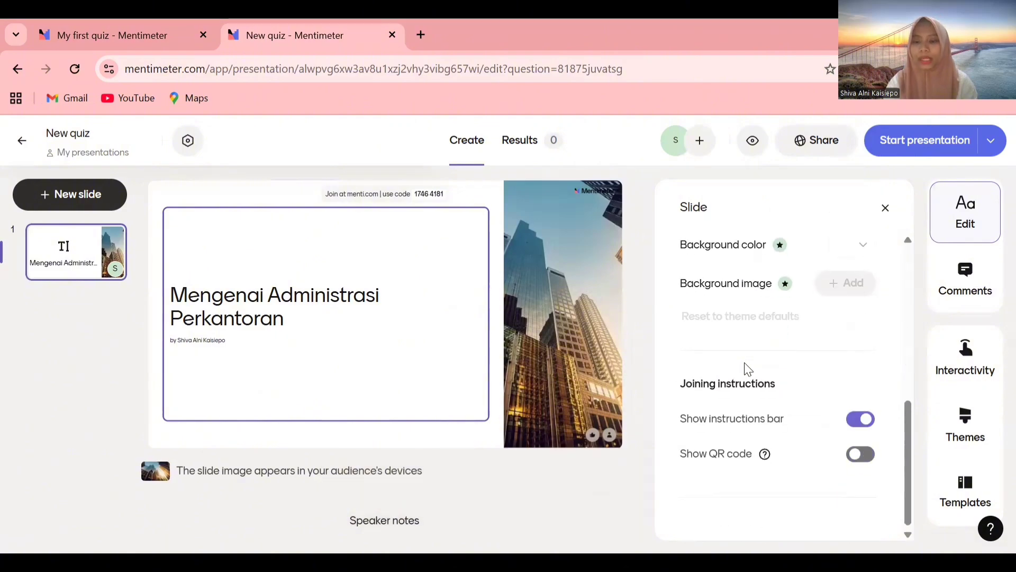
pyautogui.scroll(6, 748, 369)
pyautogui.click(886, 209)
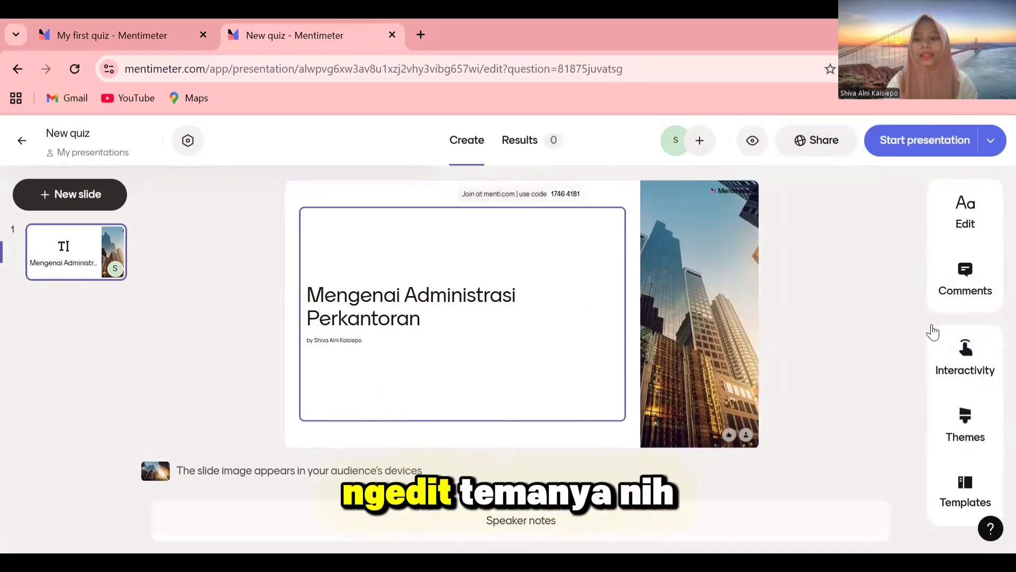
# - Try the Menti Dark, Rosehip, Vanilla Bean and Juniper themes on the presentation
pyautogui.click(958, 421)
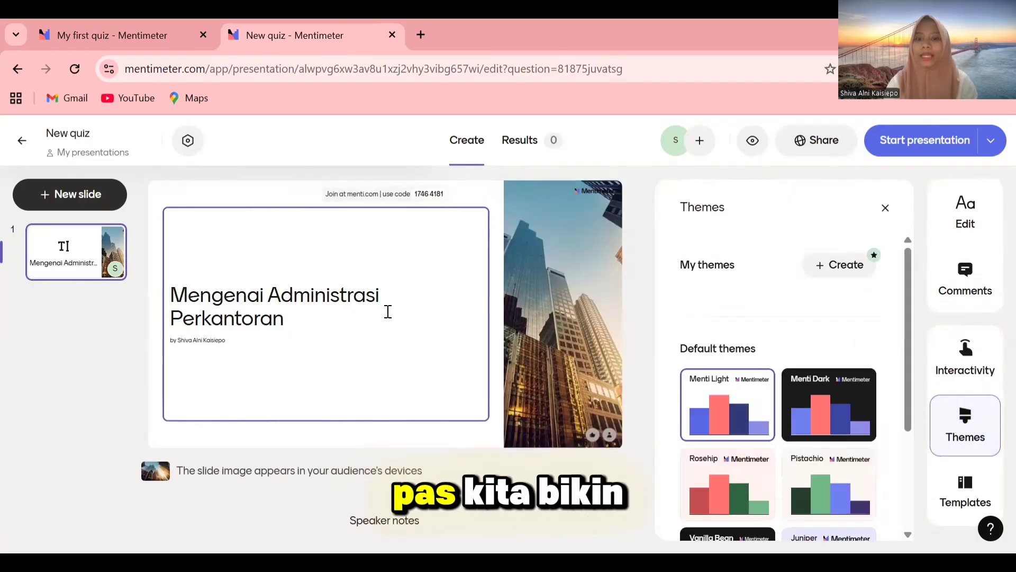
pyautogui.click(798, 397)
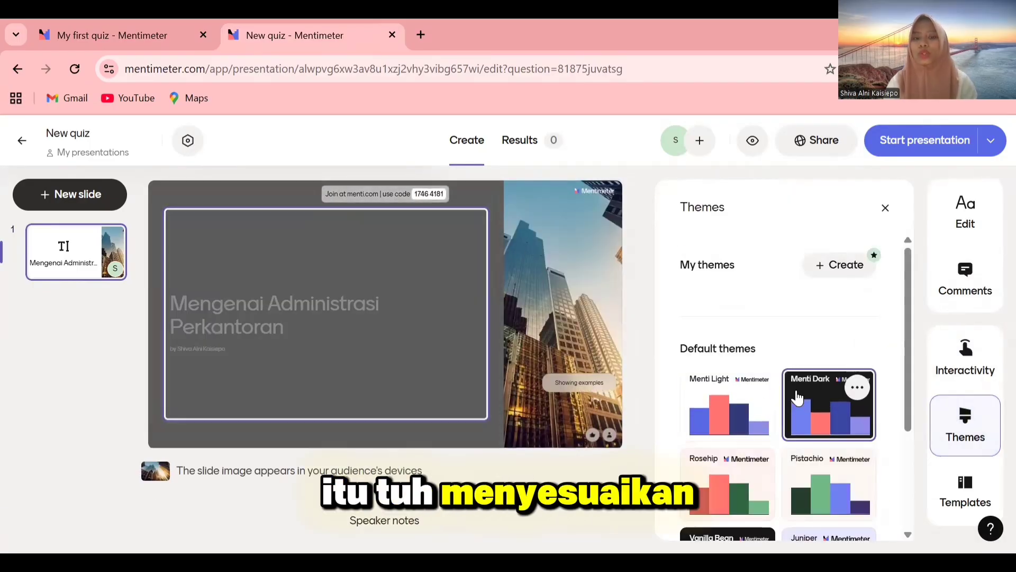
pyautogui.scroll(-2, 815, 408)
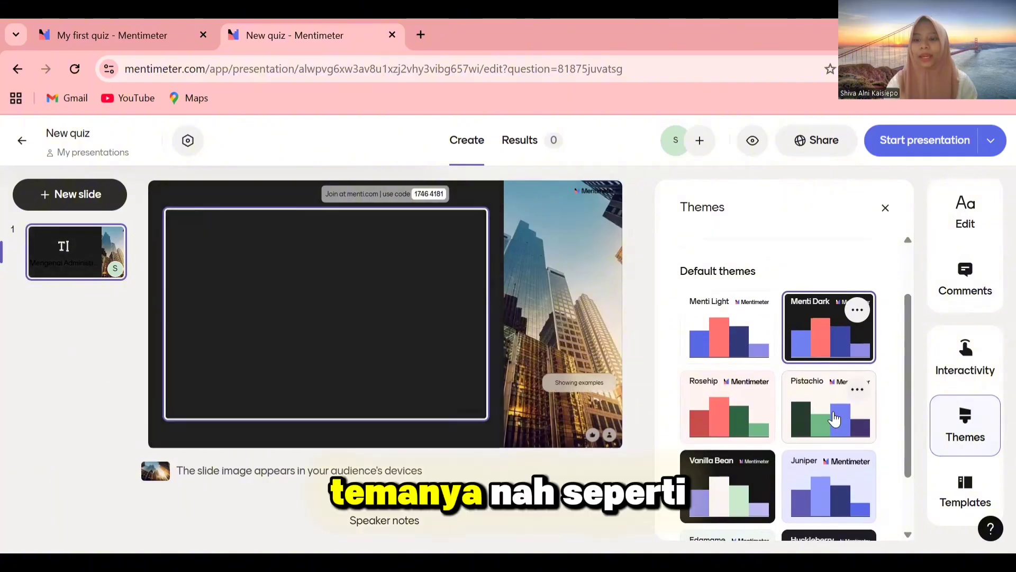
pyautogui.click(712, 420)
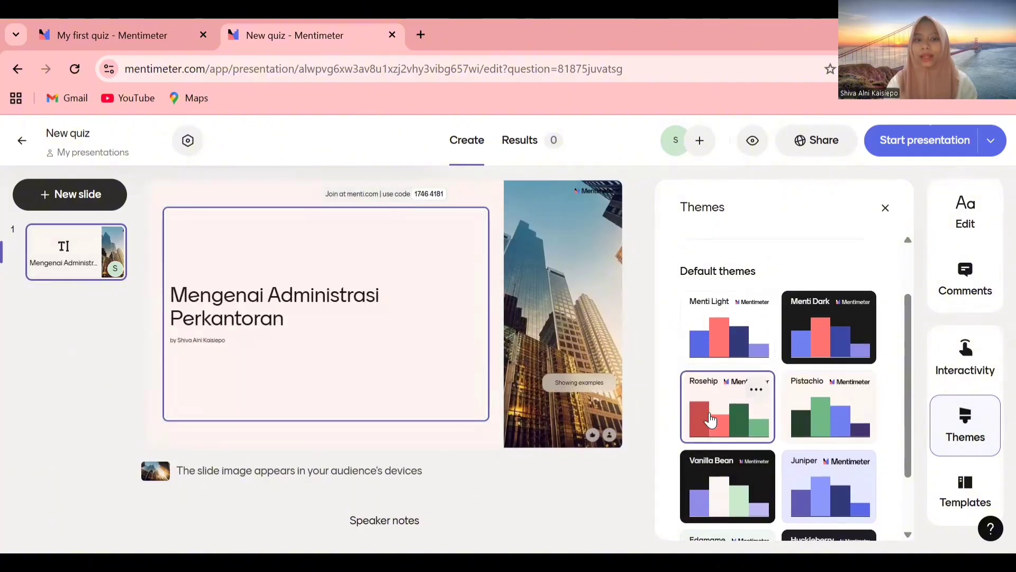
pyautogui.click(740, 481)
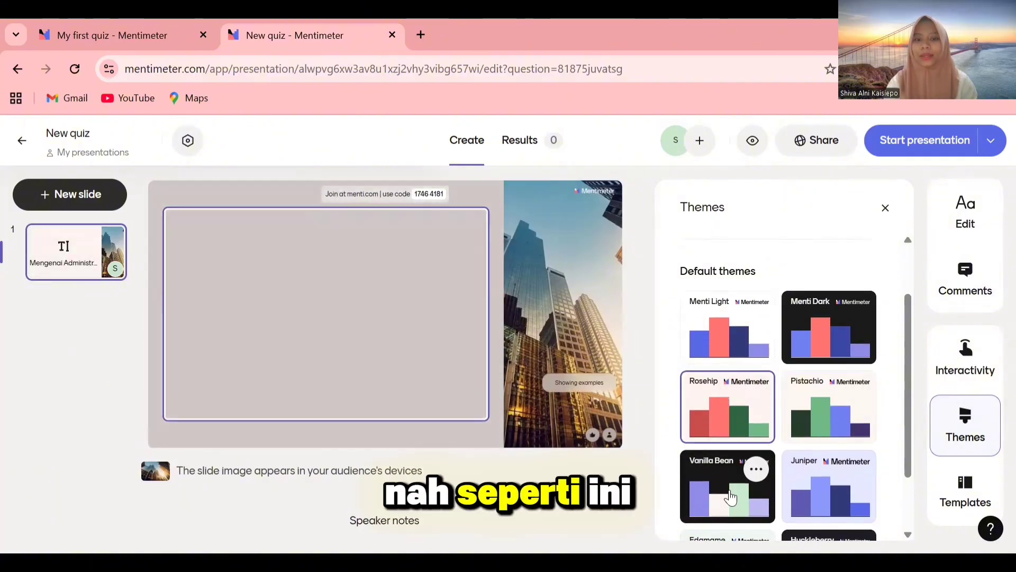
pyautogui.click(831, 495)
pyautogui.scroll(-2, 831, 495)
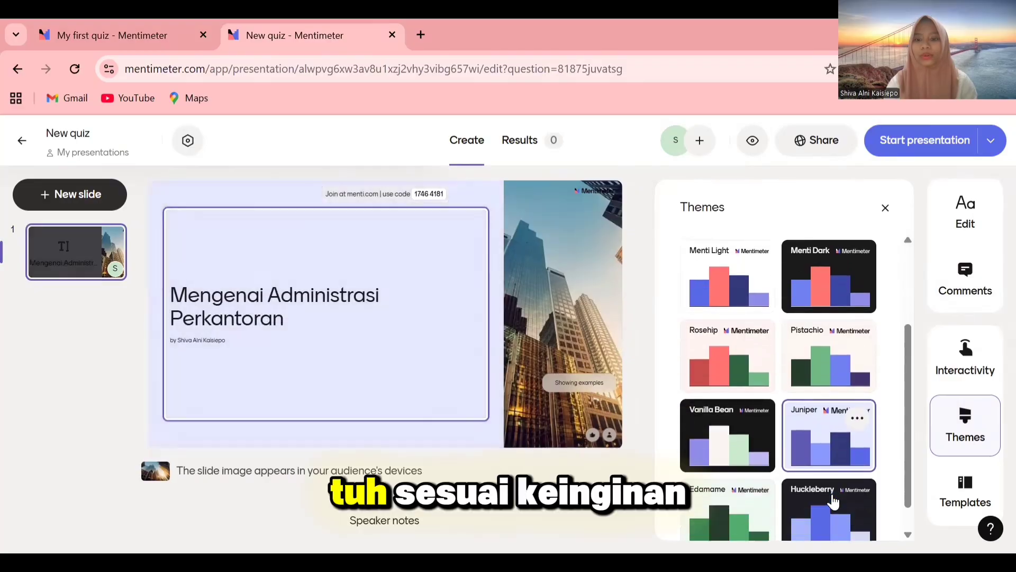
# - Apply the Edamame theme to the presentation, look over the other default themes and close the theme settings
pyautogui.click(741, 495)
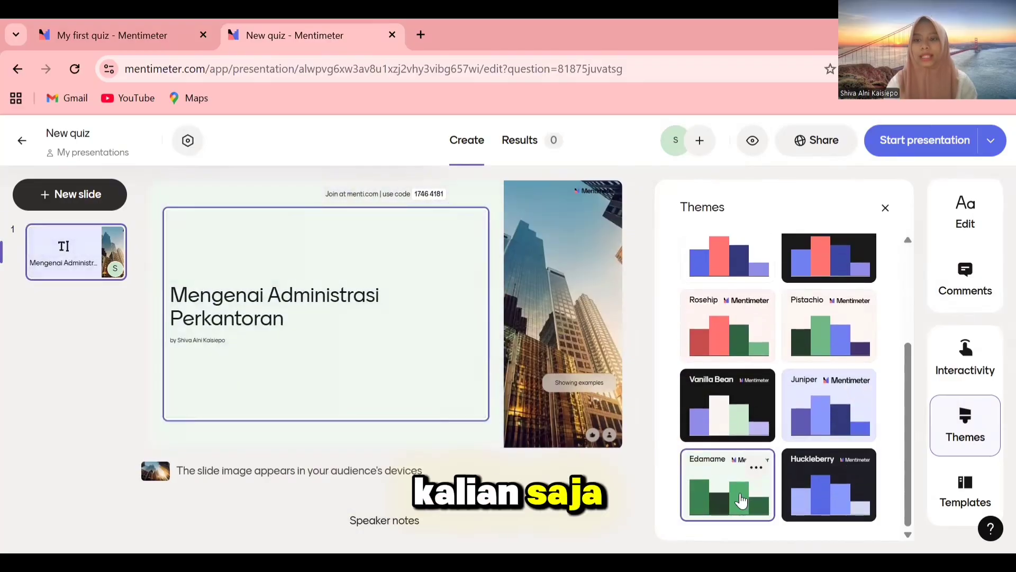
pyautogui.scroll(3, 741, 500)
pyautogui.scroll(-3, 742, 501)
pyautogui.click(741, 501)
pyautogui.scroll(3, 741, 501)
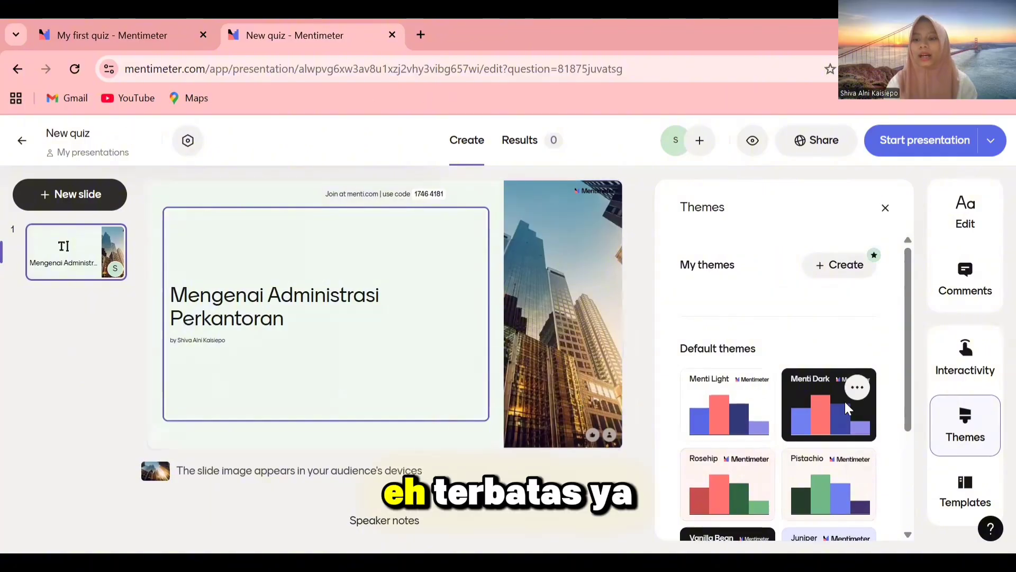
pyautogui.scroll(-3, 844, 399)
pyautogui.scroll(3, 844, 402)
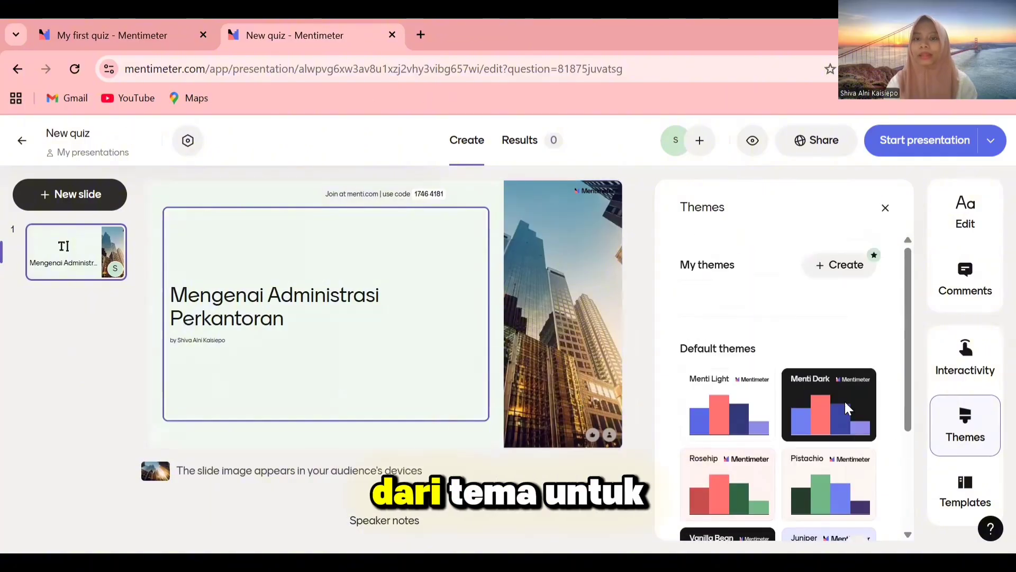
pyautogui.scroll(-3, 844, 399)
pyautogui.scroll(3, 845, 402)
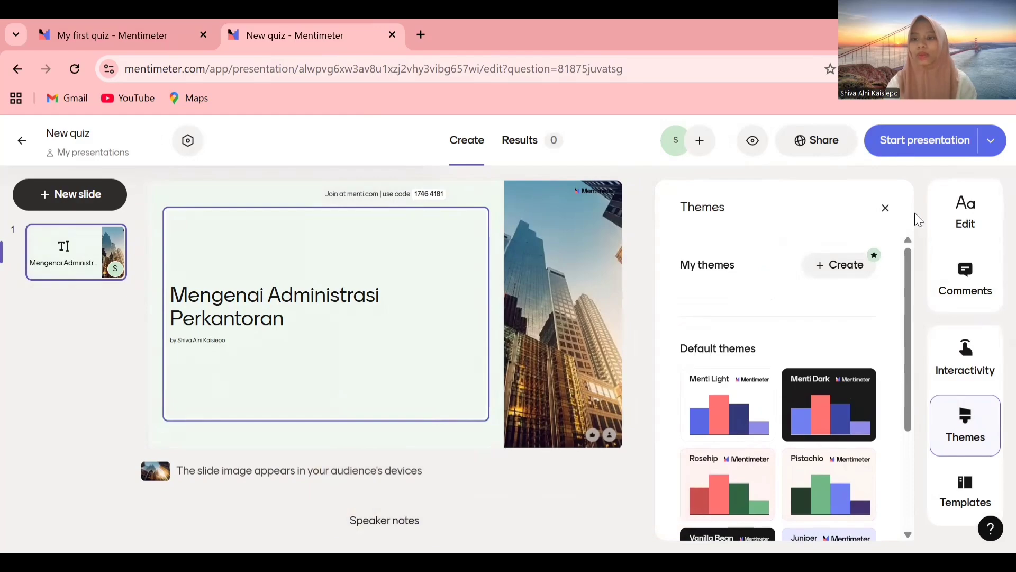
pyautogui.click(886, 211)
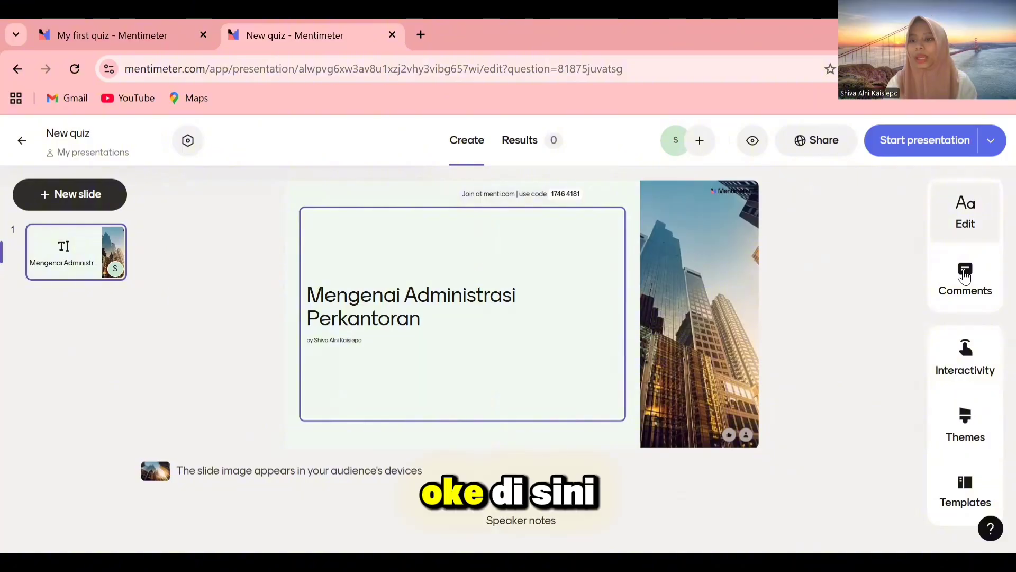
pyautogui.click(598, 352)
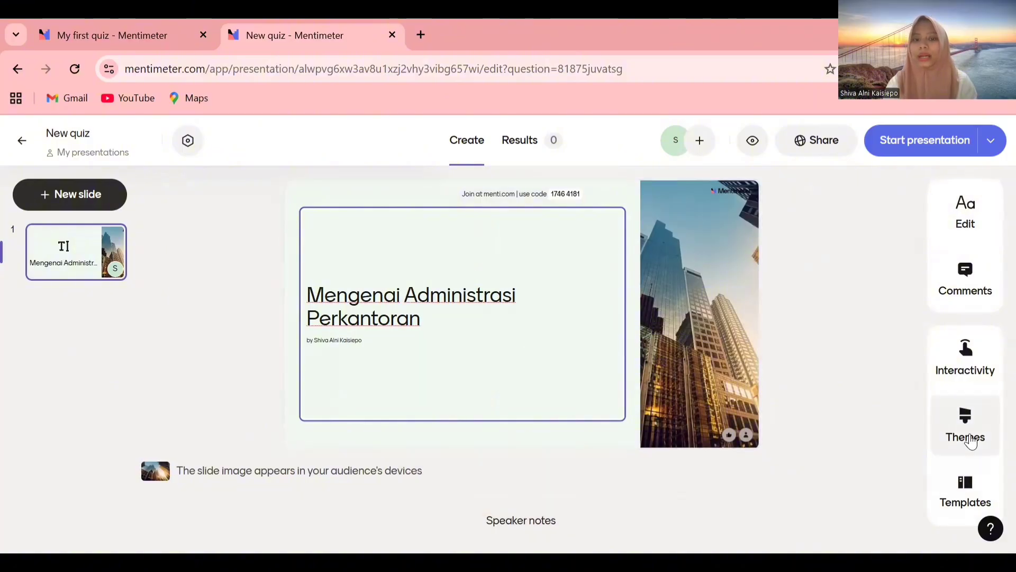
# - Try the Menti Dark theme, then apply the Pistachio theme to the presentation and close the theme settings
pyautogui.click(971, 441)
pyautogui.scroll(-3, 828, 420)
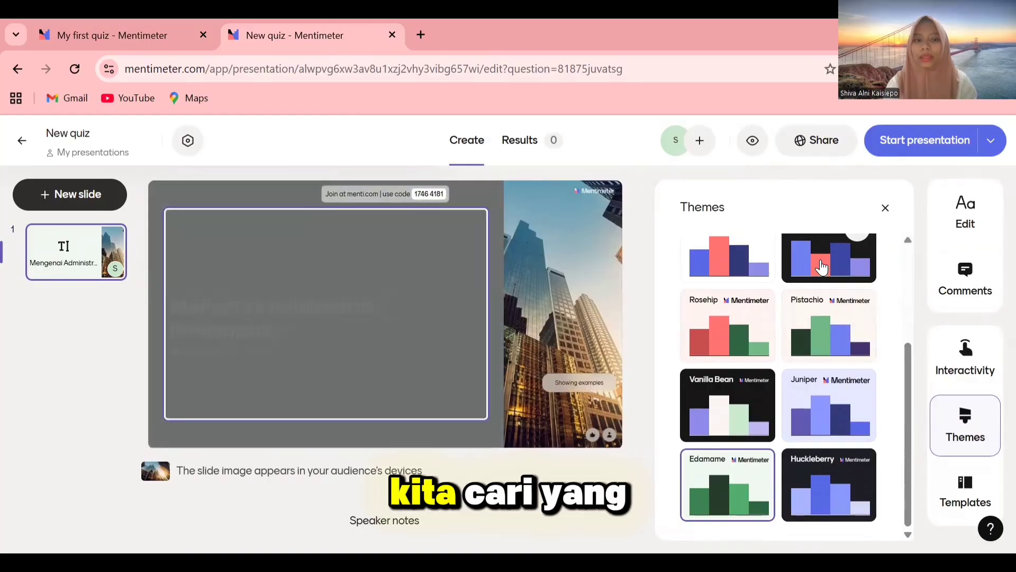
pyautogui.scroll(1, 820, 262)
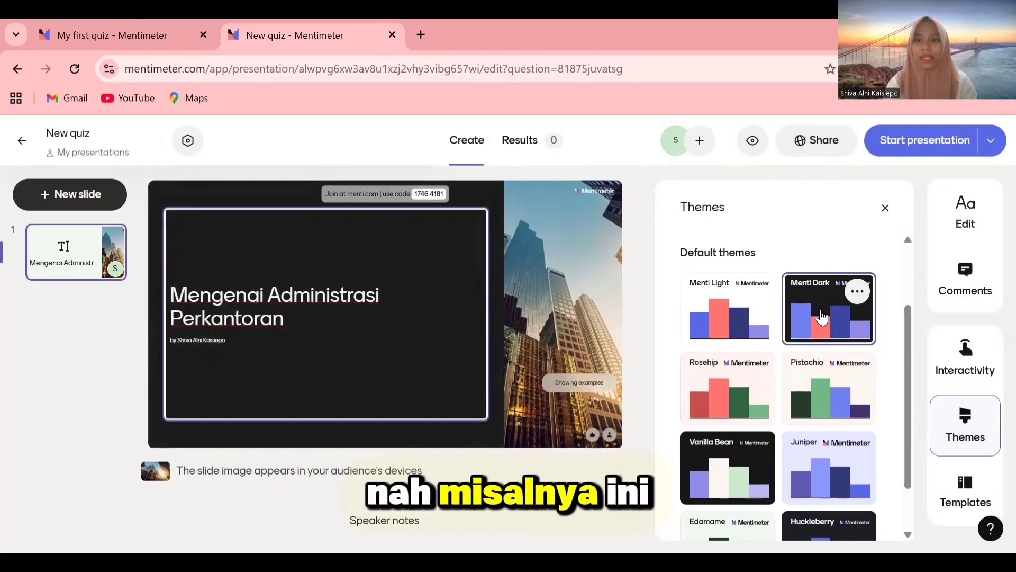
pyautogui.click(821, 317)
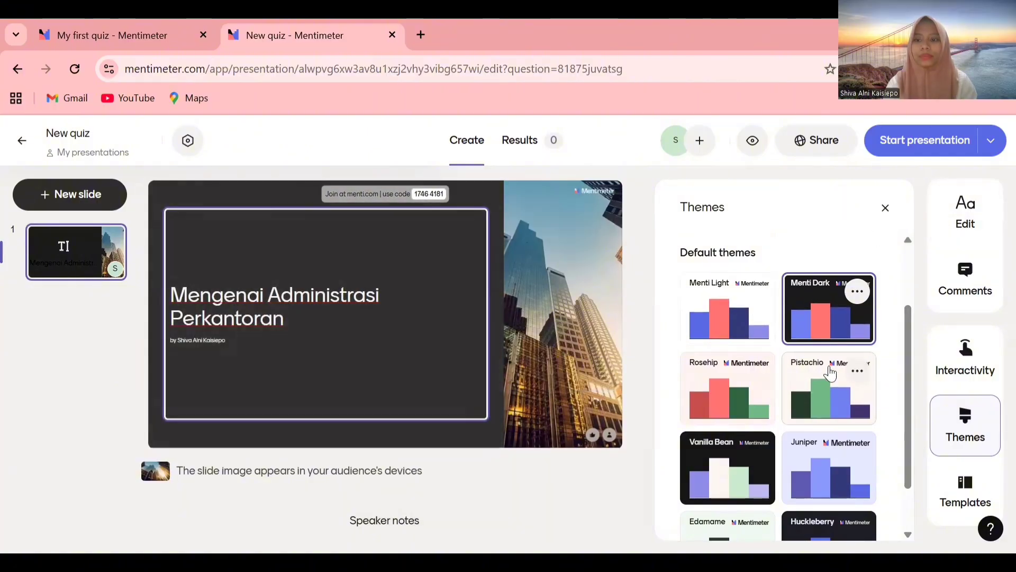
pyautogui.click(830, 374)
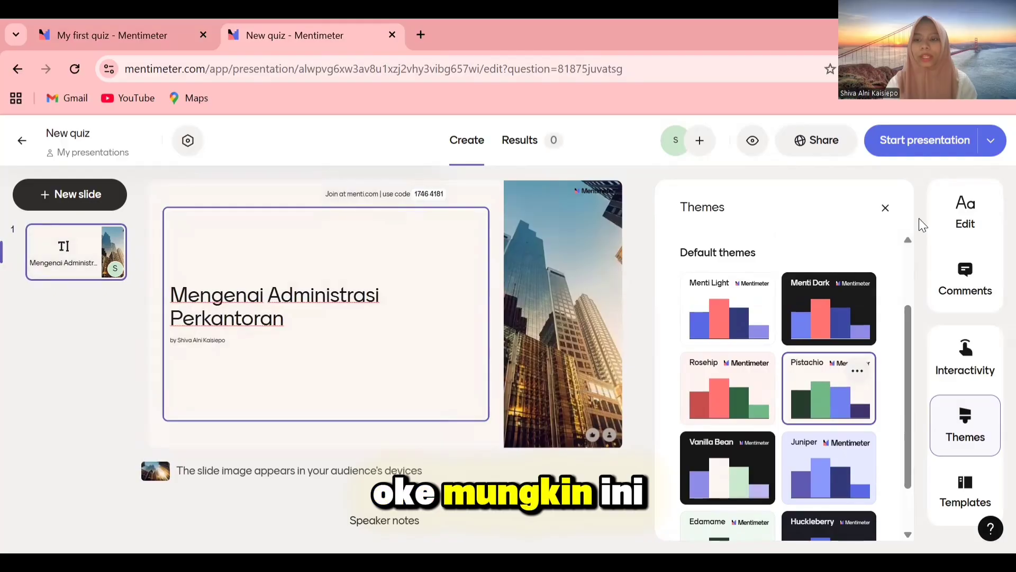
pyautogui.click(884, 207)
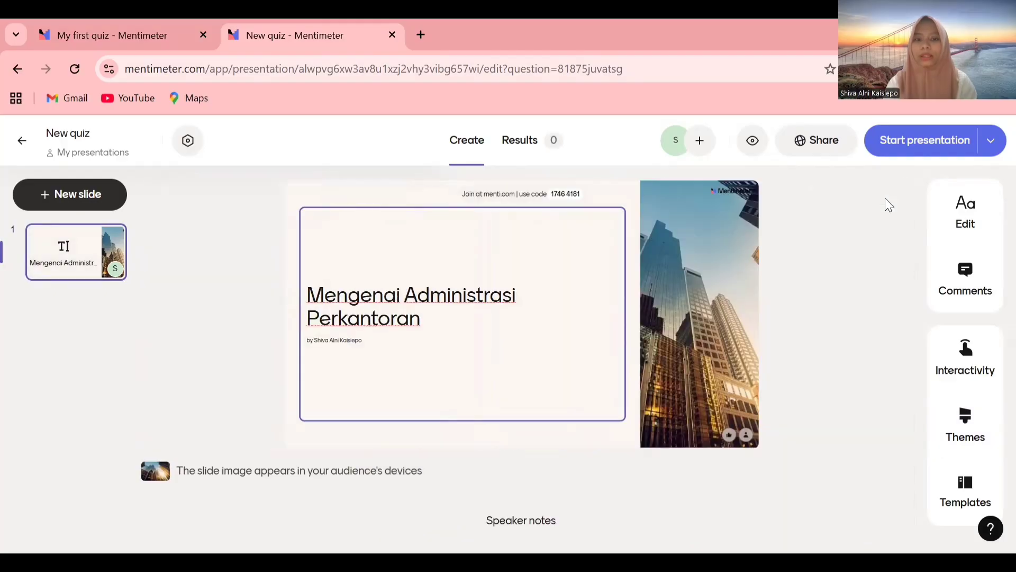
pyautogui.click(789, 342)
# - Add a new Text content slide after the title slide
pyautogui.click(75, 199)
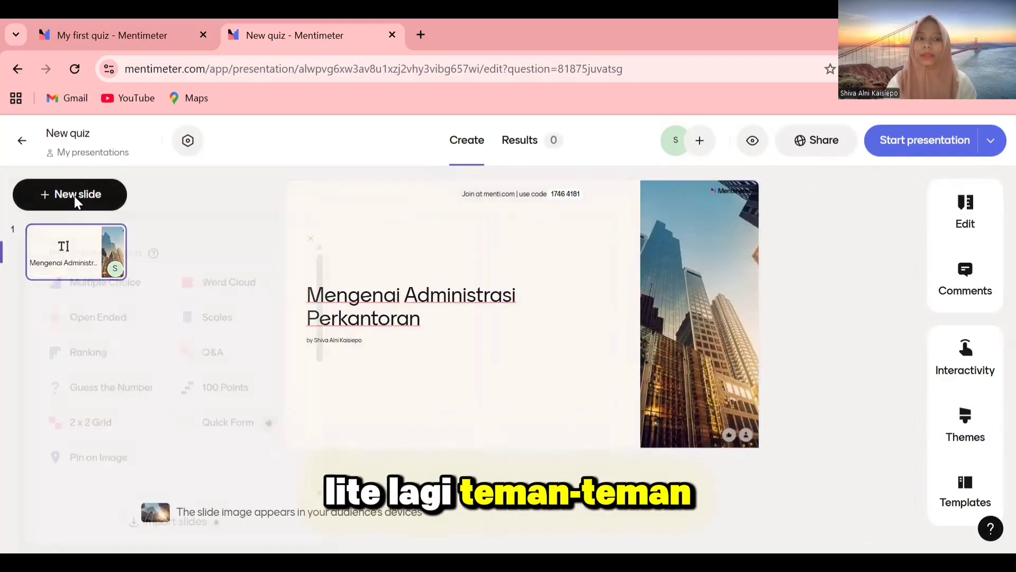
pyautogui.scroll(-4, 174, 397)
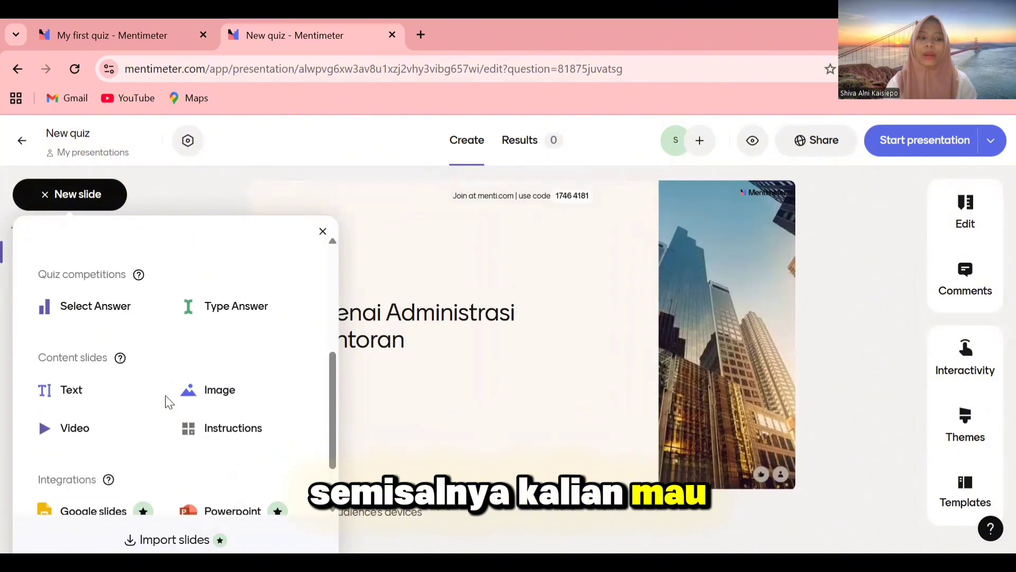
pyautogui.click(85, 418)
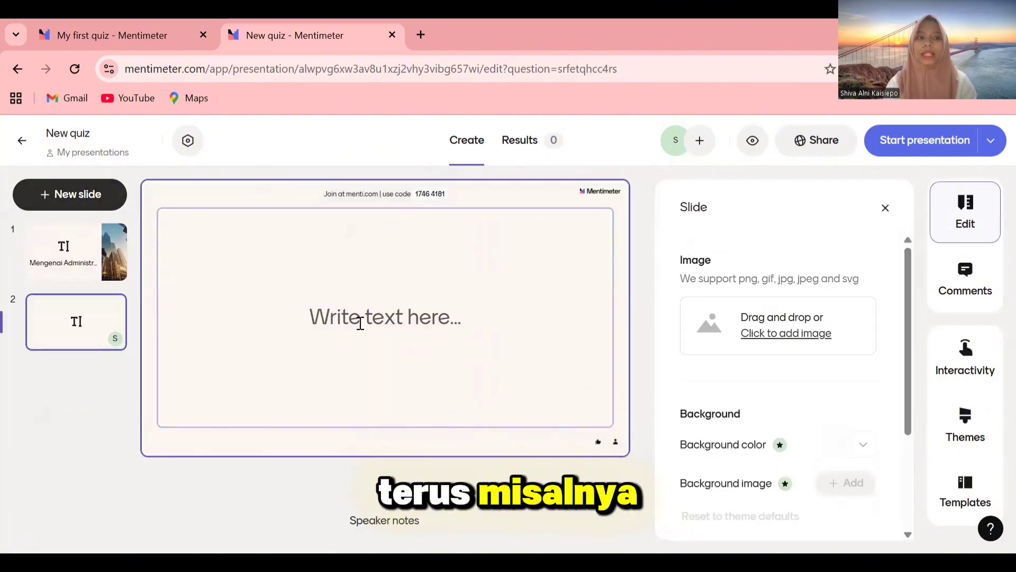
# - Copy the heading "Pengertian Administrasi Perkantoran" from slide 3 of My first quiz into slide 2 of New quiz and start a line below it
pyautogui.click(160, 18)
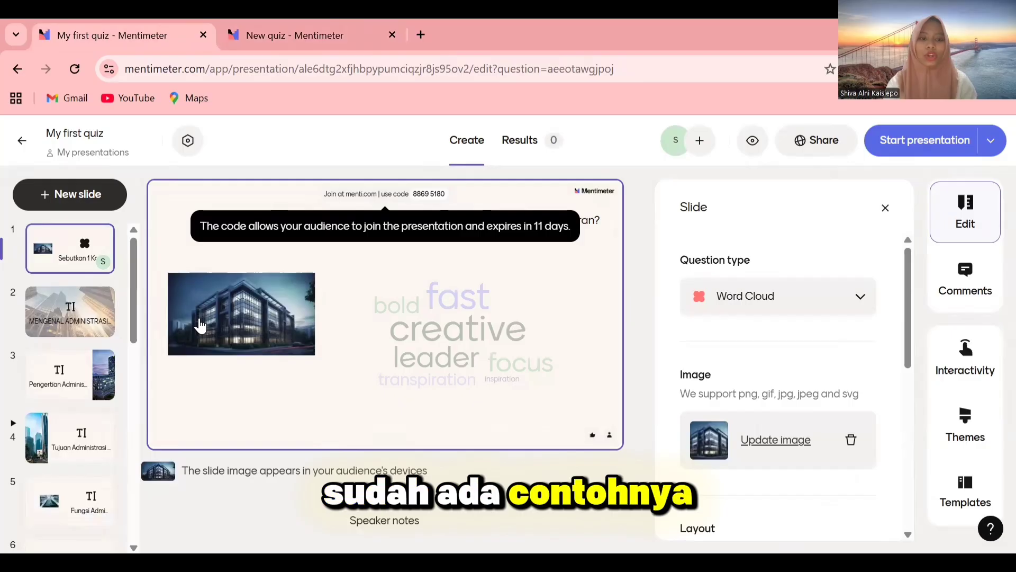
pyautogui.click(50, 381)
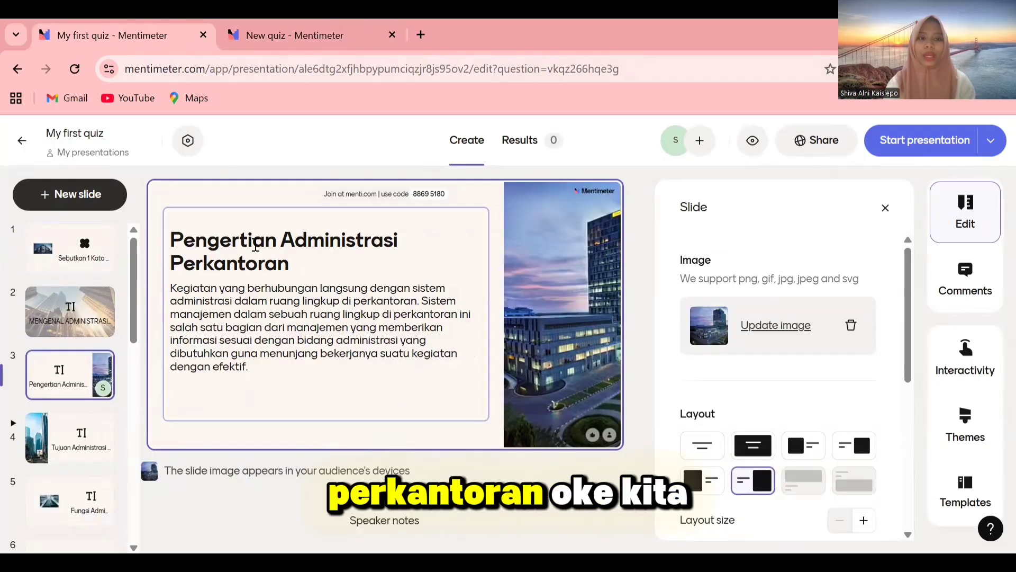
pyautogui.click(255, 247)
pyautogui.tripleClick(255, 245)
pyautogui.hotkey('ctrl', 'c')
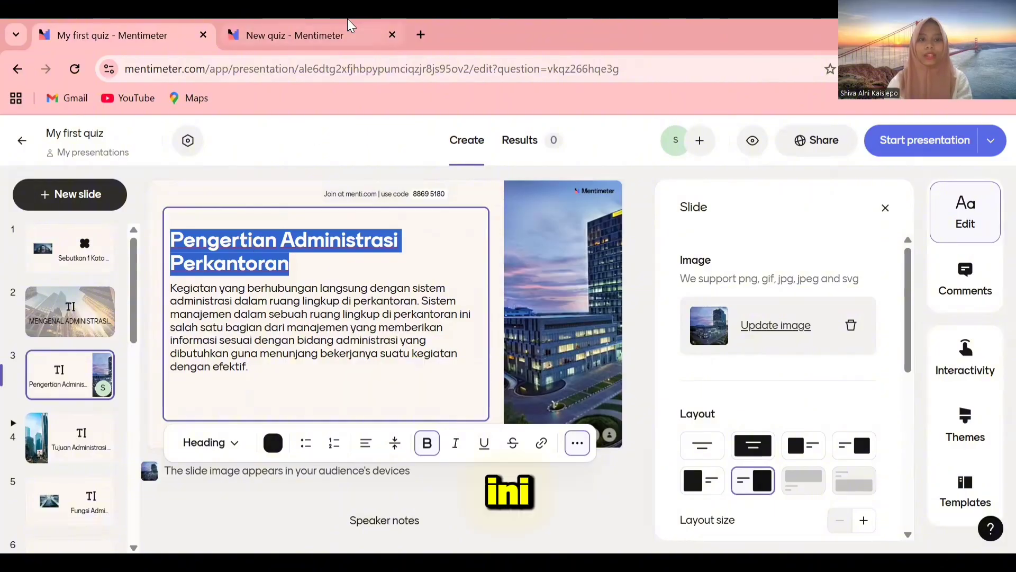
pyautogui.click(348, 32)
pyautogui.click(394, 317)
pyautogui.hotkey('ctrl', 'v')
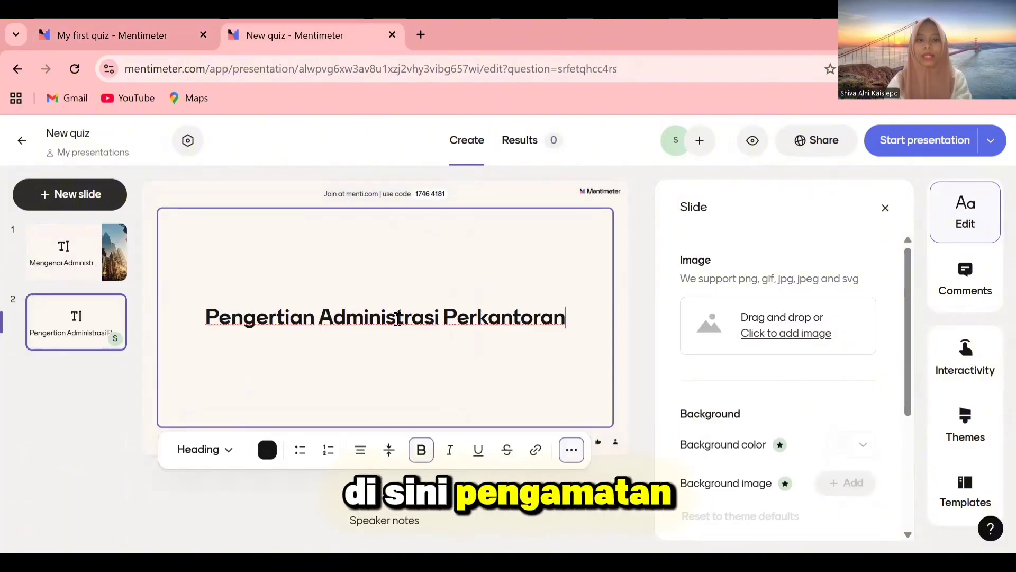
pyautogui.press('Return')
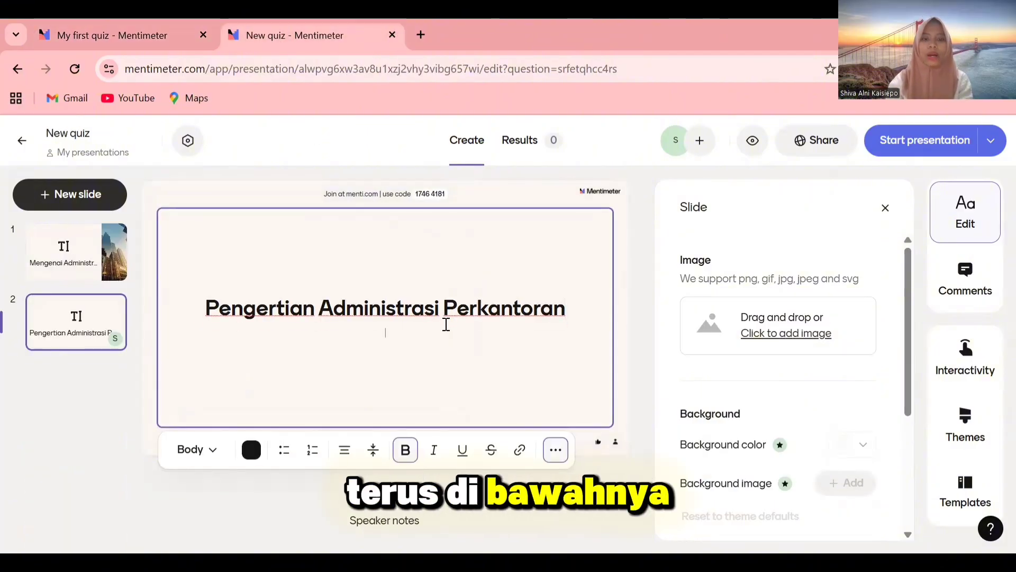
pyautogui.write('fbefbefebjbdnwd')
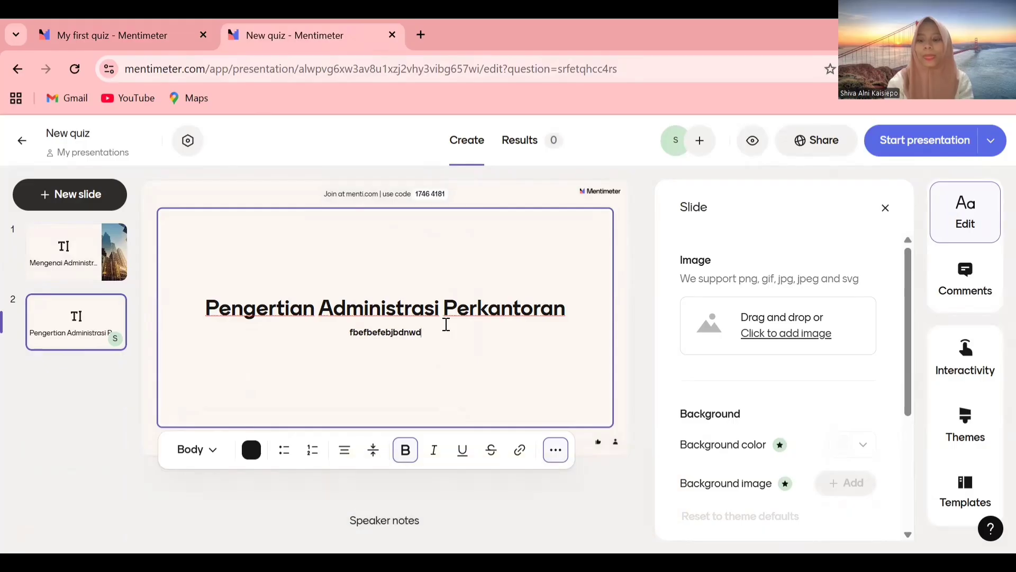
pyautogui.press('BackSpace')
pyautogui.press('BackSpace')
pyautogui.press('BackSpace')
pyautogui.press('BackSpace')
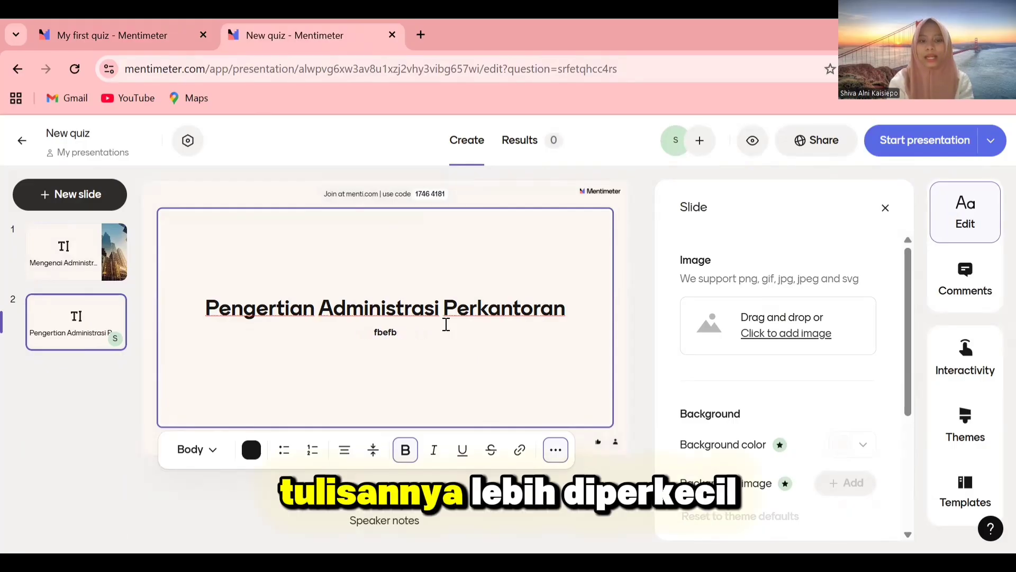
pyautogui.press('BackSpace')
pyautogui.press('BackSpace')
pyautogui.press('BackSpace')
pyautogui.press('BackSpace')
pyautogui.press('BackSpace')
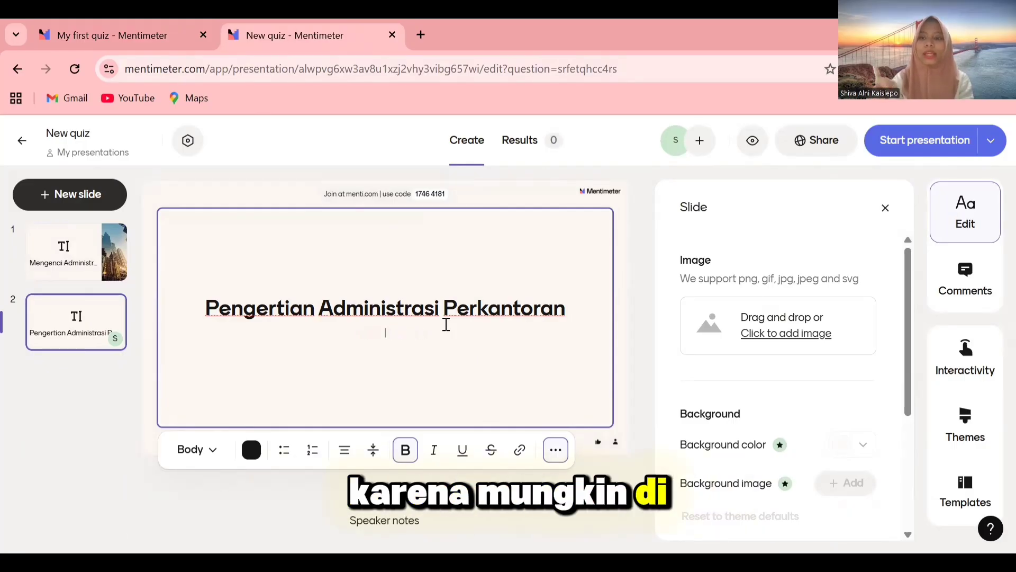
# - Copy the definition paragraph from slide 3 of My first quiz and paste it under the heading on slide 2 of New quiz
pyautogui.click(163, 29)
pyautogui.click(323, 342)
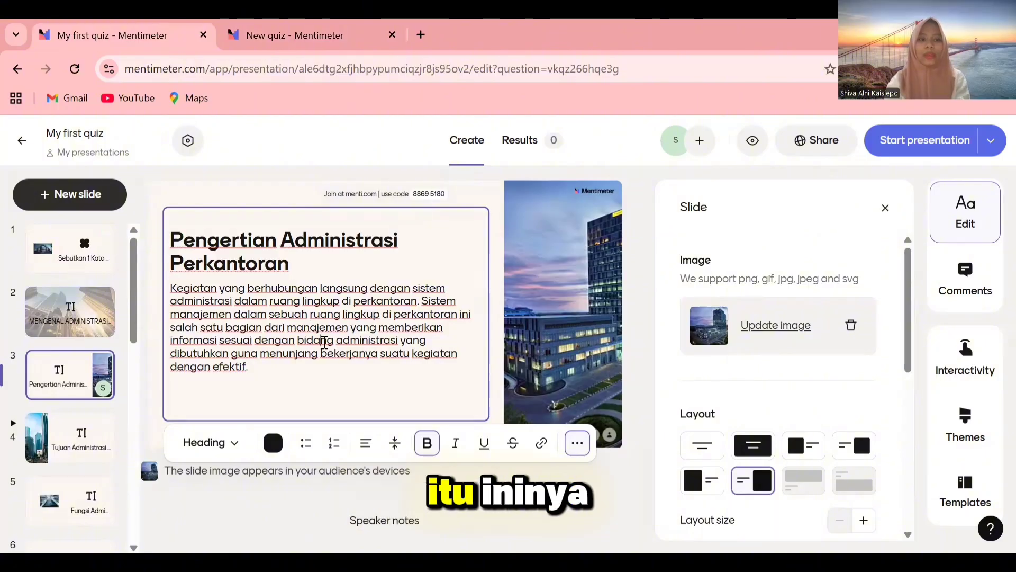
pyautogui.tripleClick(324, 342)
pyautogui.hotkey('ctrl', 'c')
pyautogui.click(261, 29)
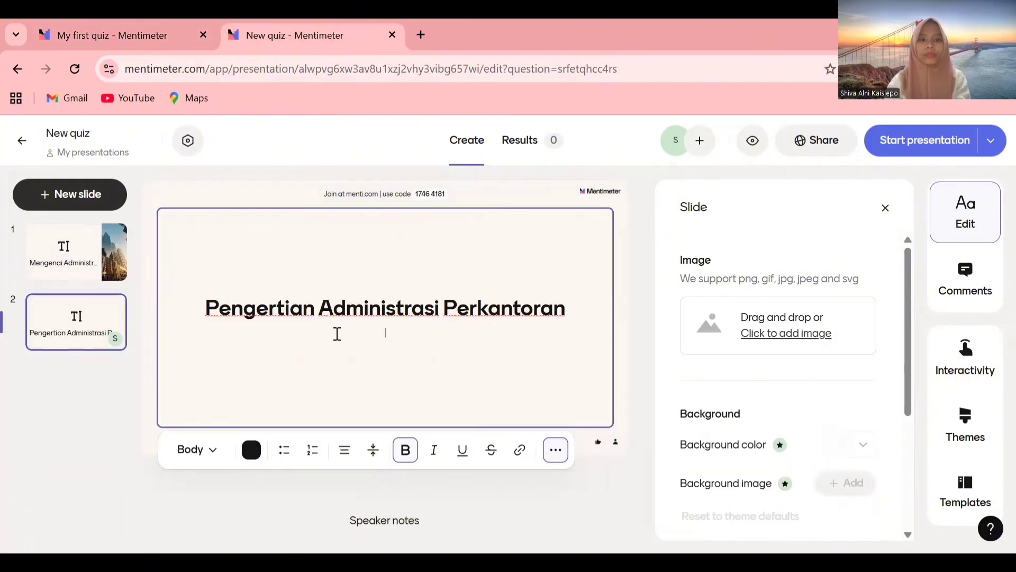
pyautogui.hotkey('ctrl', 'v')
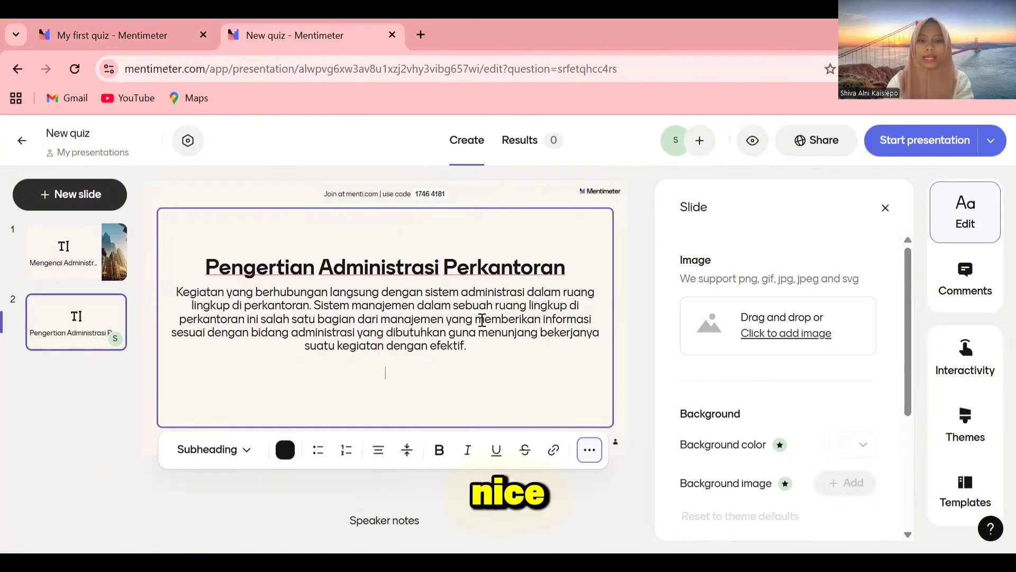
# - Try left alignment on the text of slide 2, then centre the text horizontally again
pyautogui.hotkey('ctrl', 'a')
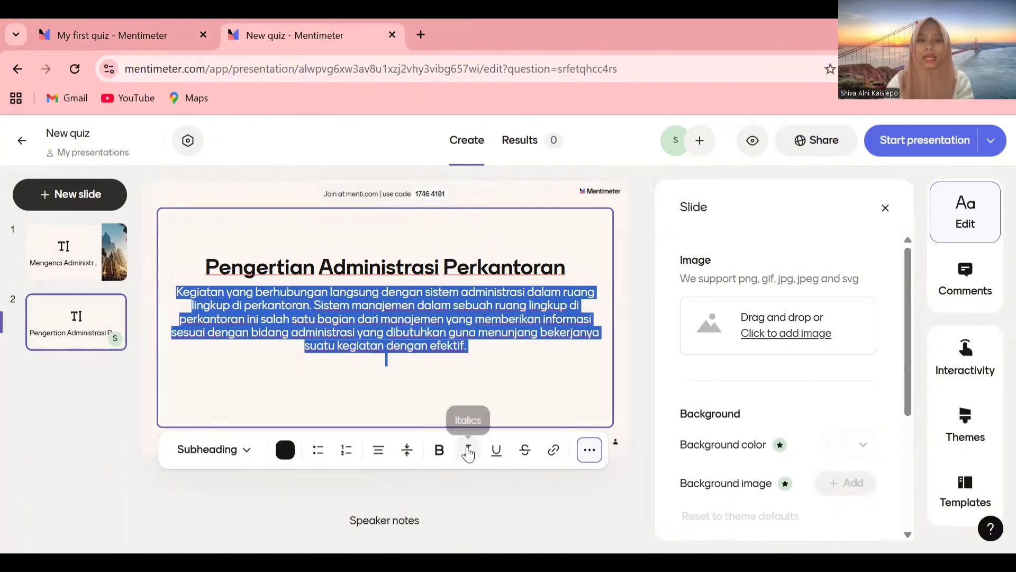
pyautogui.click(378, 450)
pyautogui.click(352, 484)
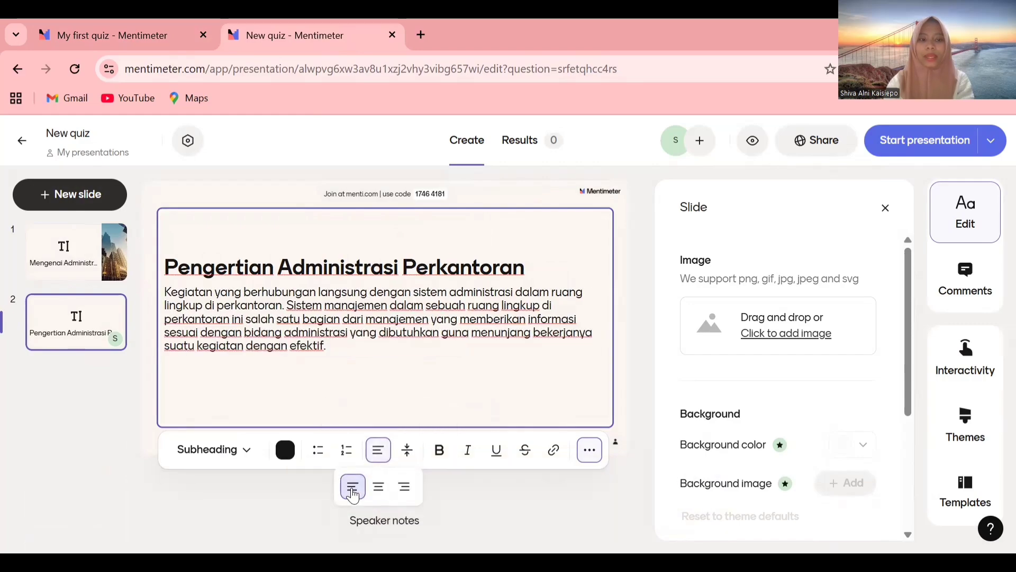
pyautogui.tripleClick(395, 266)
pyautogui.click(360, 451)
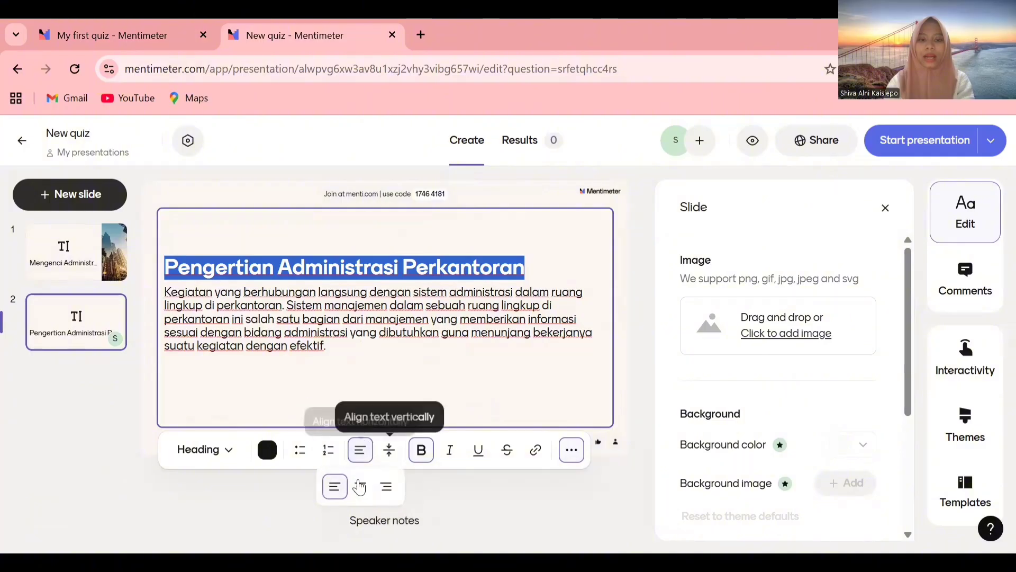
pyautogui.click(360, 486)
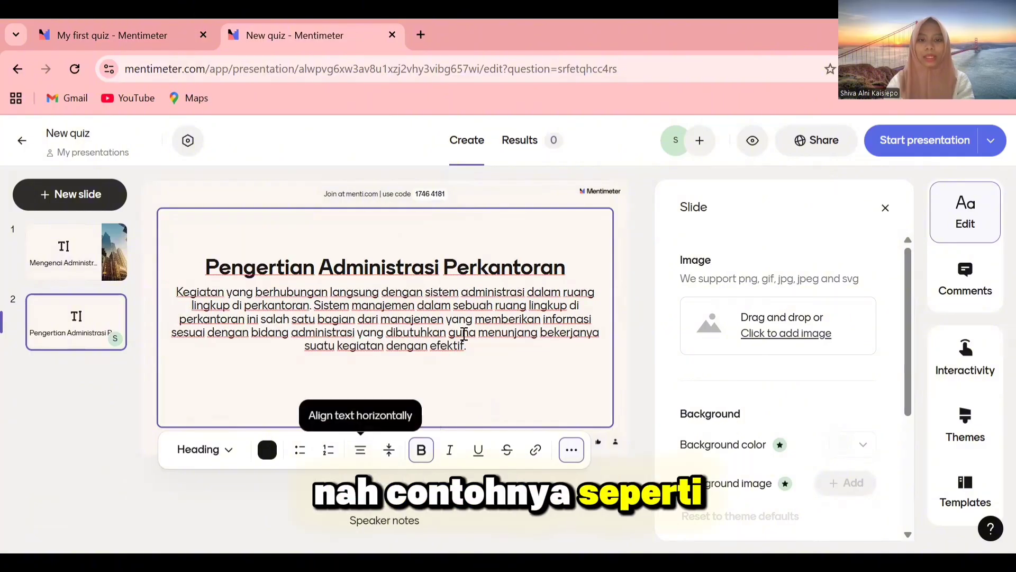
# - Insert a blank line between slide 2's heading and its paragraph, copy the paragraph, and left-align the slide's text
pyautogui.click(575, 267)
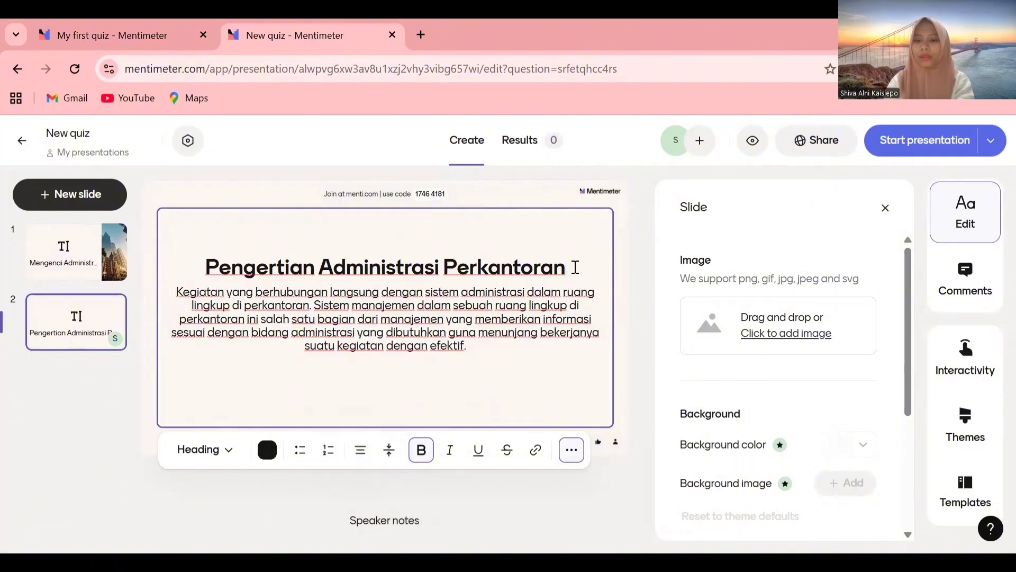
pyautogui.press('Return')
pyautogui.tripleClick(445, 317)
pyautogui.hotkey('ctrl', 'c')
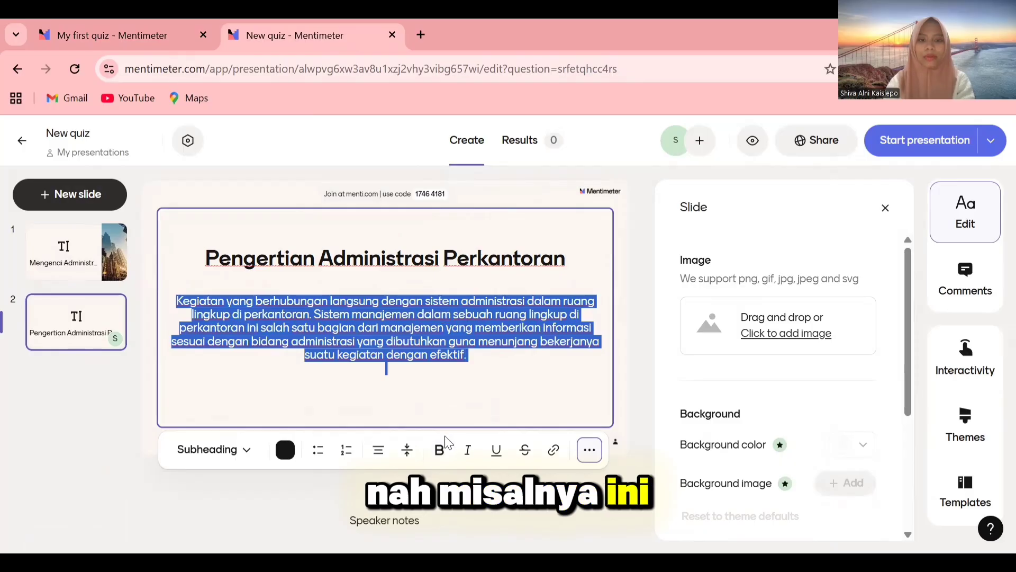
pyautogui.click(379, 450)
pyautogui.click(353, 491)
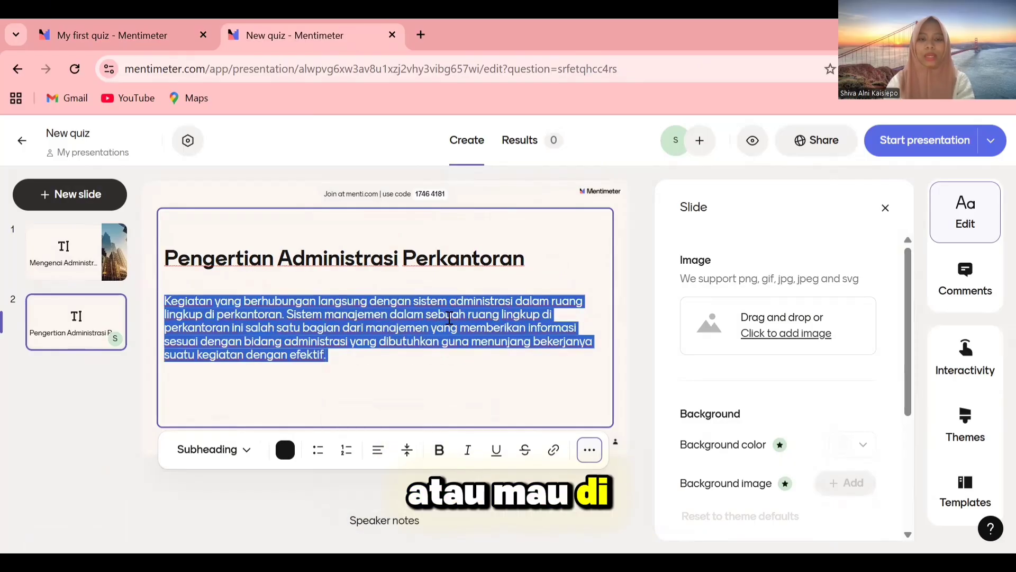
# - Add another Text content slide as slide 3 of New quiz and start editing its text box
pyautogui.click(98, 22)
pyautogui.click(327, 18)
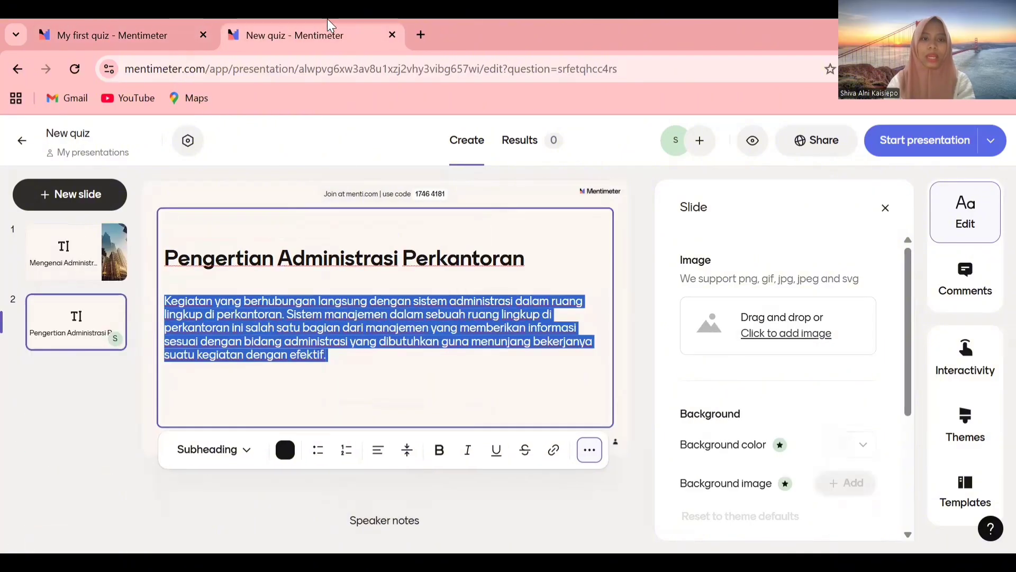
pyautogui.click(71, 200)
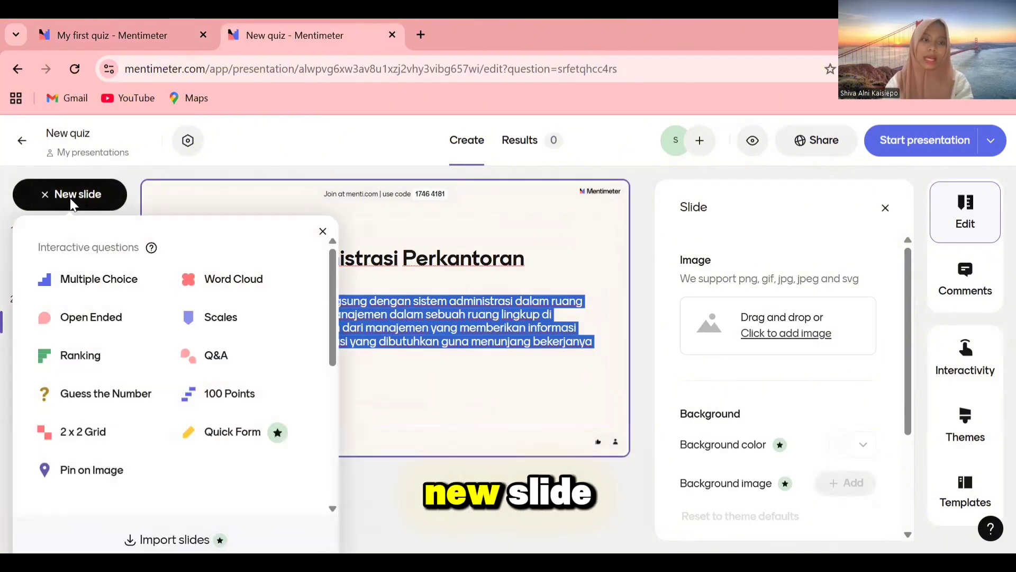
pyautogui.scroll(-5, 160, 316)
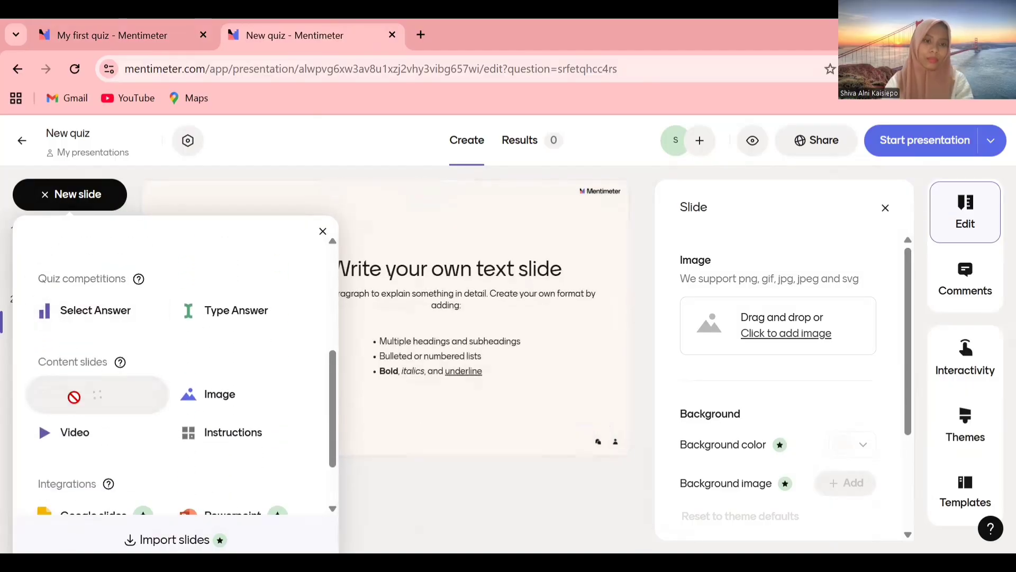
pyautogui.click(74, 396)
pyautogui.click(406, 320)
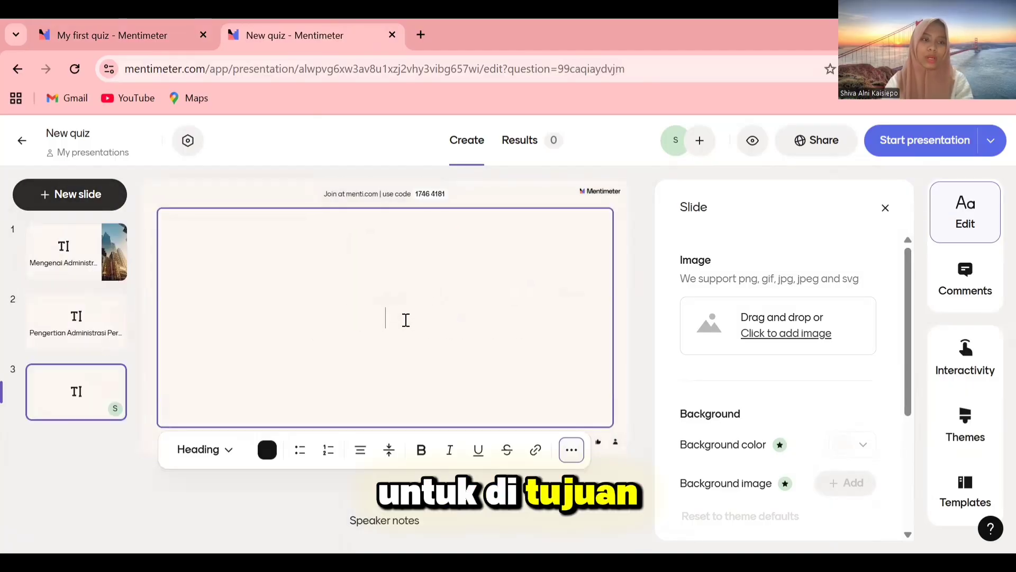
pyautogui.hotkey('ctrl', 'v')
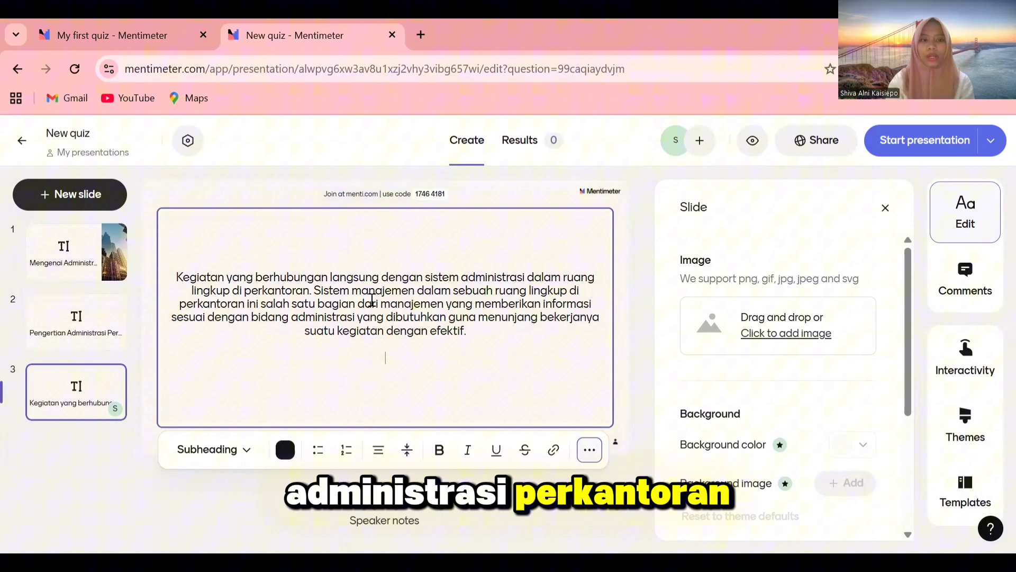
pyautogui.tripleClick(300, 285)
pyautogui.press('BackSpace')
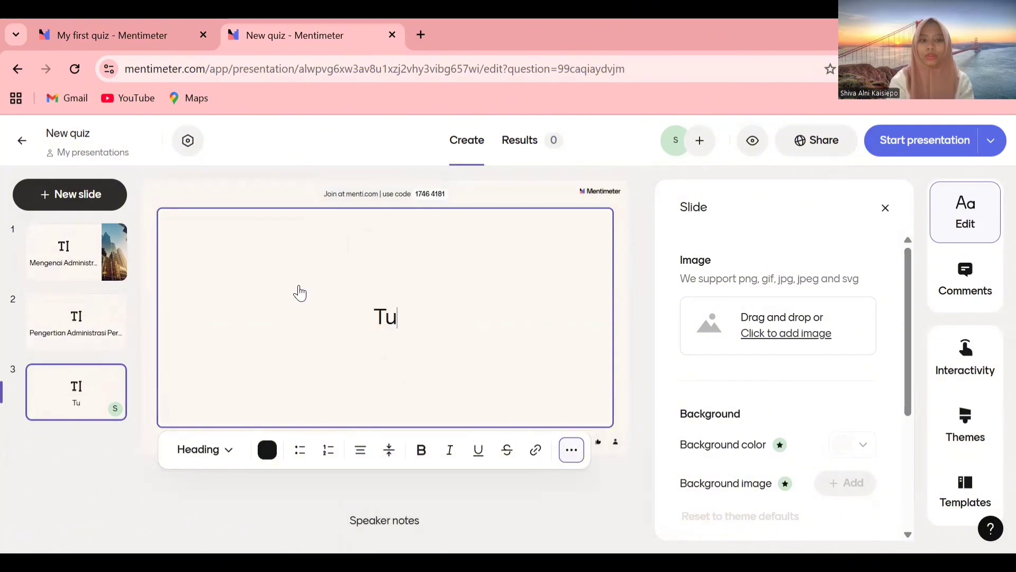
# - Enter the heading "Tujuan Administrasi Perkantoran" on slide 3 and start a new body line below it
pyautogui.write('Tujuan Admi')
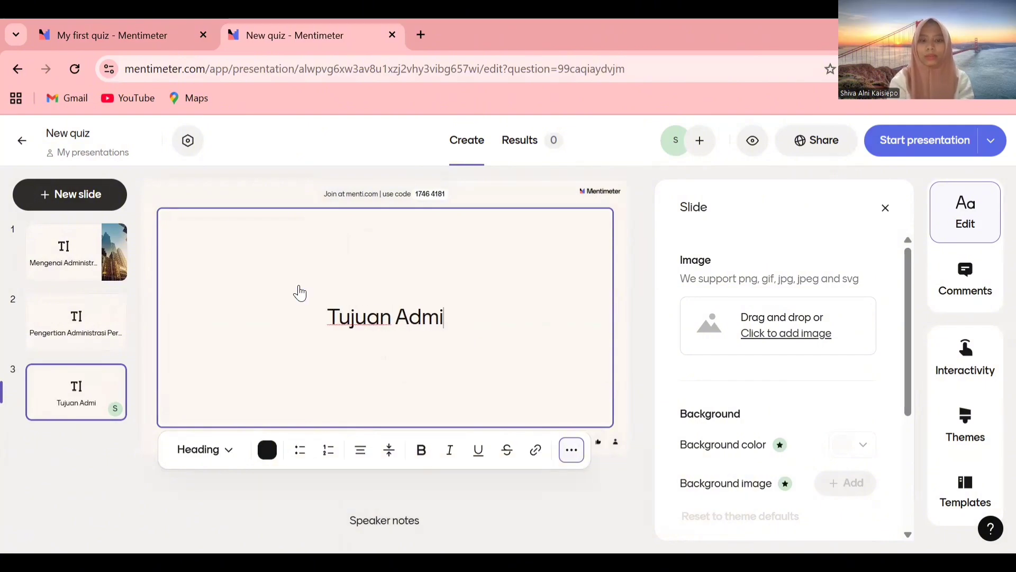
pyautogui.write('nistrasi Pe')
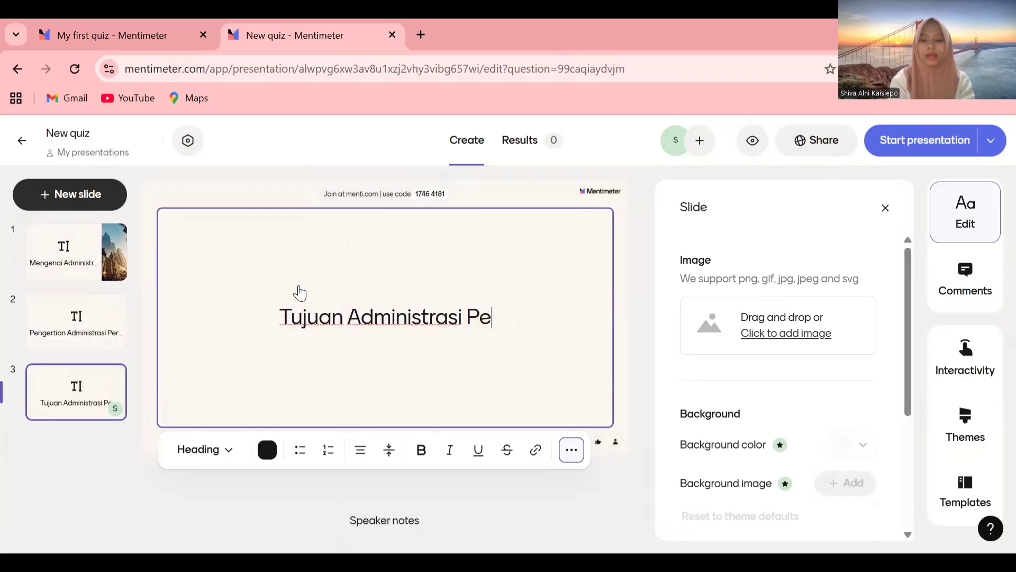
pyautogui.write('rkantoran')
pyautogui.press('Return')
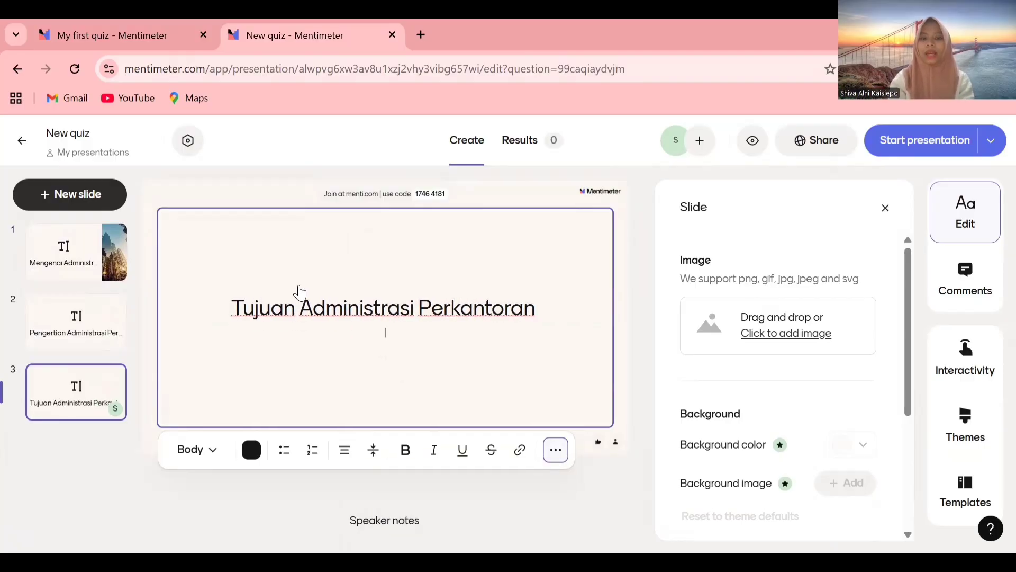
# - Copy the three-item numbered list from slide 4 of My first quiz and paste it below the heading on slide 3 of New quiz
pyautogui.click(106, 35)
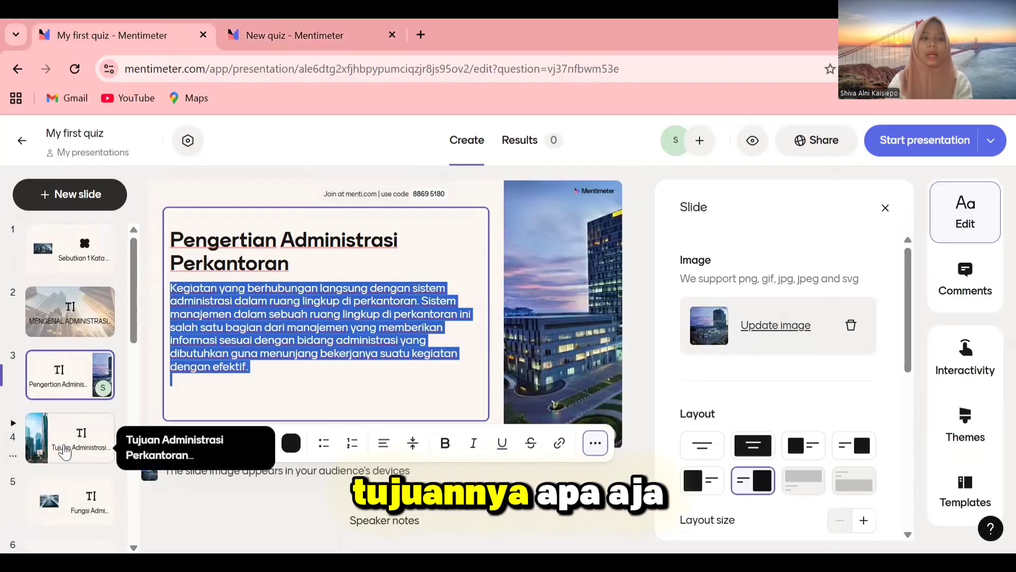
pyautogui.click(65, 451)
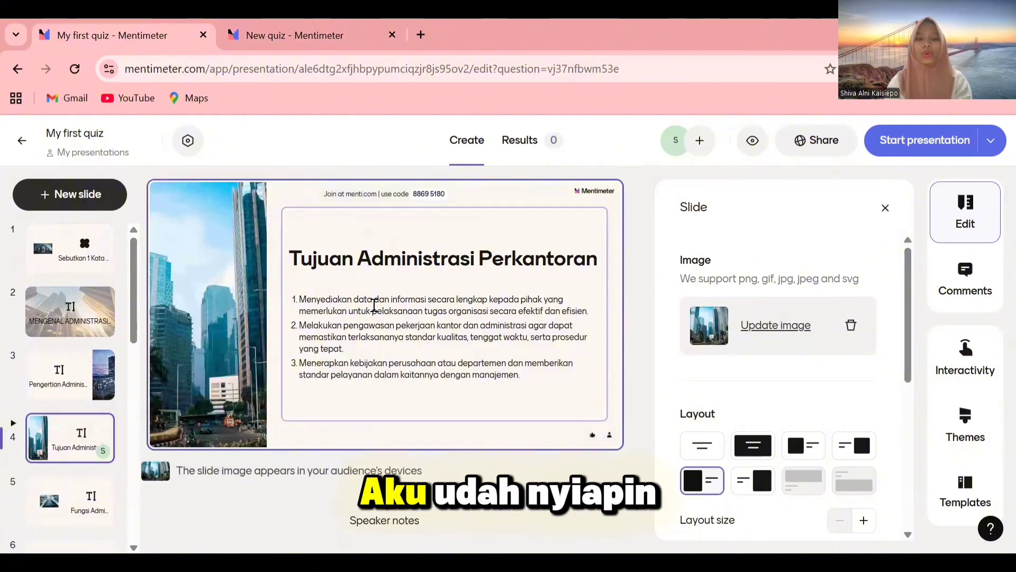
pyautogui.tripleClick(373, 306)
pyautogui.moveTo(554, 379); pyautogui.dragTo(311, 301)
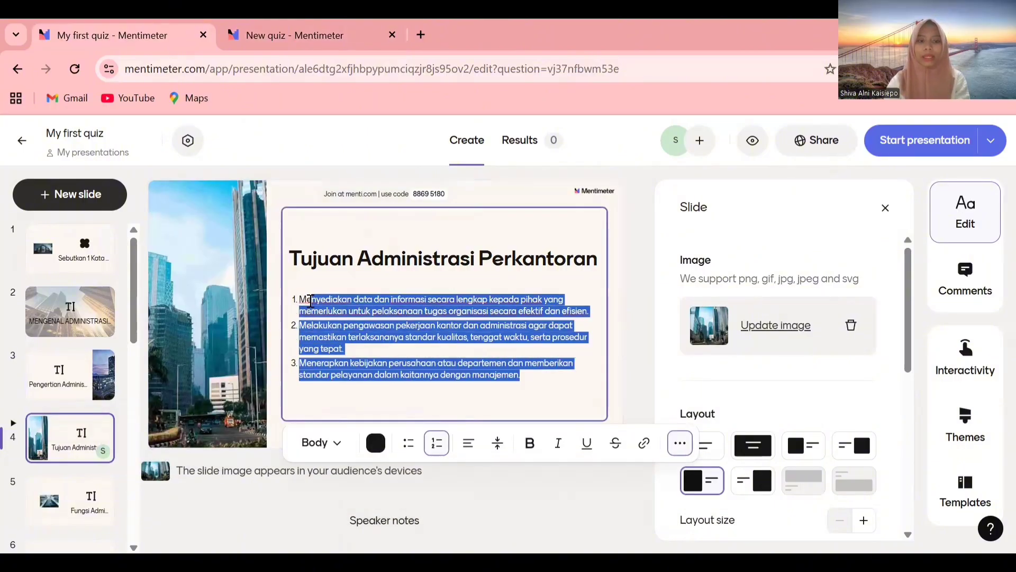
pyautogui.hotkey('ctrl', 'c')
pyautogui.click(337, 19)
pyautogui.click(398, 337)
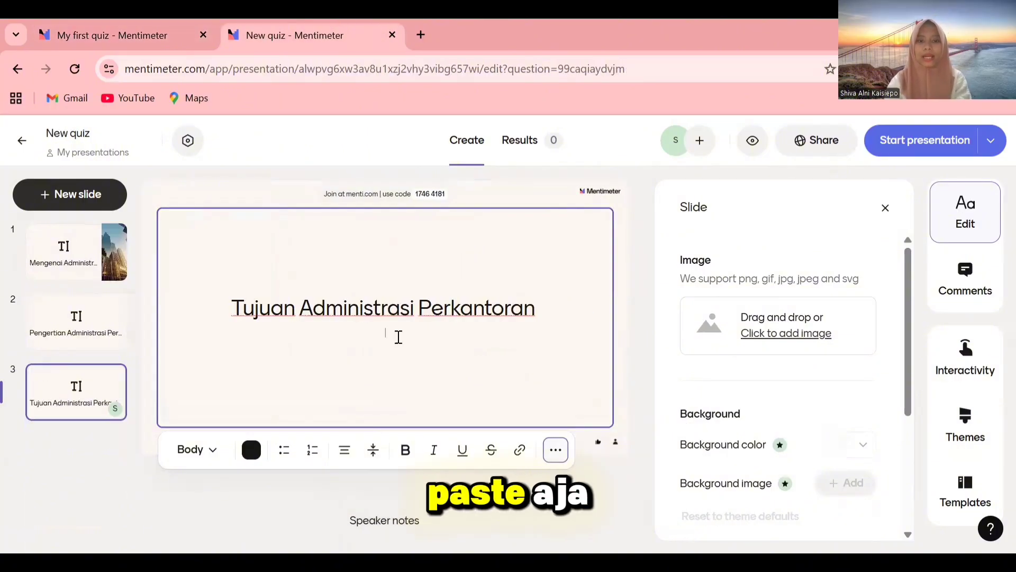
pyautogui.hotkey('ctrl', 'v')
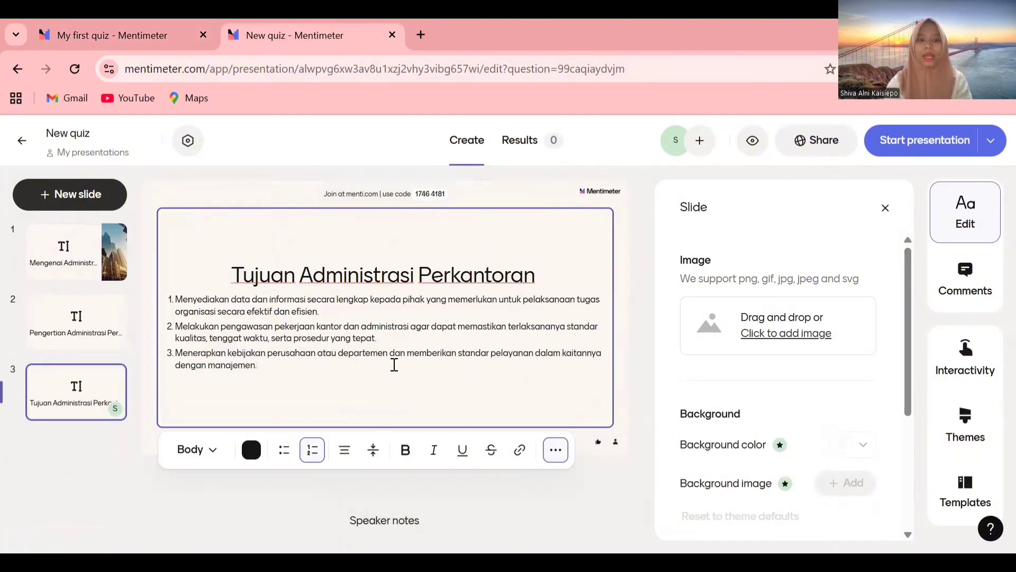
# - Make the heading "Tujuan Administrasi Perkantoran" on slide 3 bold
pyautogui.tripleClick(442, 270)
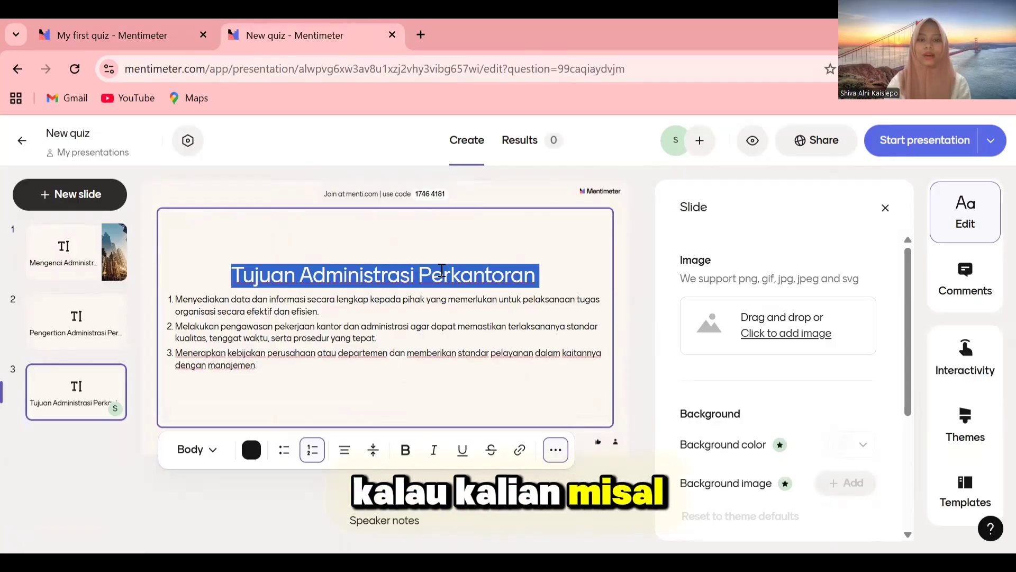
pyautogui.click(405, 449)
pyautogui.click(453, 325)
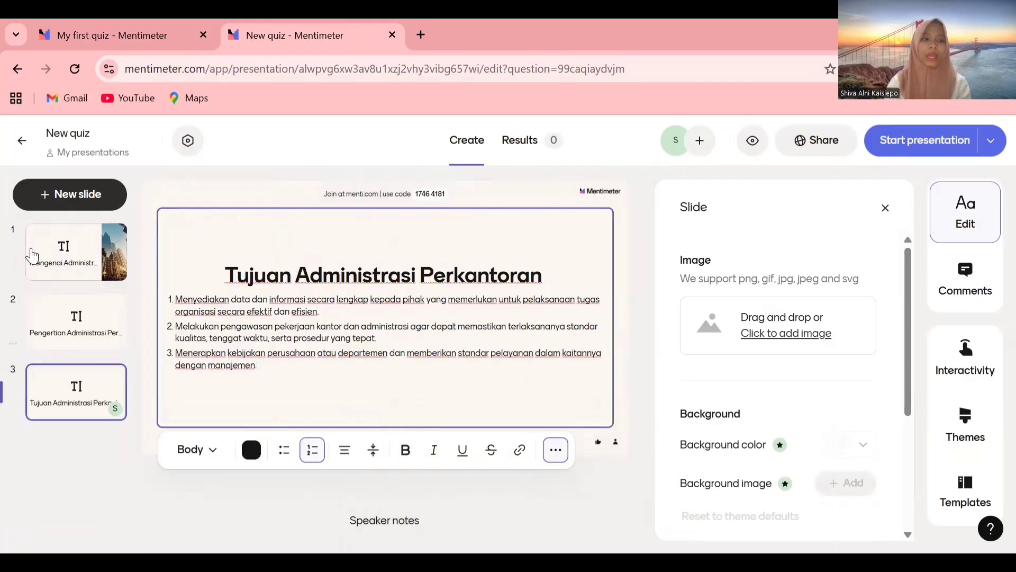
# - Add another Text content slide as slide 4 of New quiz
pyautogui.click(73, 202)
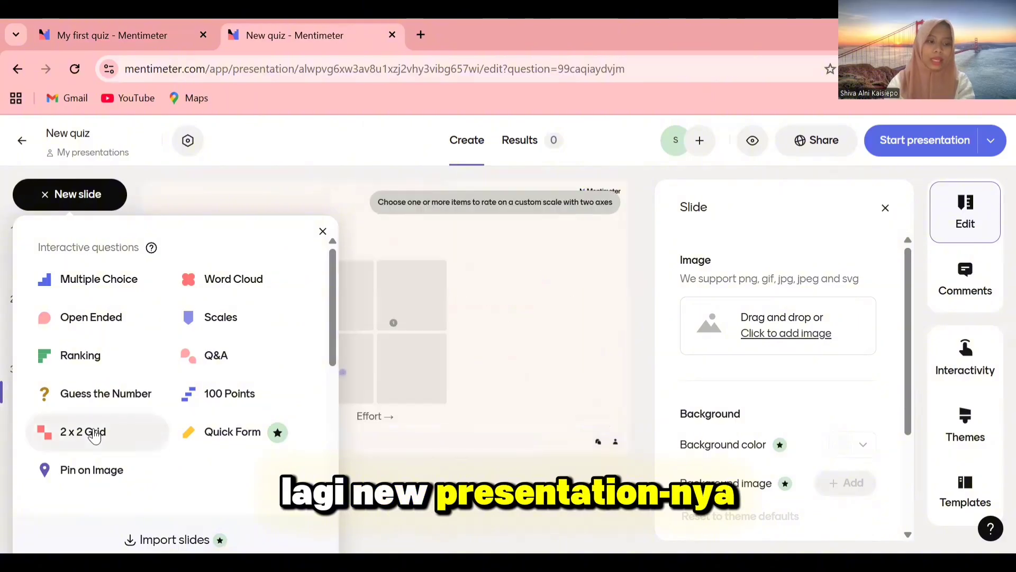
pyautogui.scroll(-2, 90, 436)
pyautogui.scroll(-2, 126, 391)
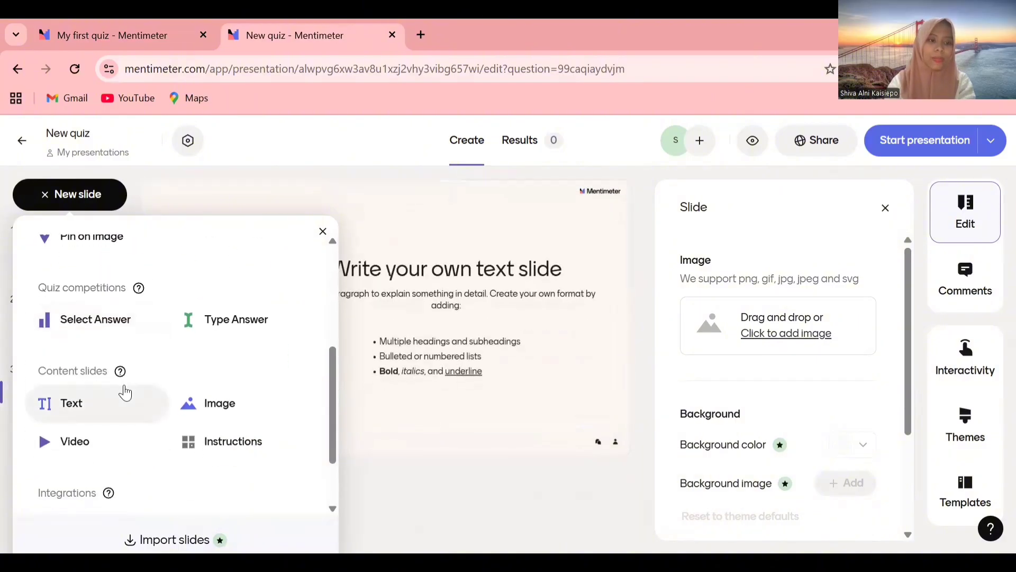
pyautogui.scroll(-1, 126, 391)
pyautogui.moveTo(118, 351); pyautogui.dragTo(74, 460)
# - Copy the heading "Fungsi Administrasi Perkantoran" from slide 5 of My first quiz into the text box of slide 4 in New quiz
pyautogui.click(106, 35)
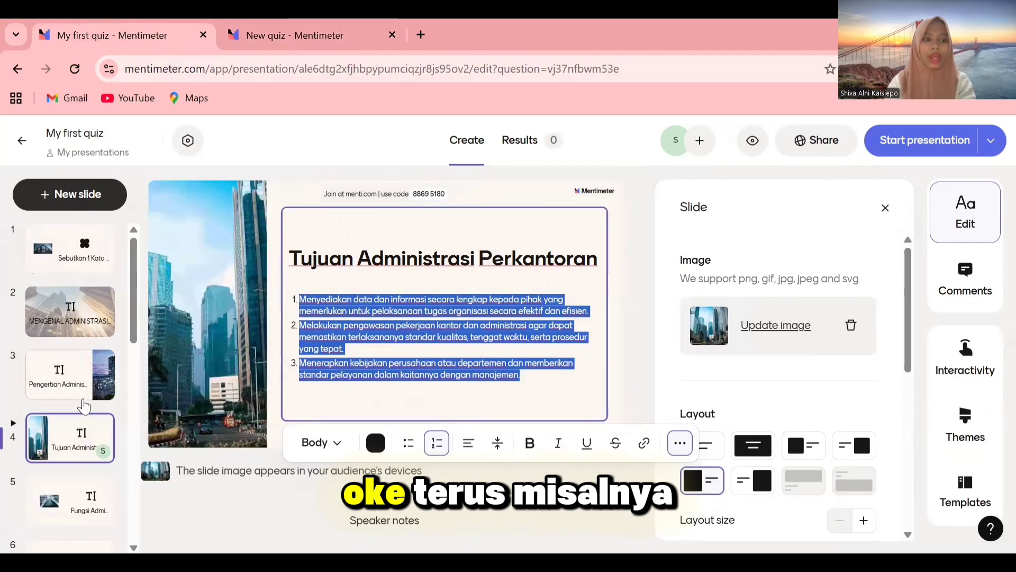
pyautogui.scroll(-1, 80, 424)
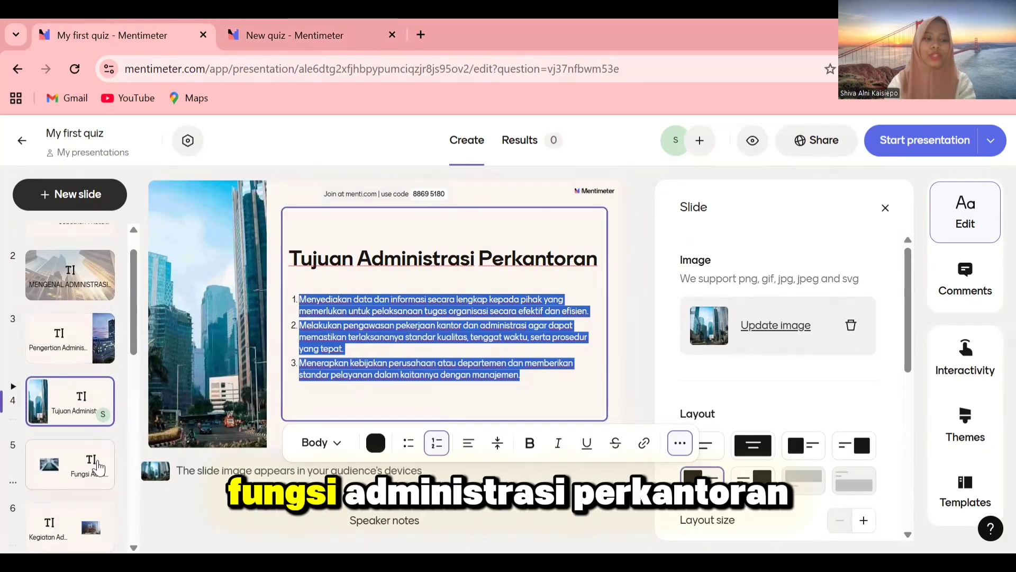
pyautogui.click(79, 463)
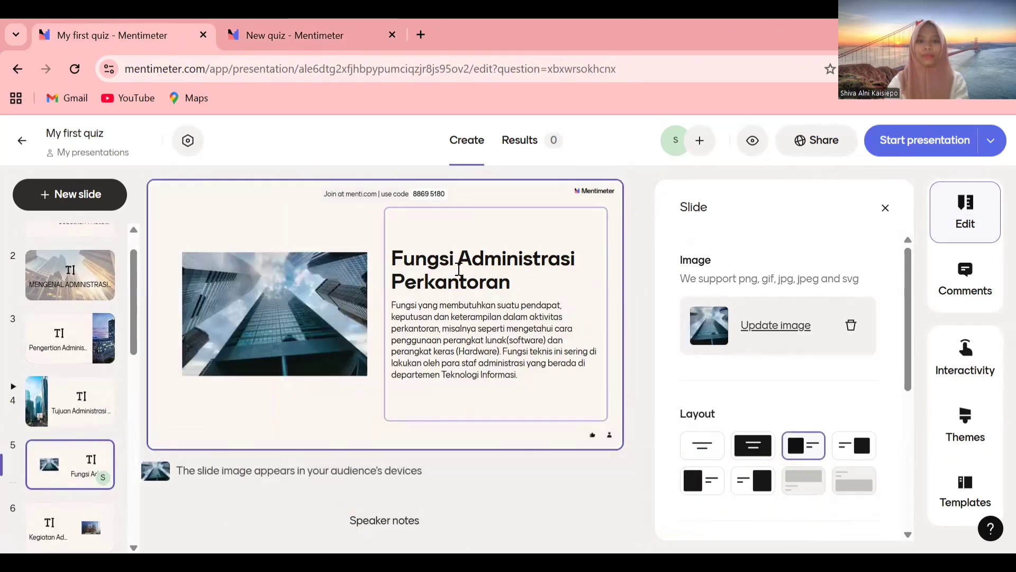
pyautogui.click(459, 269)
pyautogui.tripleClick(459, 269)
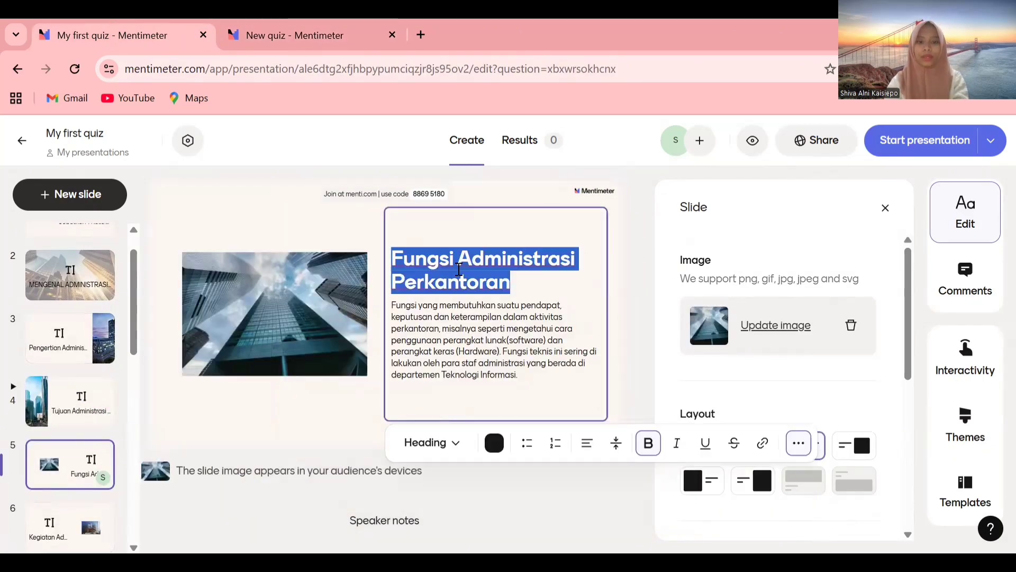
pyautogui.click(341, 29)
pyautogui.click(377, 307)
pyautogui.hotkey('ctrl', 'v')
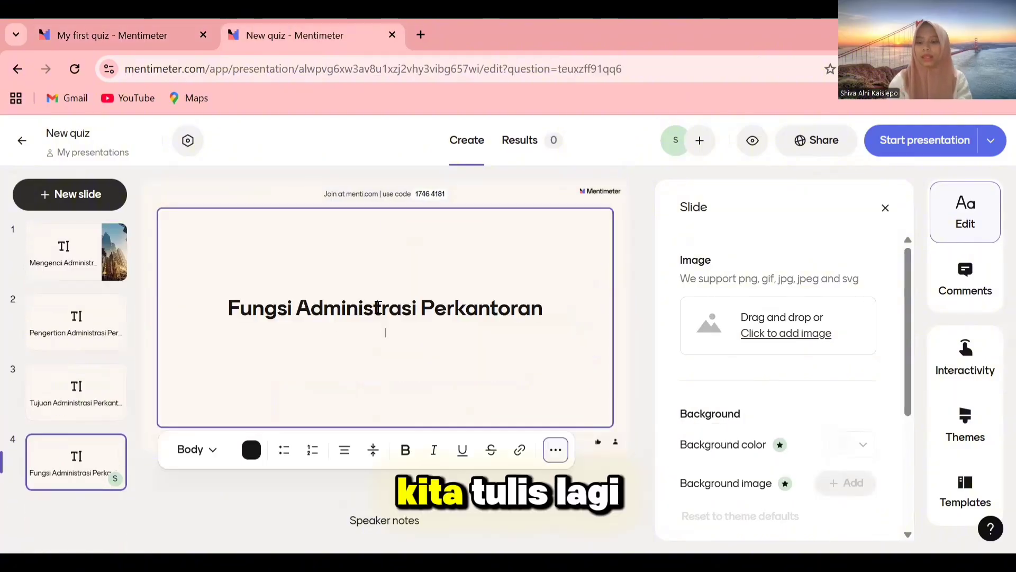
# - Copy the paragraph on office administration functions from My first quiz and paste it below the heading on slide 4 of New quiz
pyautogui.click(152, 24)
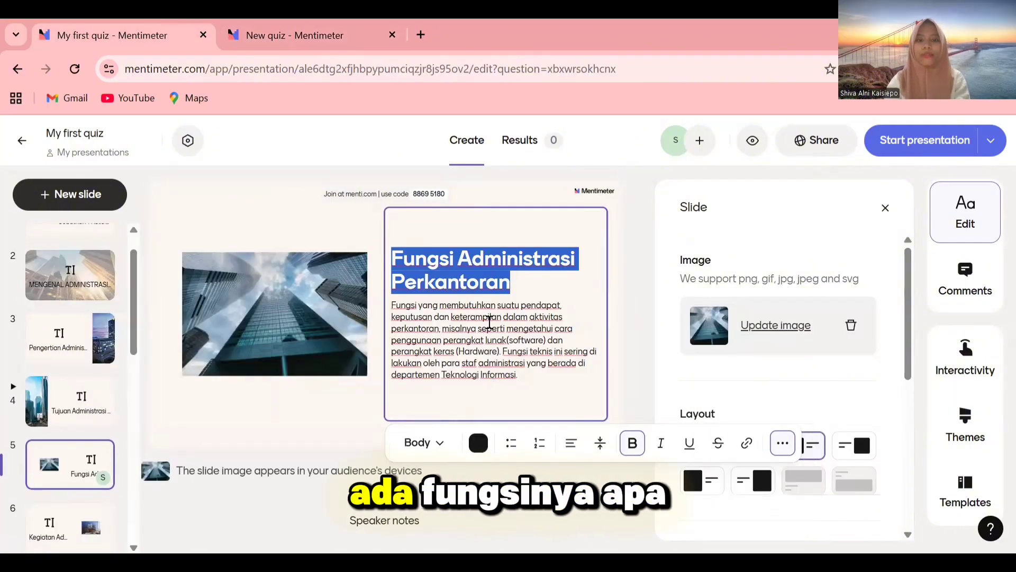
pyautogui.tripleClick(490, 322)
pyautogui.moveTo(349, 24); pyautogui.dragTo(443, 418)
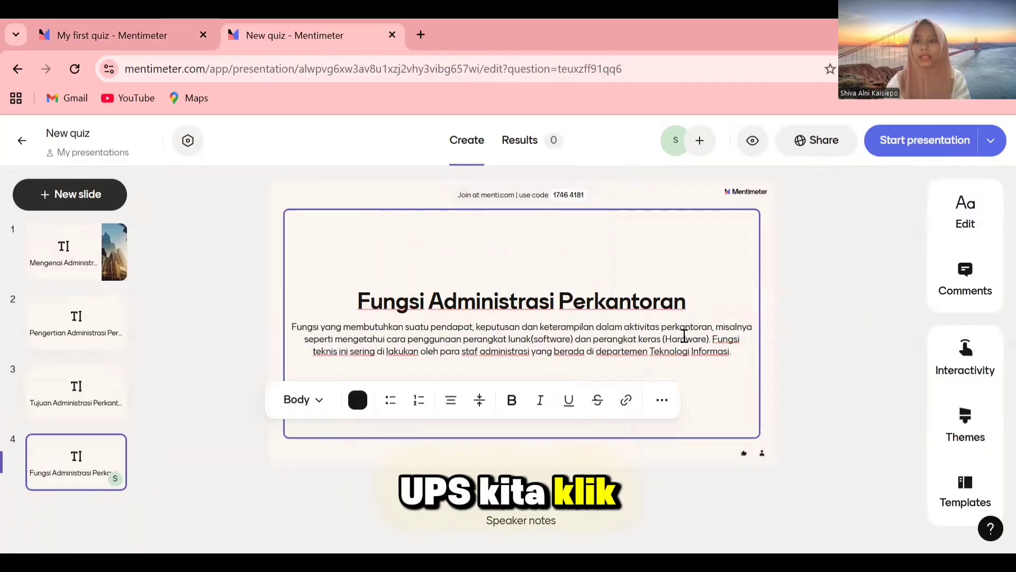
pyautogui.tripleClick(685, 336)
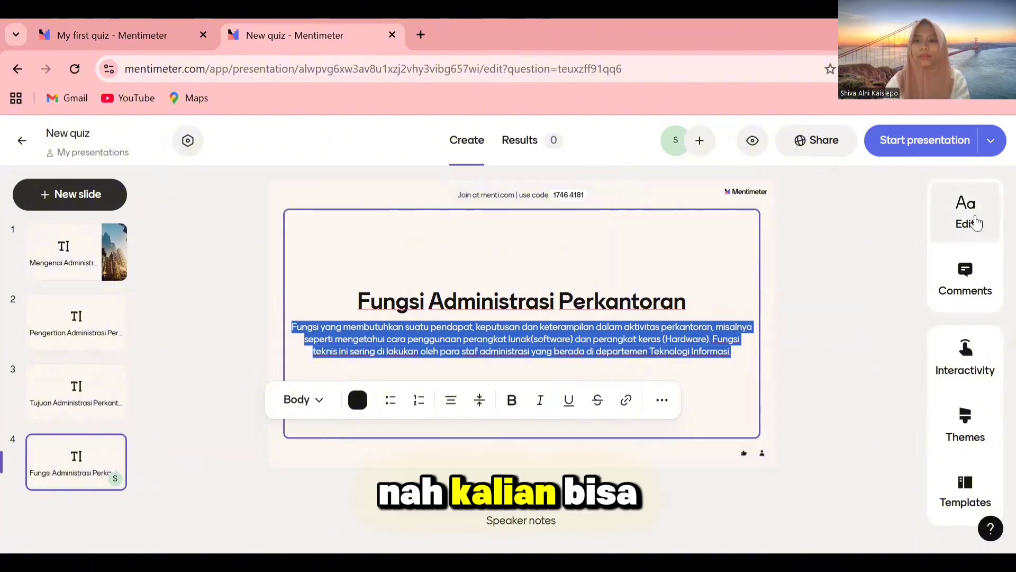
# - Upload 02.7-proyek-gedung-perkantoran-di-jakarta.jpg as slide 4's image and save it with the Free-form crop
pyautogui.click(977, 223)
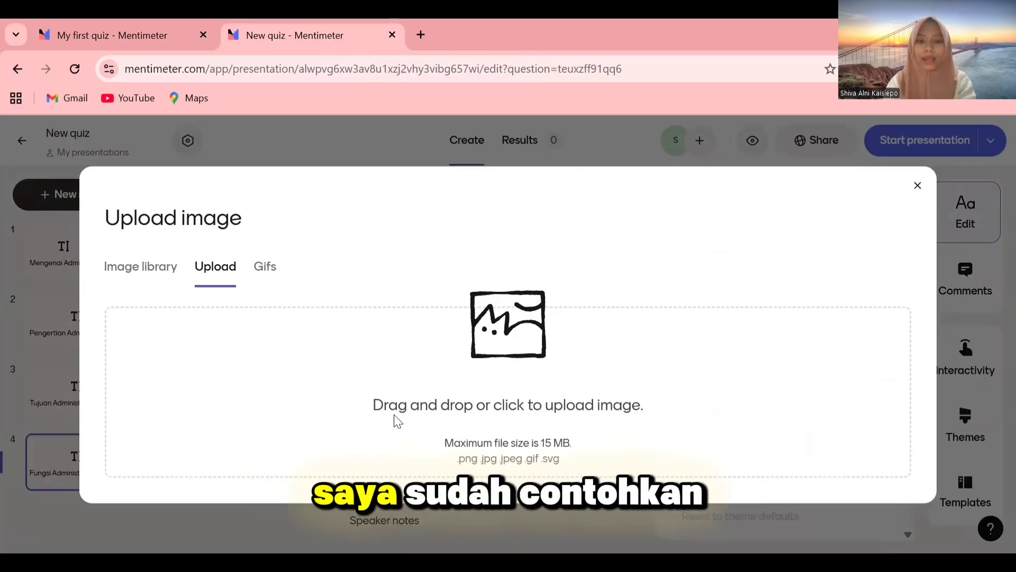
pyautogui.click(395, 421)
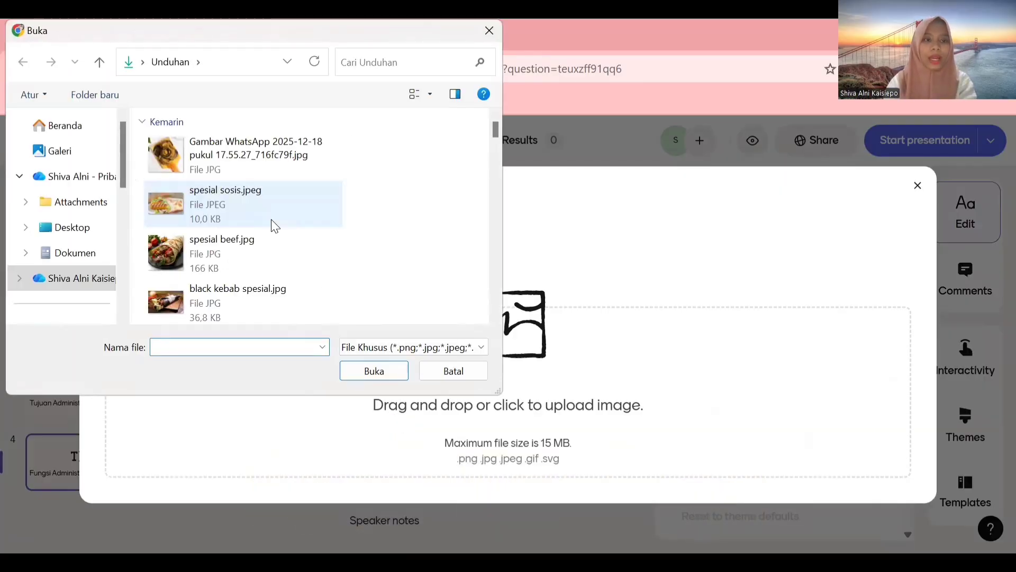
pyautogui.scroll(-15, 274, 226)
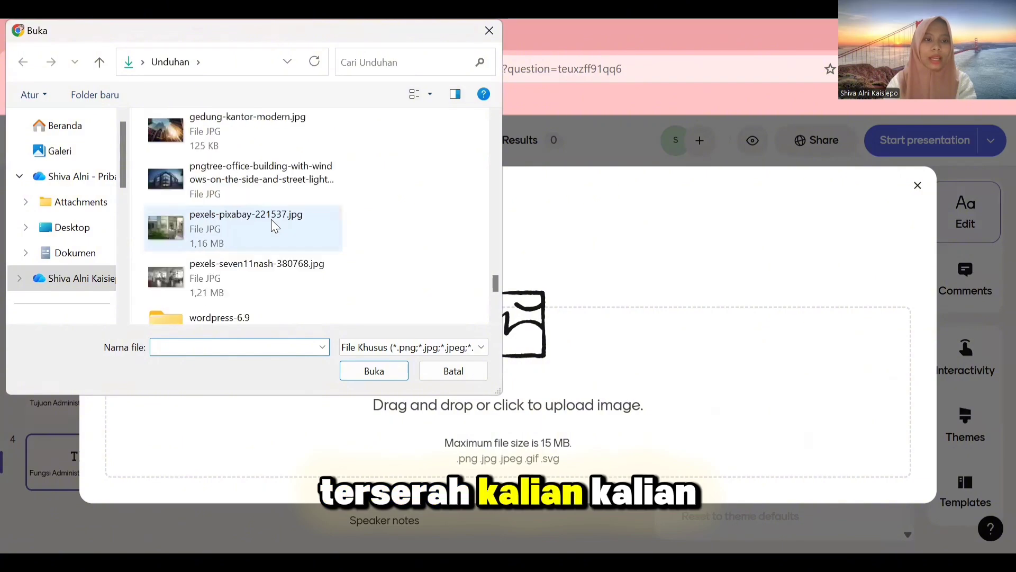
pyautogui.scroll(5, 272, 223)
pyautogui.scroll(-2, 272, 222)
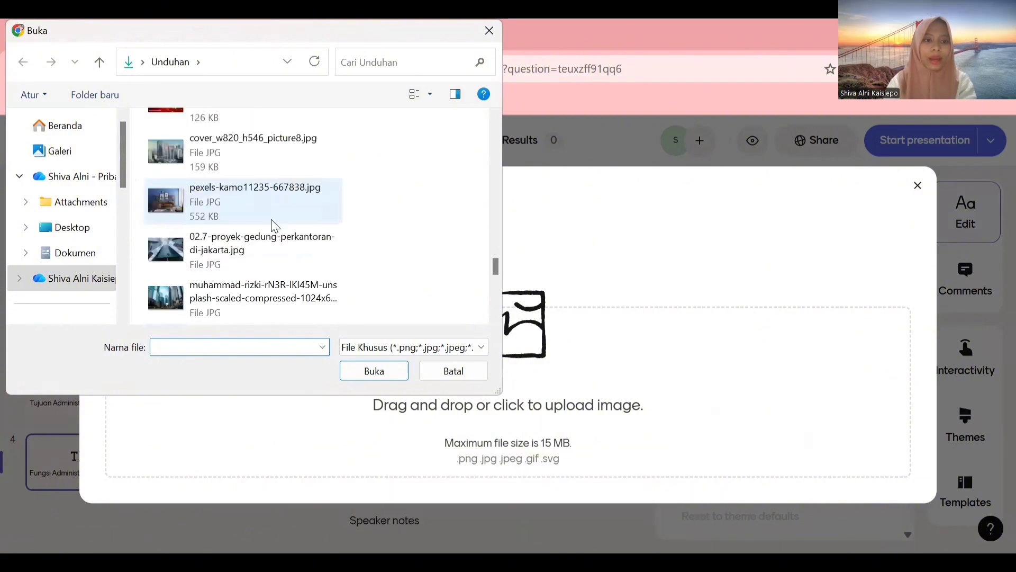
pyautogui.click(262, 268)
pyautogui.click(376, 374)
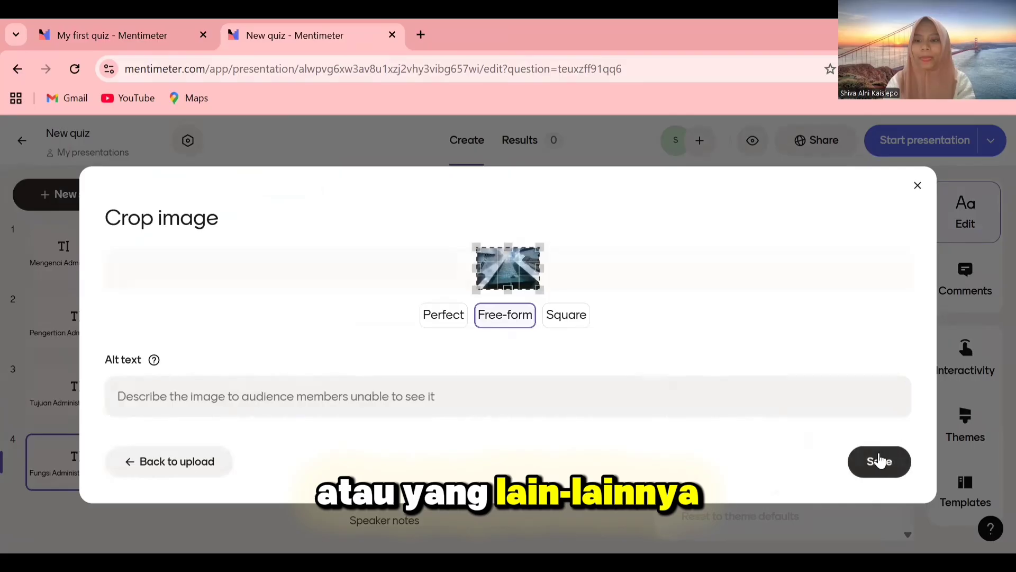
pyautogui.click(880, 461)
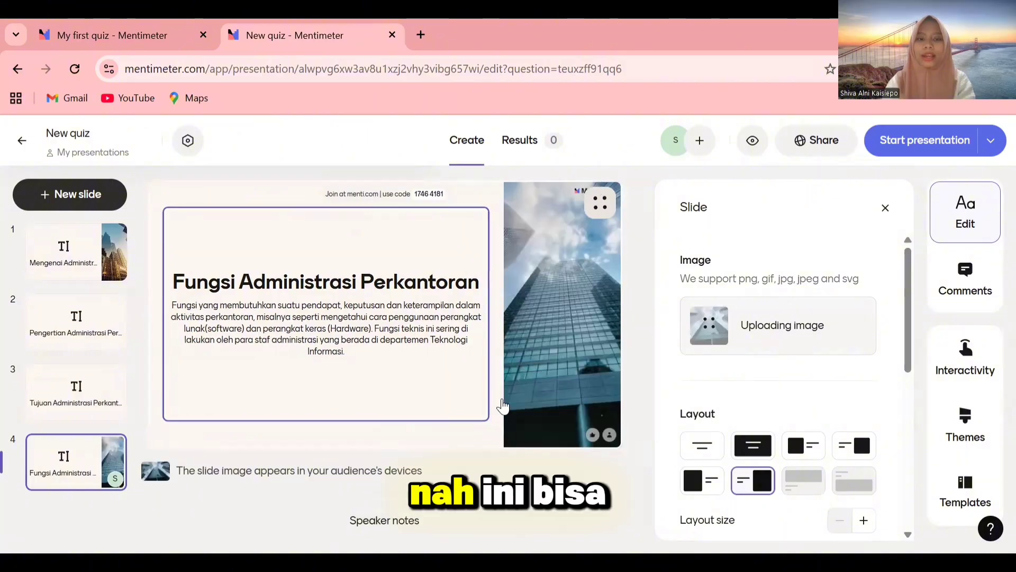
# - Try other image layouts on slide 4, then choose the one with an inset image to the left of the text
pyautogui.click(758, 447)
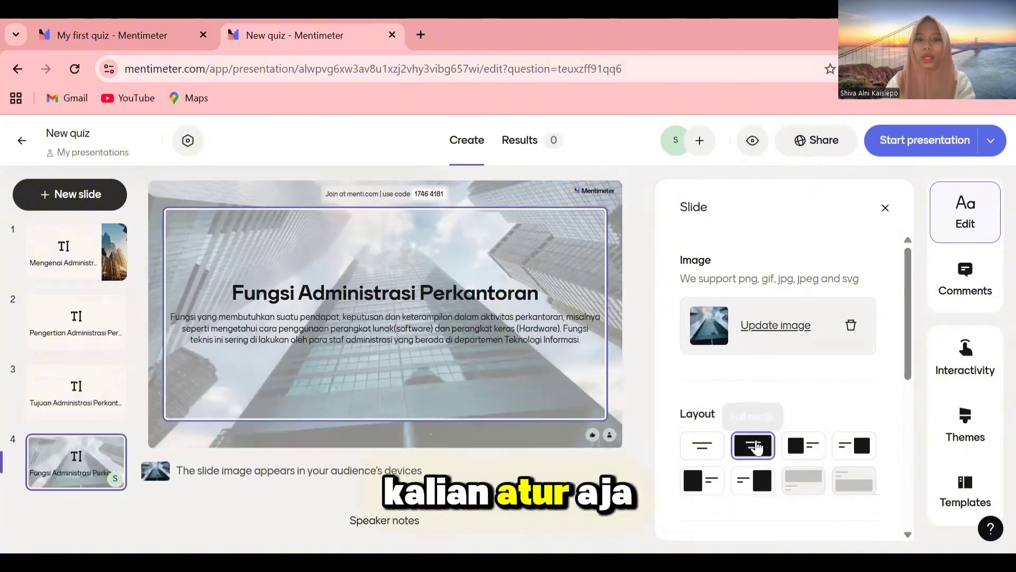
pyautogui.click(853, 445)
pyautogui.click(823, 445)
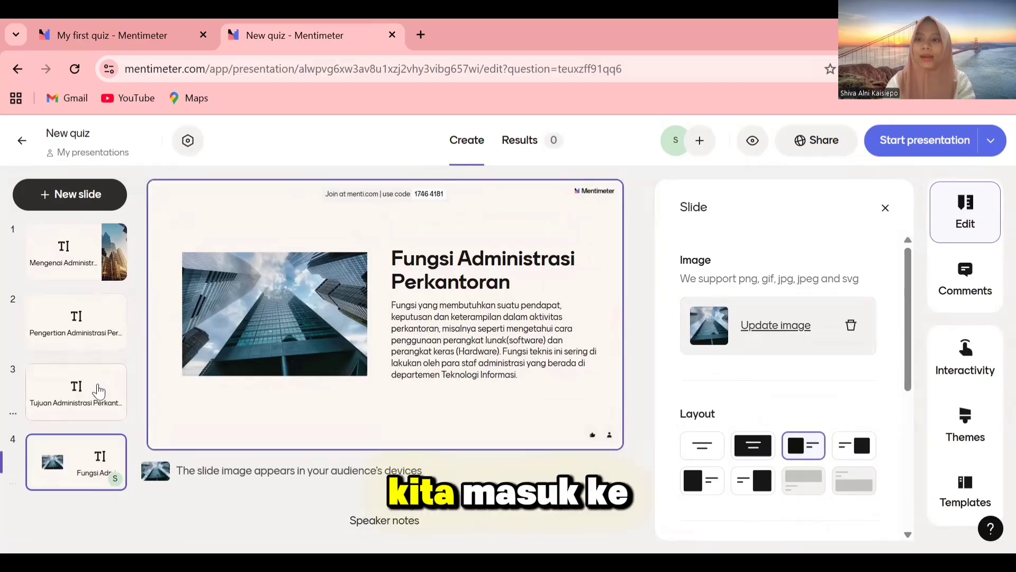
# - Add a Multiple Choice question as slide 5 of New quiz and start editing its question field
pyautogui.click(76, 192)
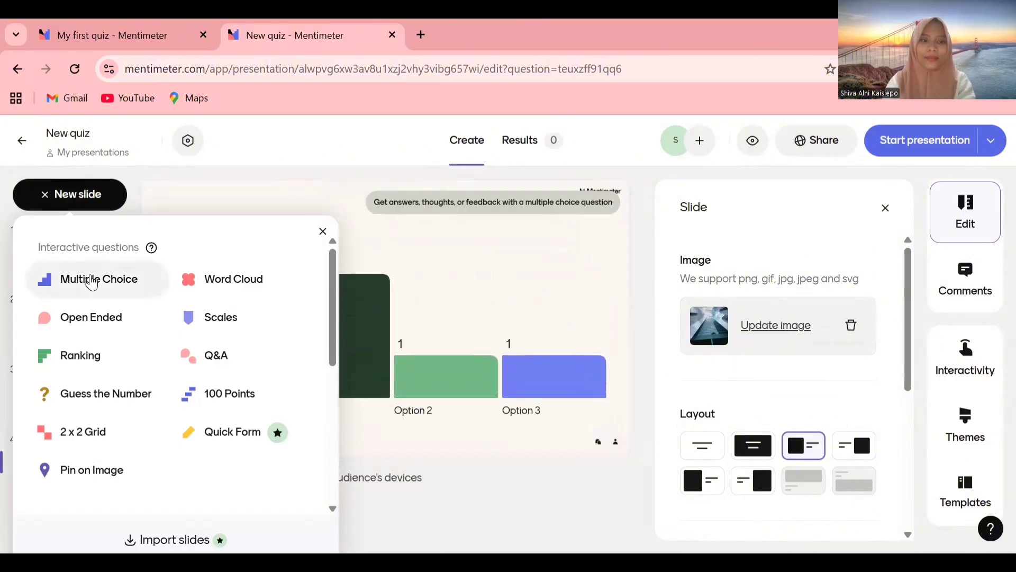
pyautogui.click(90, 274)
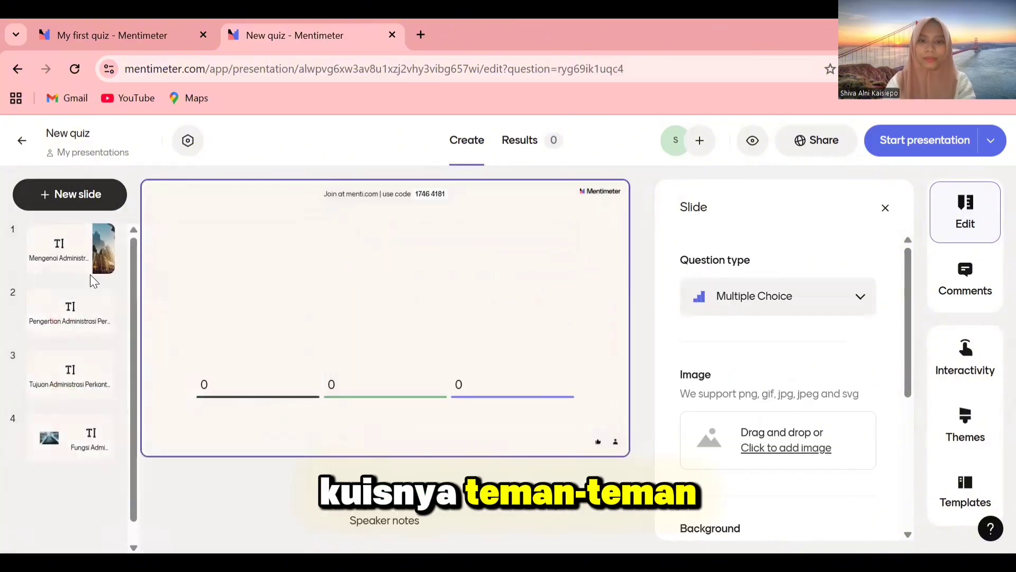
pyautogui.click(275, 221)
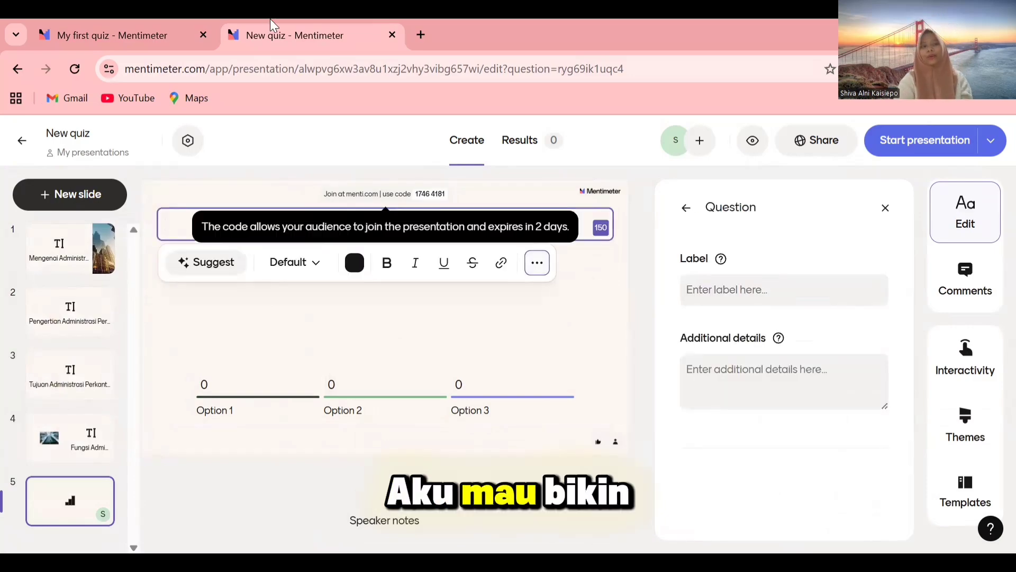
# - Open slide 8 of My first quiz and select its question text "Pengarsipan data bertujuan agar ..."
pyautogui.click(122, 35)
pyautogui.scroll(-3, 76, 398)
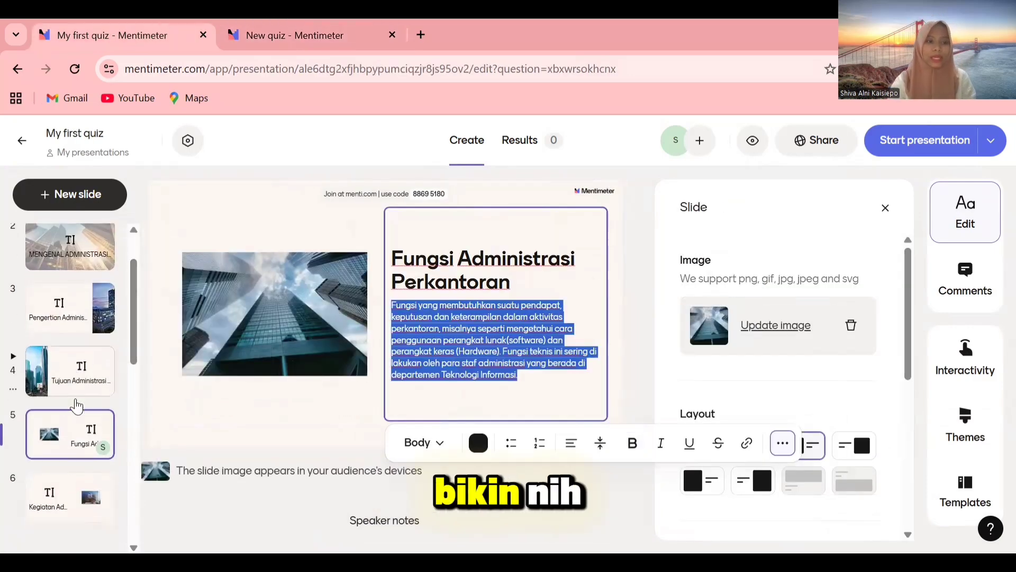
pyautogui.scroll(-3, 75, 398)
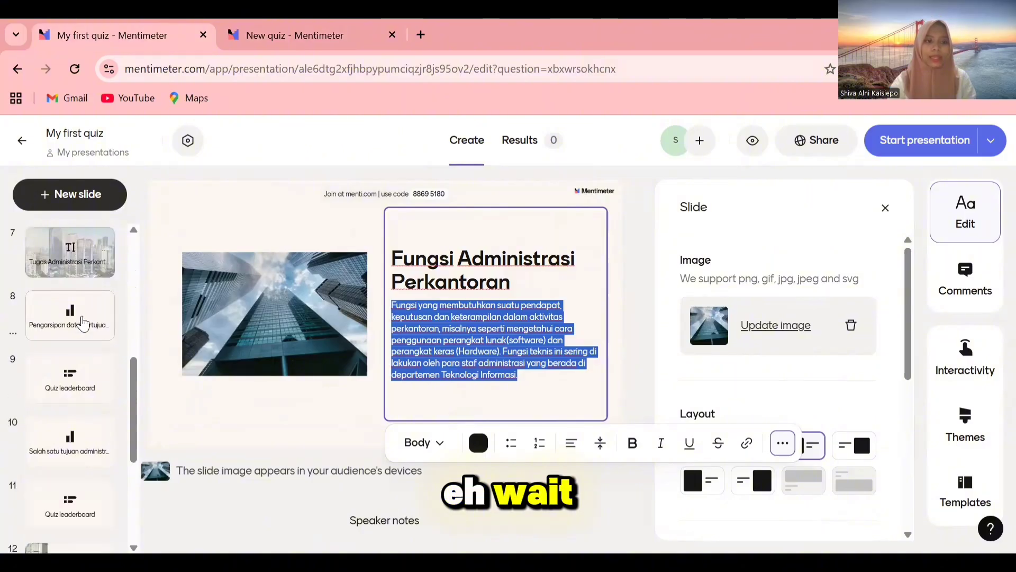
pyautogui.click(82, 323)
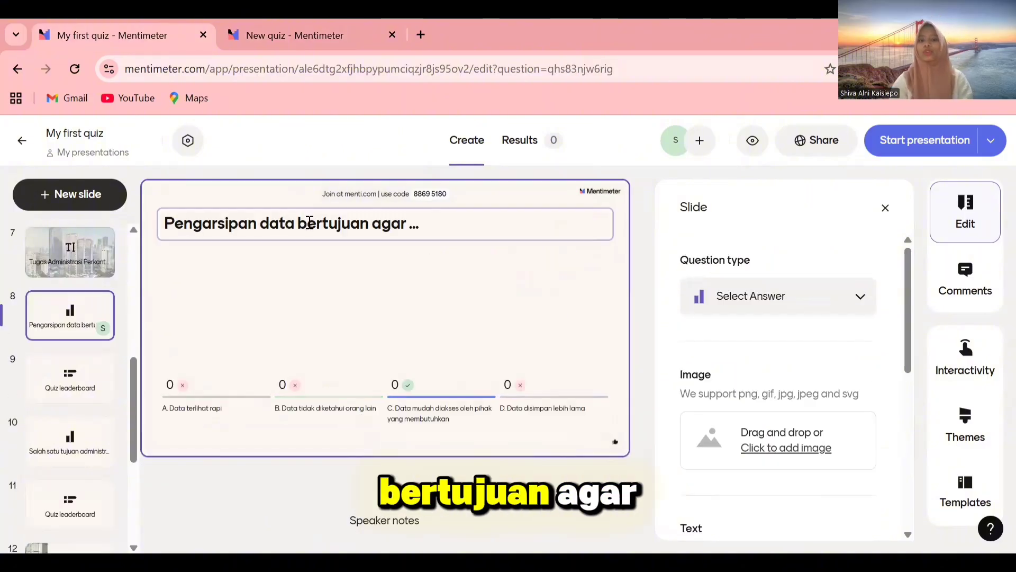
pyautogui.tripleClick(310, 222)
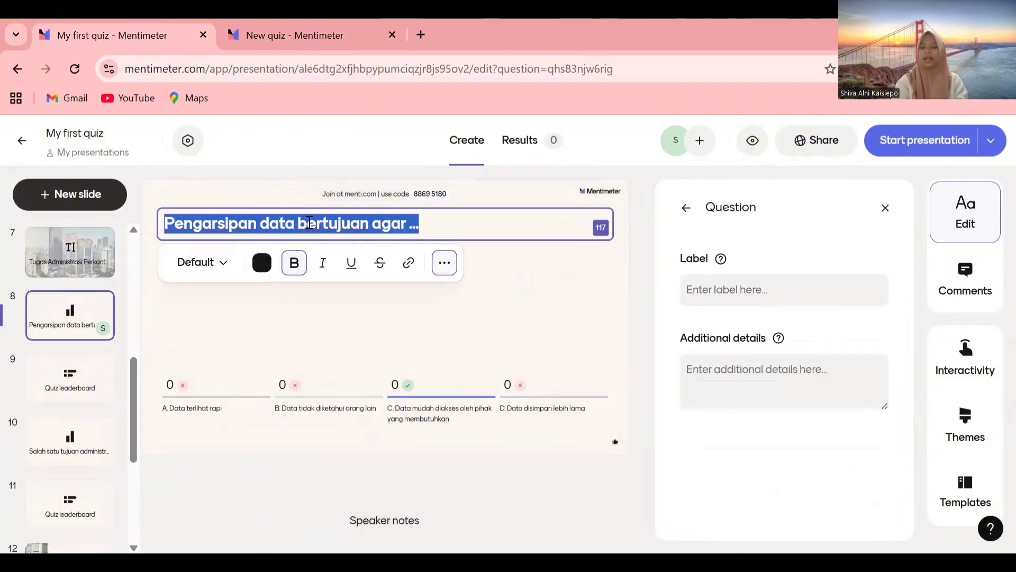
# - Return to New quiz and enter "Pengarsipan data bertujuan agar..." as the question of Multiple Choice slide 5
pyautogui.click(292, 24)
pyautogui.click(254, 346)
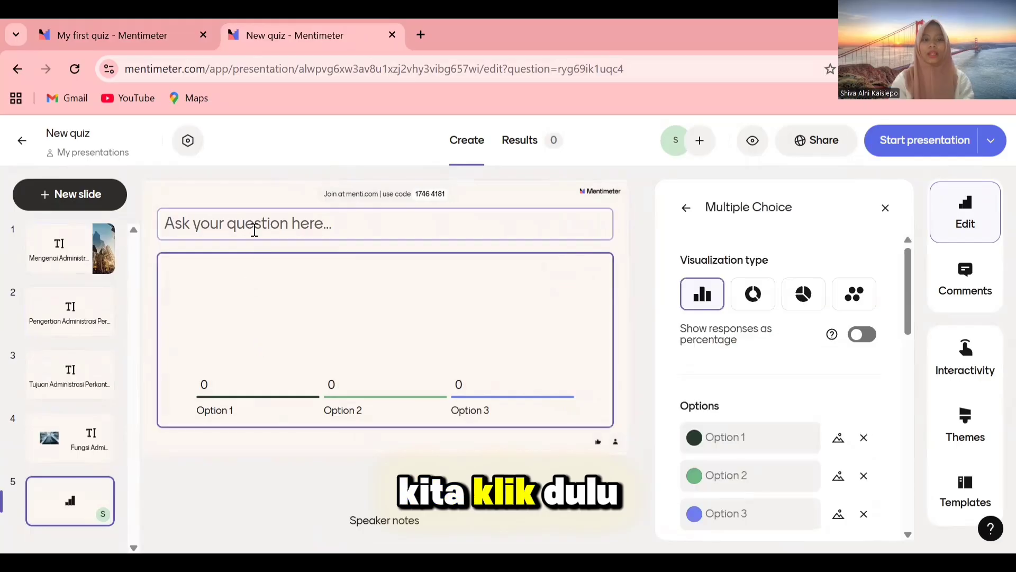
pyautogui.click(254, 230)
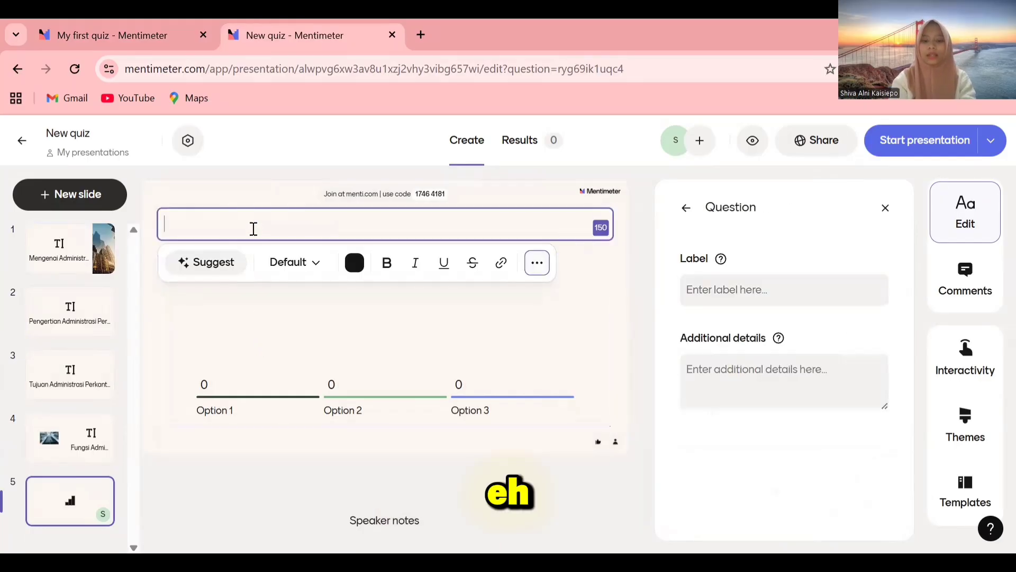
pyautogui.click(118, 20)
pyautogui.click(240, 20)
pyautogui.write('P')
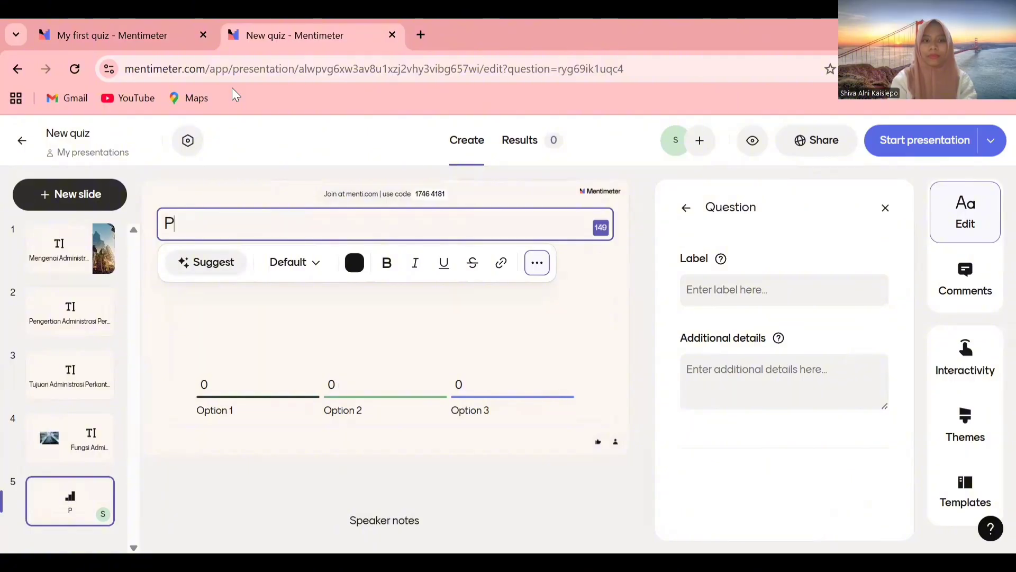
pyautogui.write('engars')
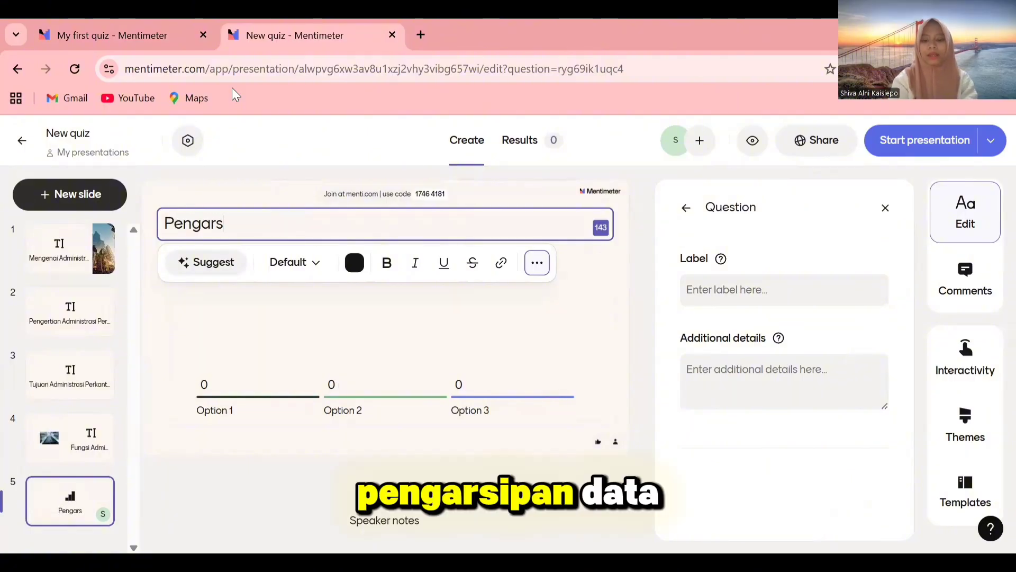
pyautogui.write('ipan data be')
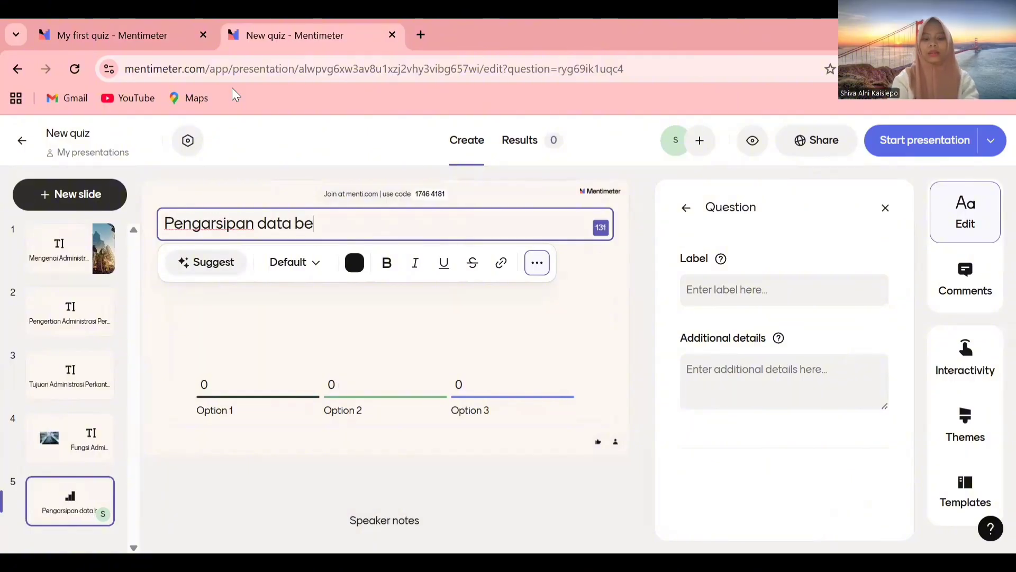
pyautogui.write('rtujuan agar')
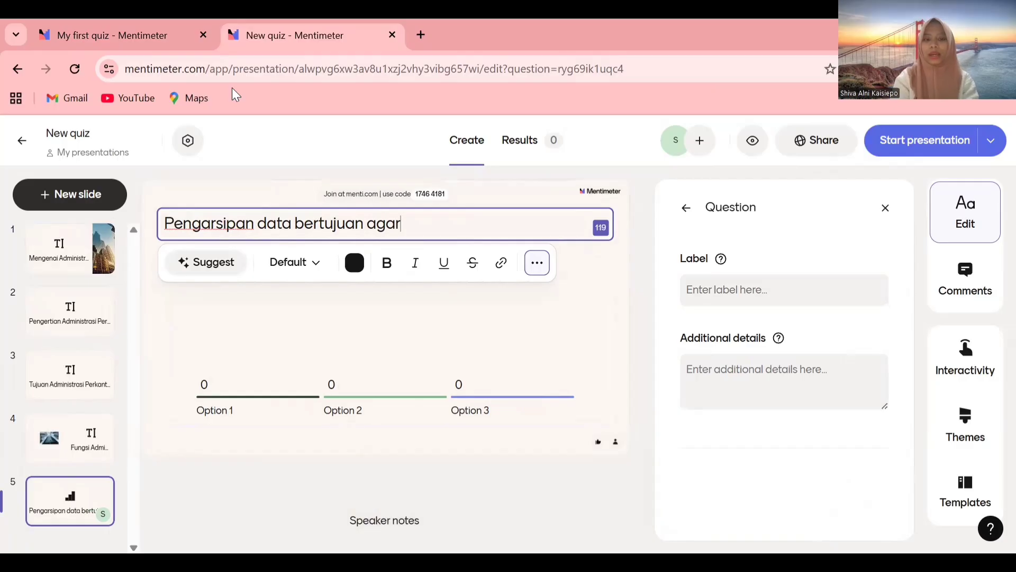
pyautogui.write('...')
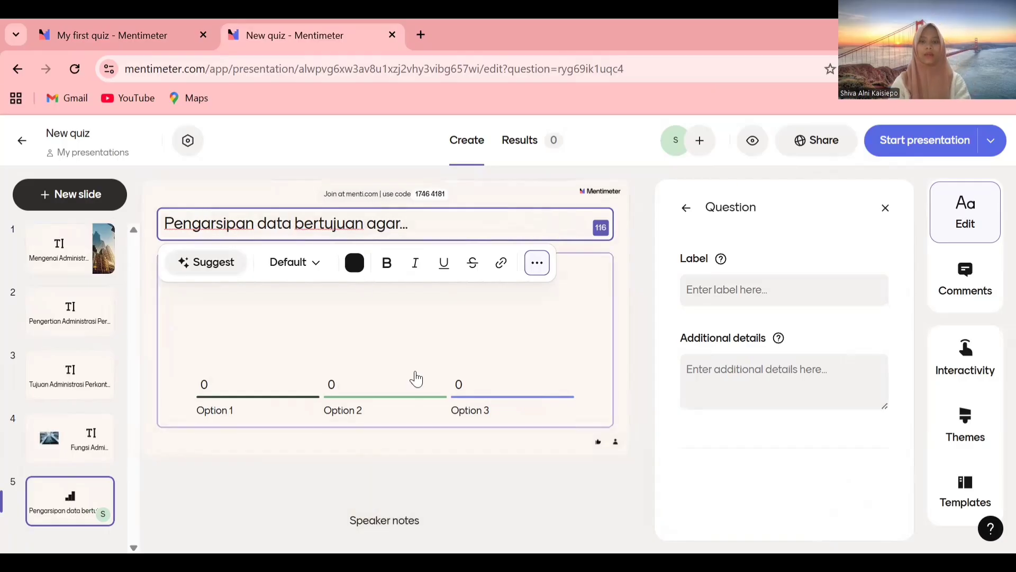
# - Fill slide 5's three answer options with "a", "b" and "c"
pyautogui.click(311, 397)
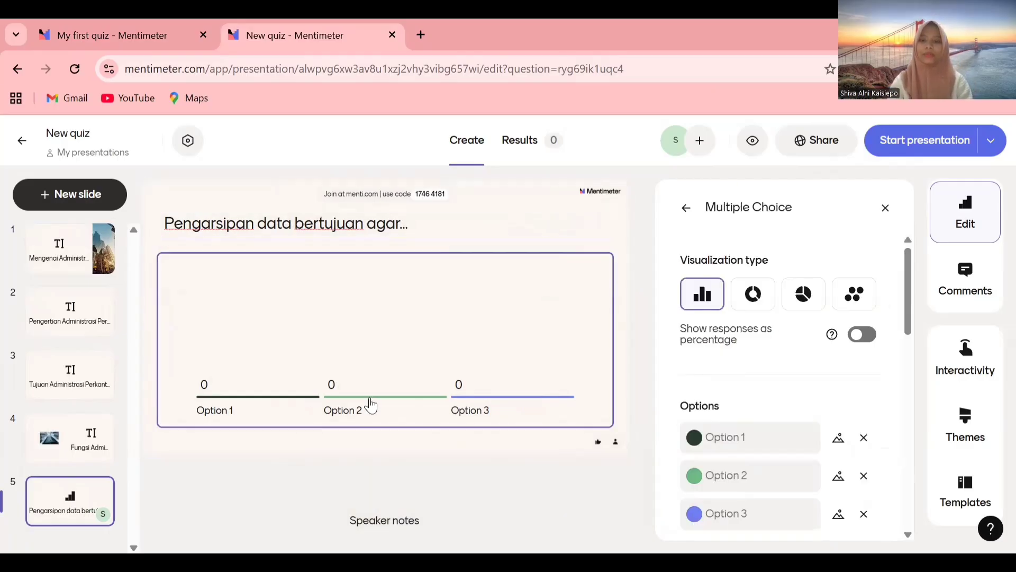
pyautogui.scroll(-3, 764, 432)
pyautogui.scroll(2, 764, 432)
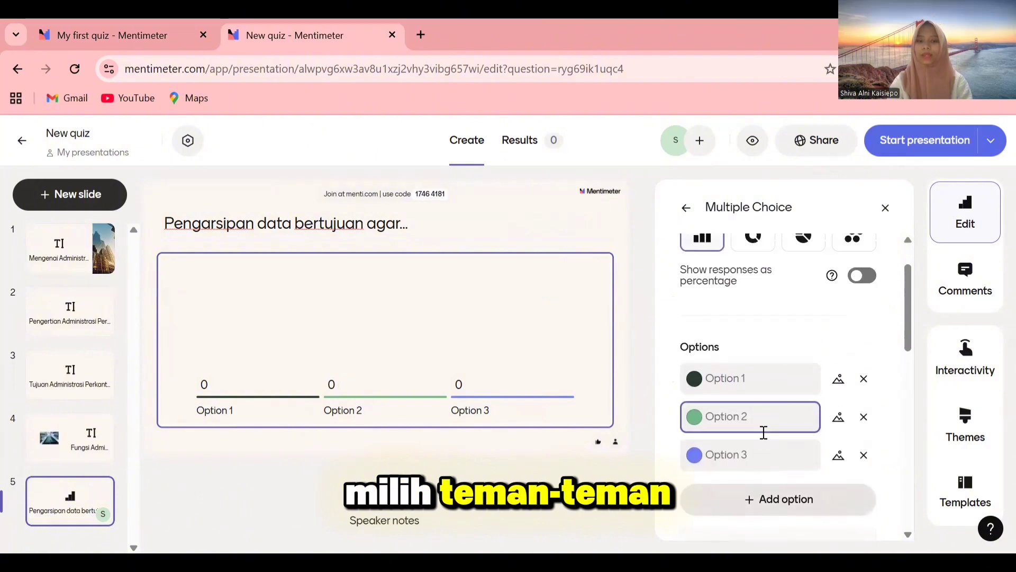
pyautogui.scroll(1, 764, 433)
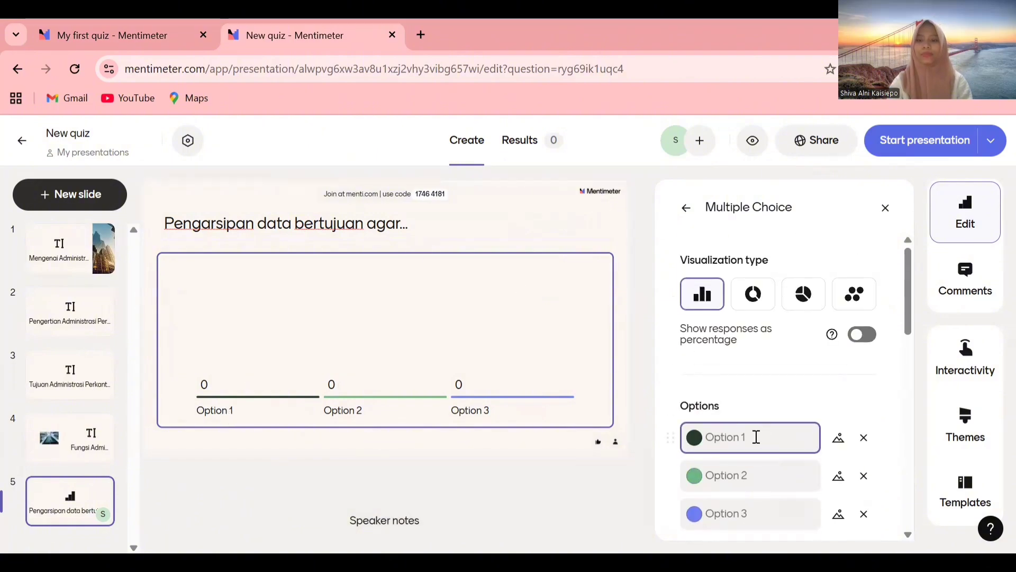
pyautogui.click(756, 437)
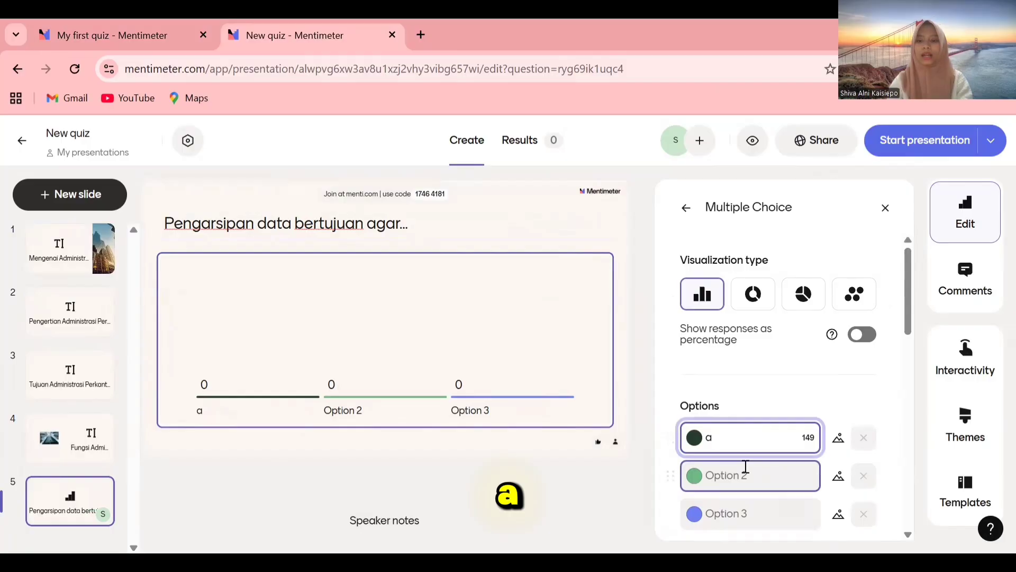
pyautogui.click(746, 466)
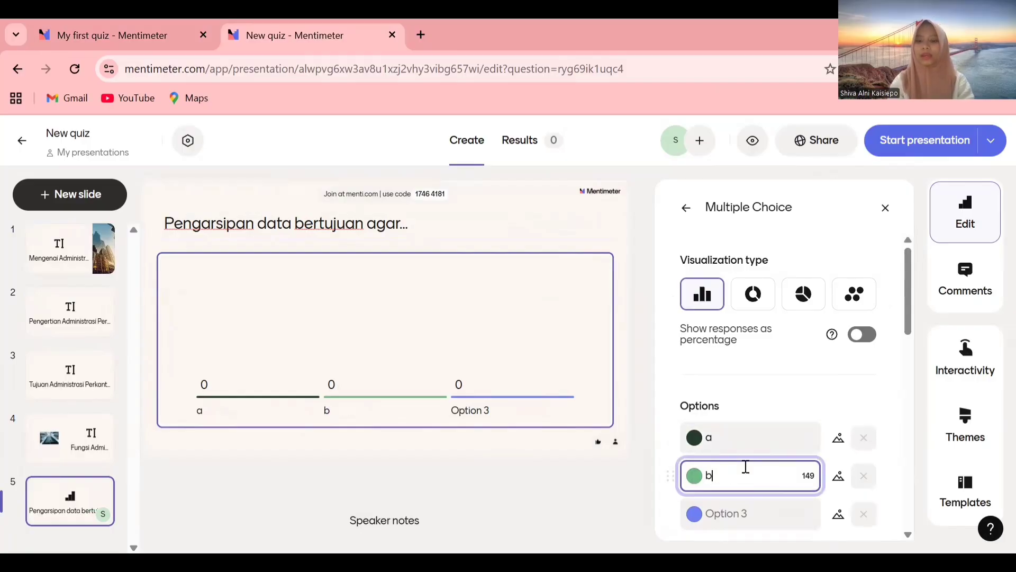
pyautogui.click(740, 512)
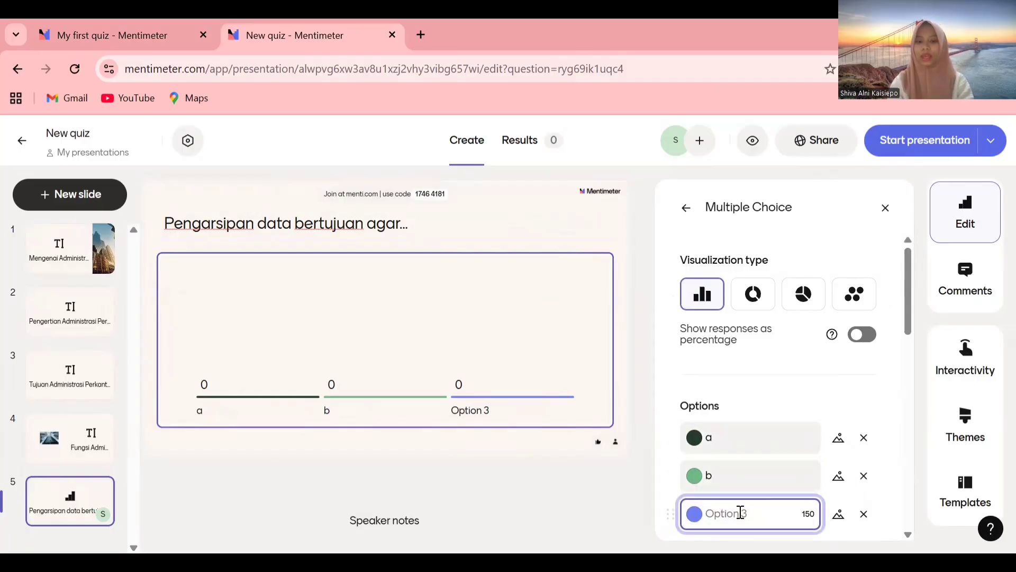
pyautogui.write('c')
pyautogui.click(530, 363)
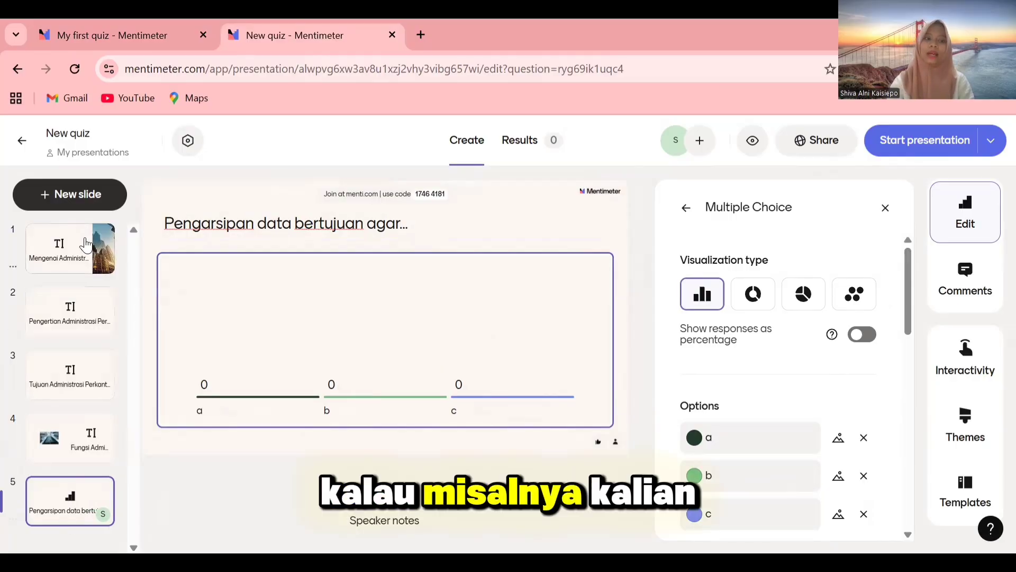
# - Add a Select Answer quiz question as slide 6 and mark Option 1 as its correct answer
pyautogui.click(77, 197)
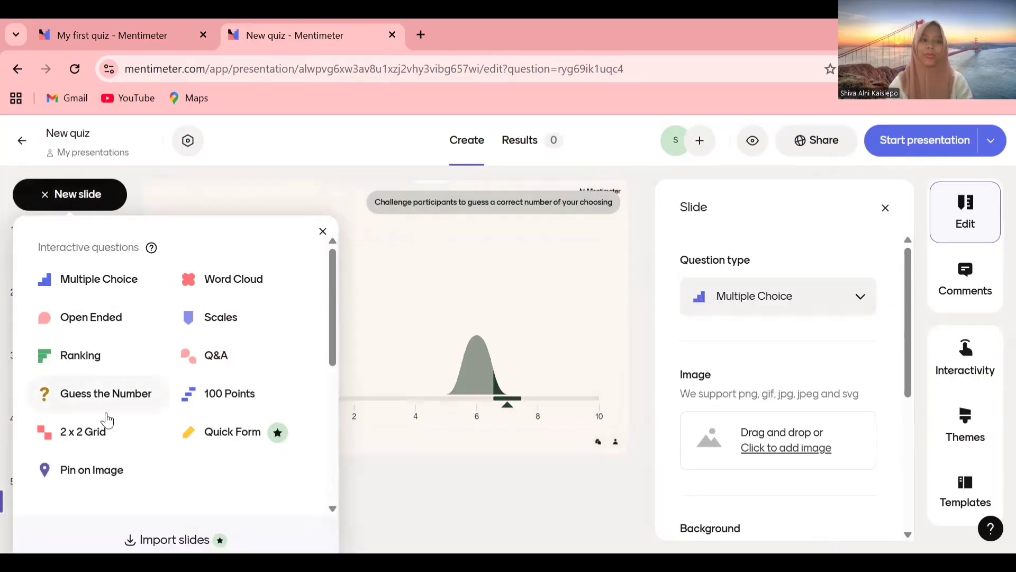
pyautogui.scroll(-3, 106, 381)
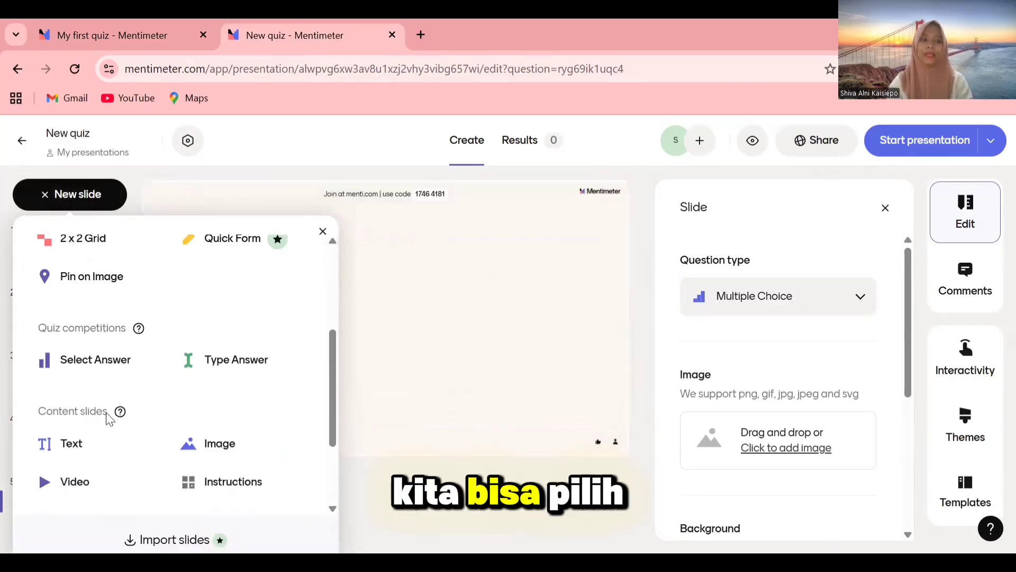
pyautogui.click(115, 354)
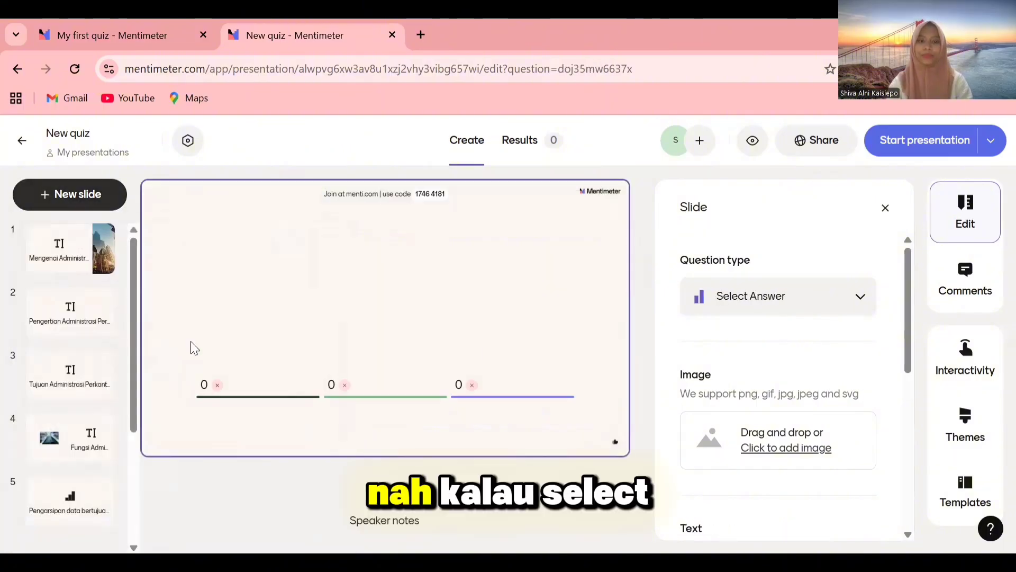
pyautogui.click(556, 385)
pyautogui.click(804, 285)
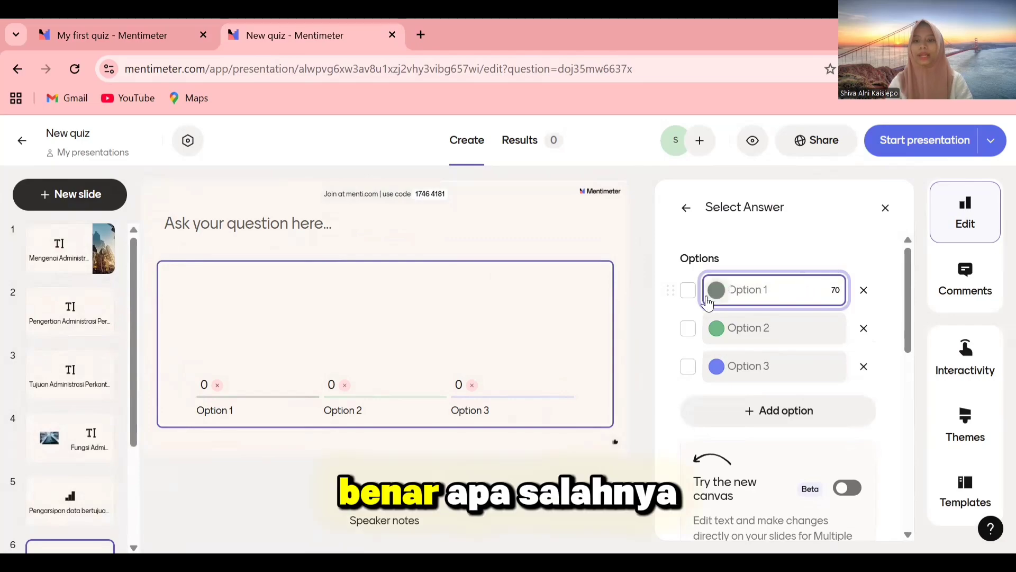
pyautogui.click(688, 290)
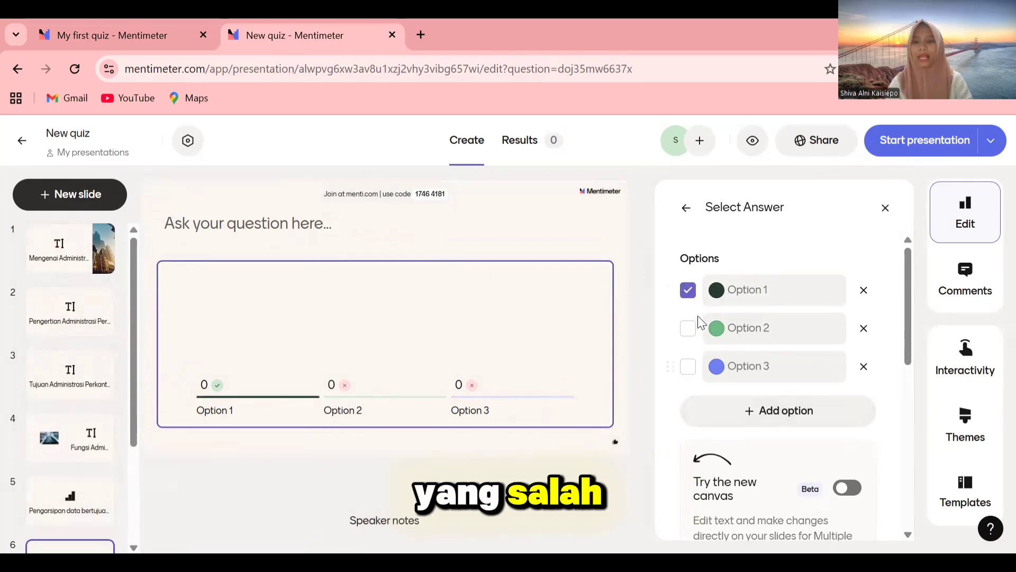
# - Try marking Option 2 and Option 3 as correct answers too, and clear both marks again
pyautogui.click(688, 329)
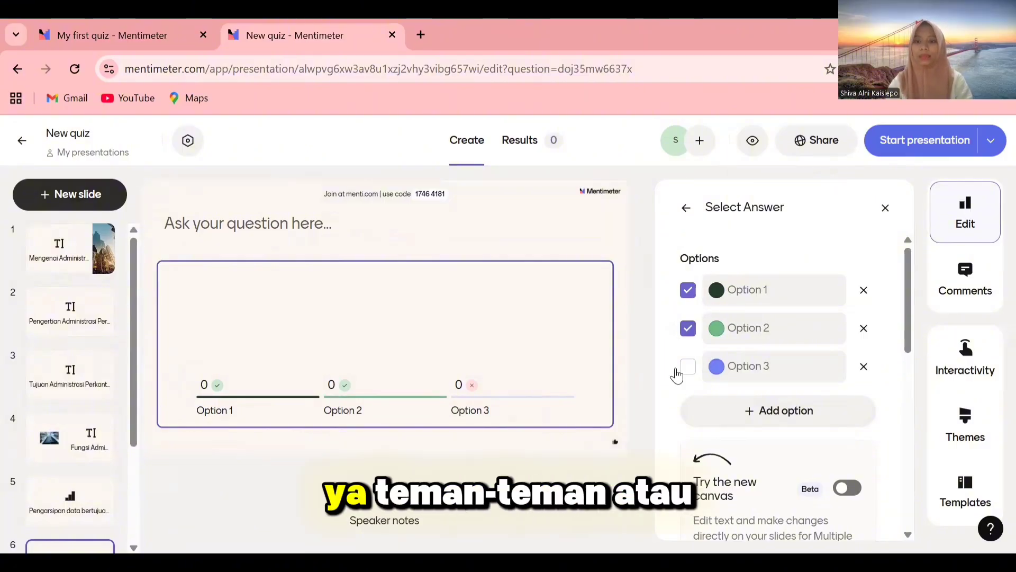
pyautogui.click(689, 373)
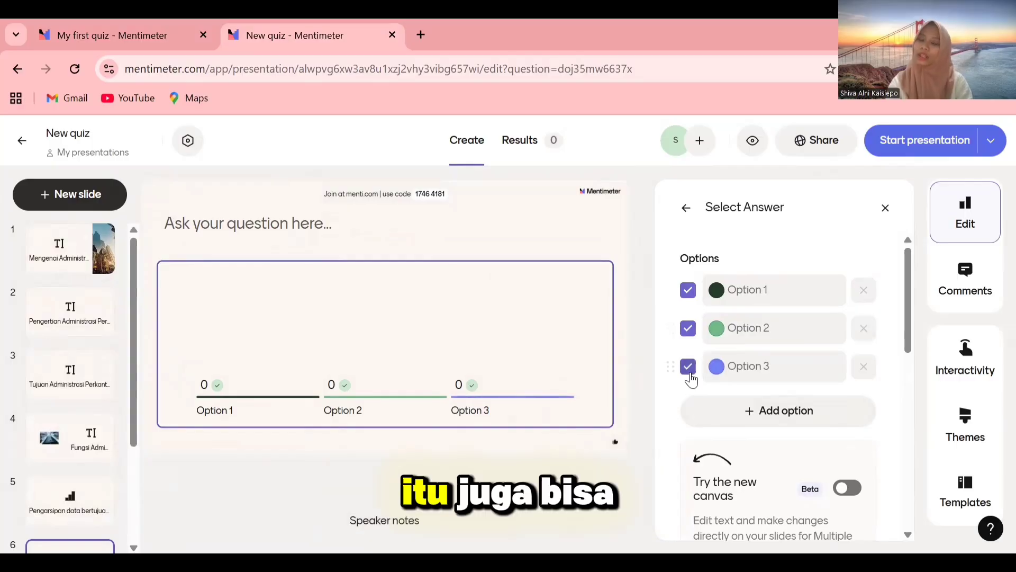
pyautogui.click(688, 368)
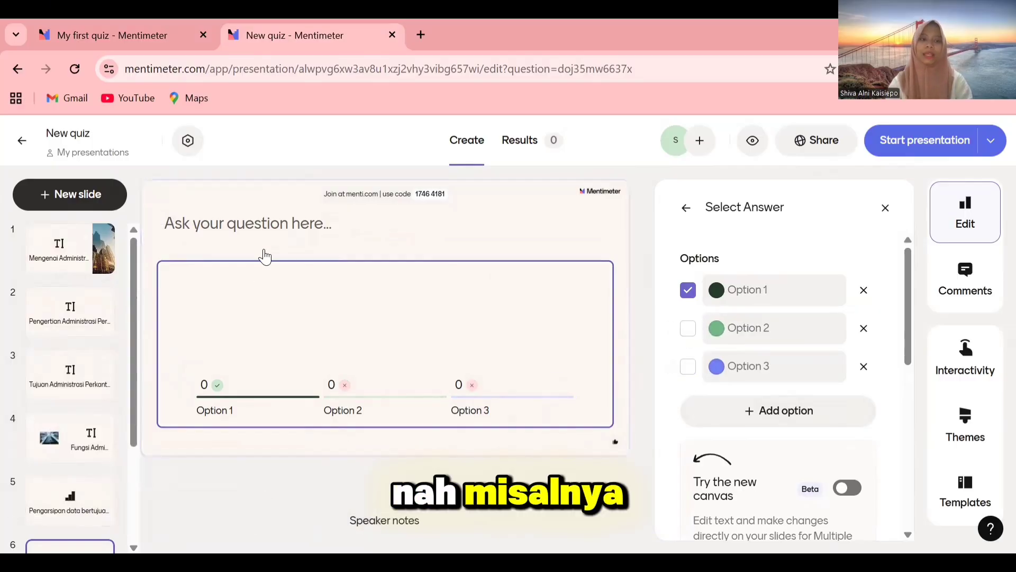
# - Enter "Apa pengertian dari administrasi perkantoran" as slide 6's question
pyautogui.click(266, 225)
pyautogui.write('Apa pengertia')
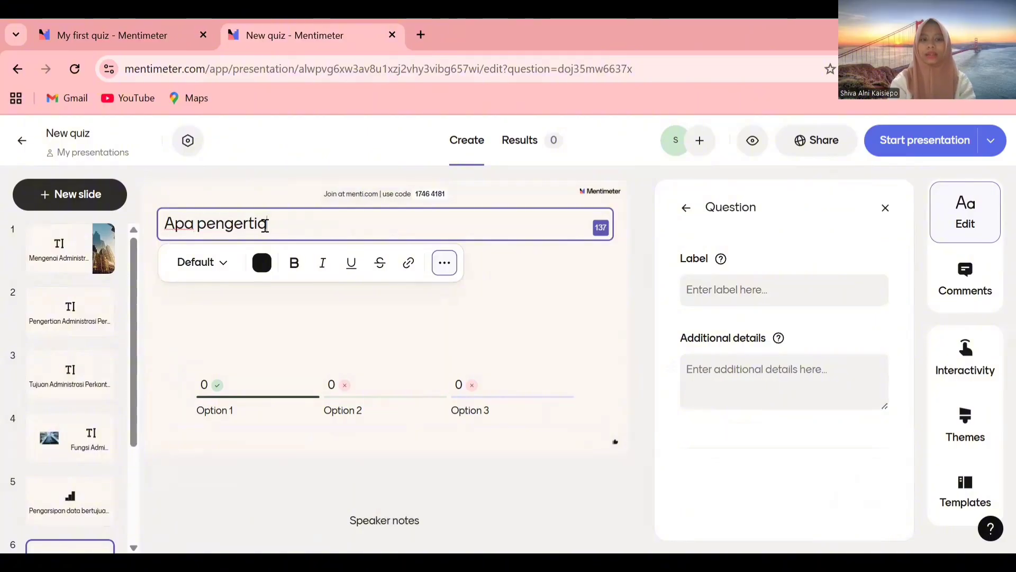
pyautogui.write('n dari adm')
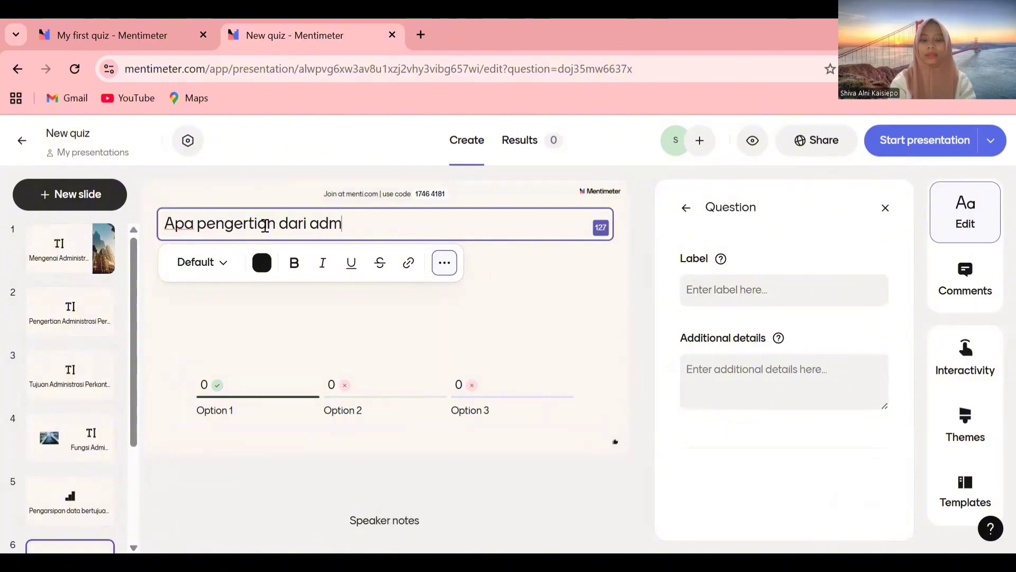
pyautogui.write('inistrasi pe')
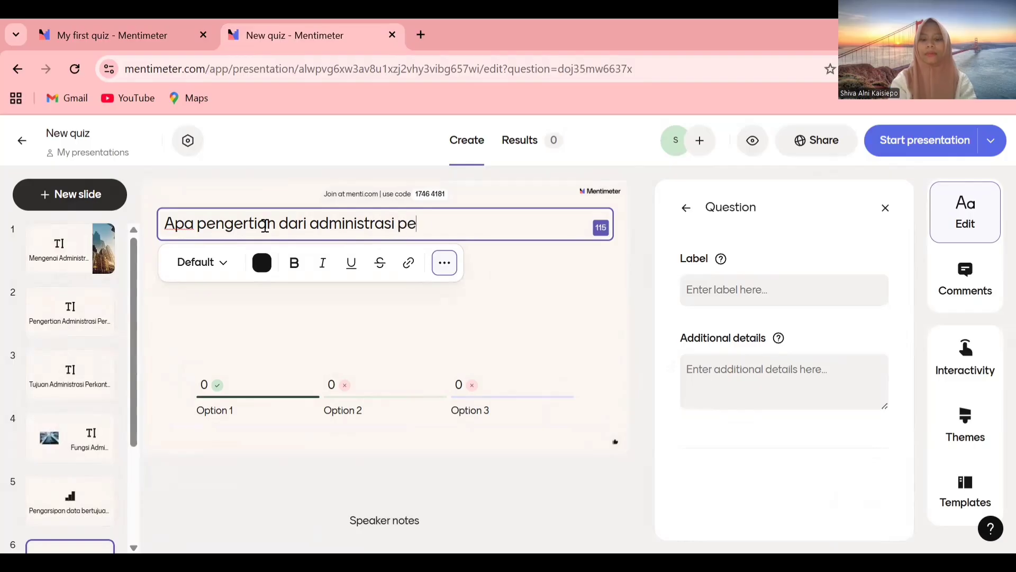
pyautogui.write('rkatn')
pyautogui.press('BackSpace')
pyautogui.press('BackSpace')
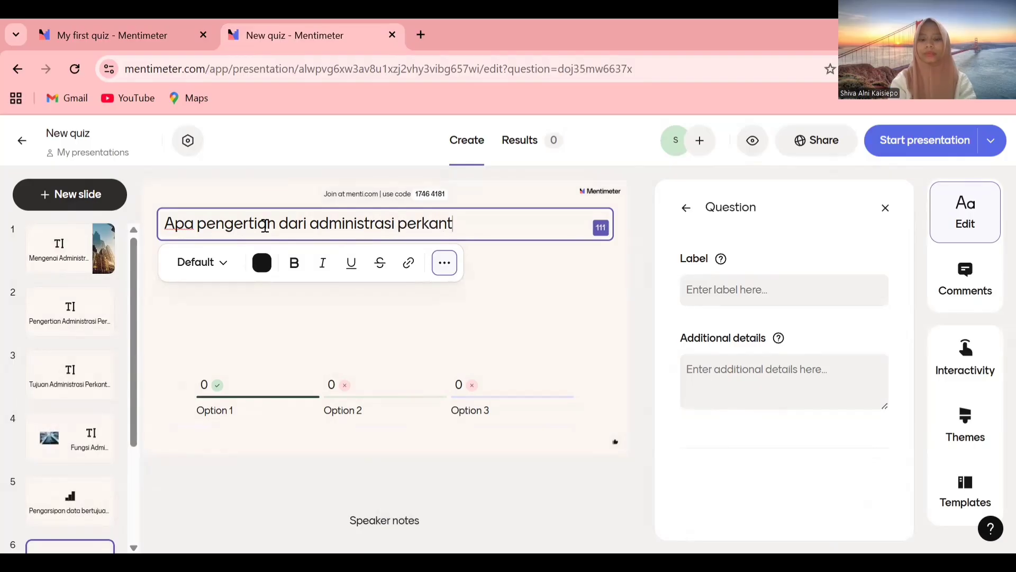
pyautogui.click(422, 406)
# - Enter the placeholder text "chbdcheefefehje" as slide 6's first answer option
pyautogui.click(744, 292)
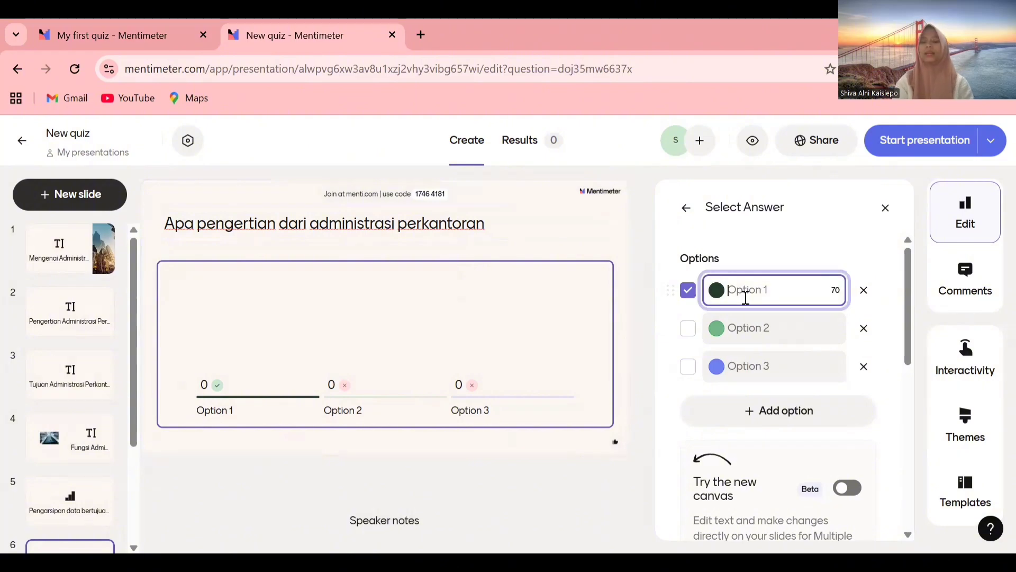
pyautogui.write('chbdcheefefehje')
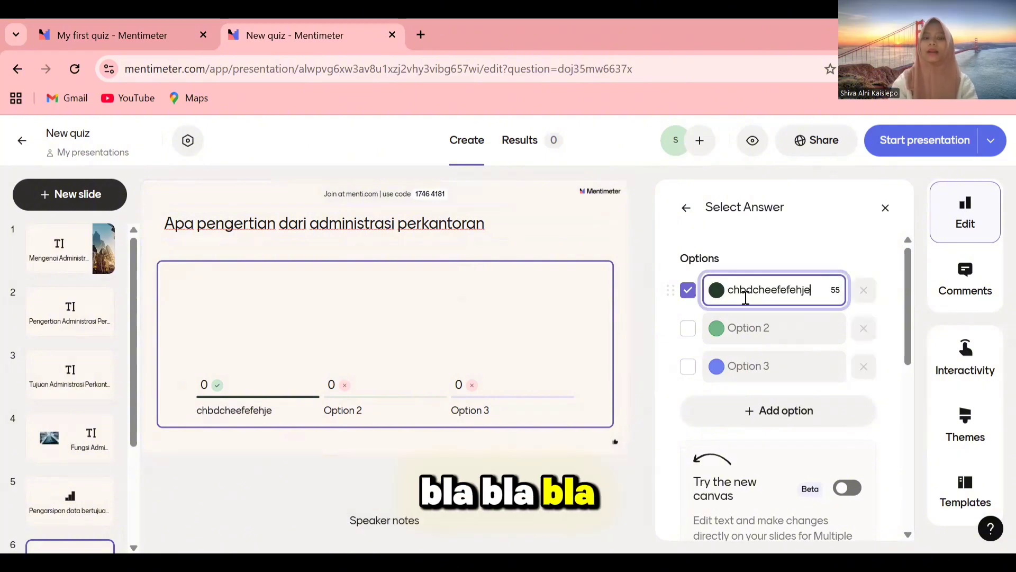
# - Set both the second and third answer options of slide 6 to "opsi salah"
pyautogui.click(805, 313)
pyautogui.write('hd')
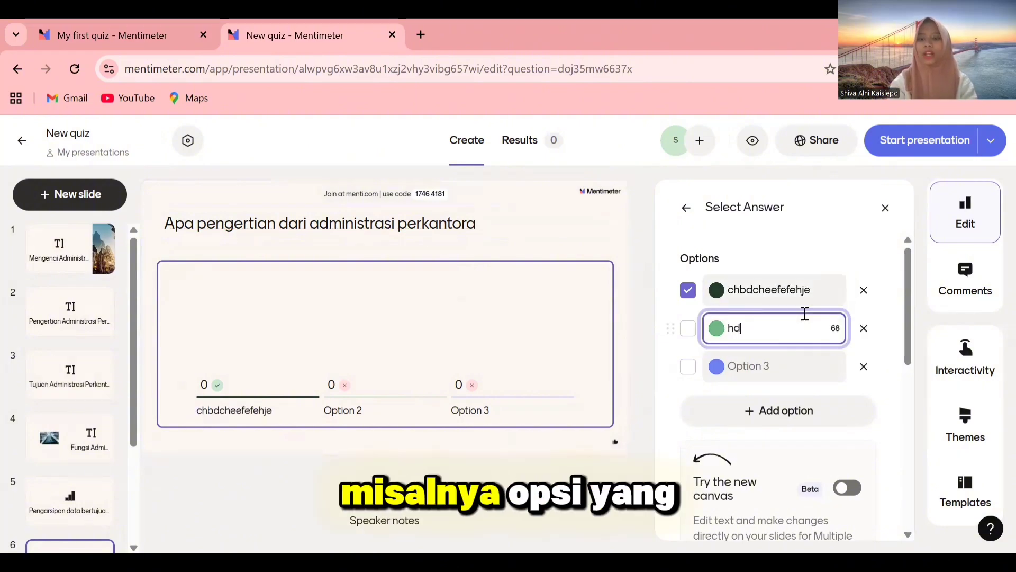
pyautogui.write('bdw')
pyautogui.press('BackSpace')
pyautogui.press('BackSpace')
pyautogui.press('BackSpace')
pyautogui.press('BackSpace')
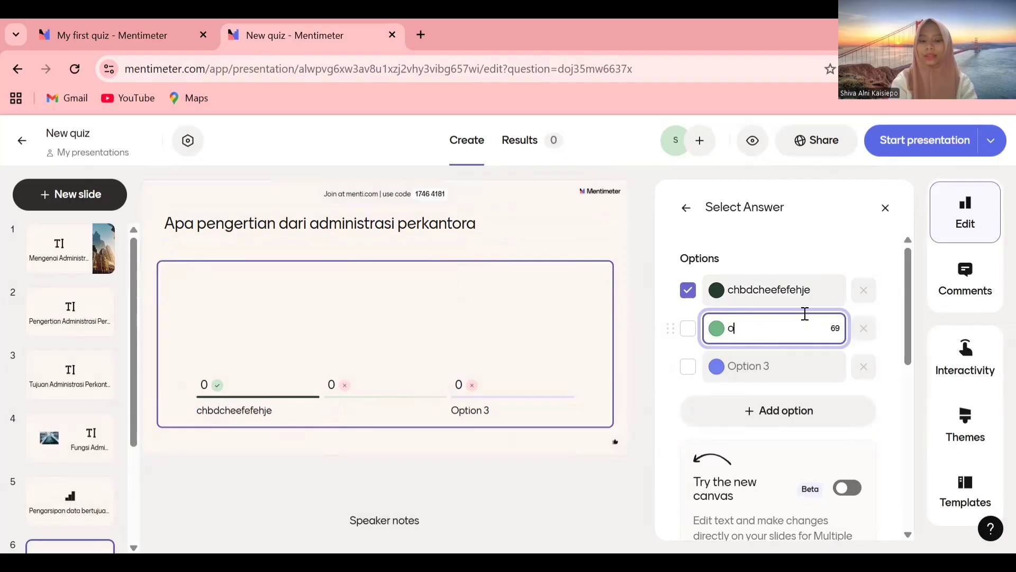
pyautogui.write('opsi salah')
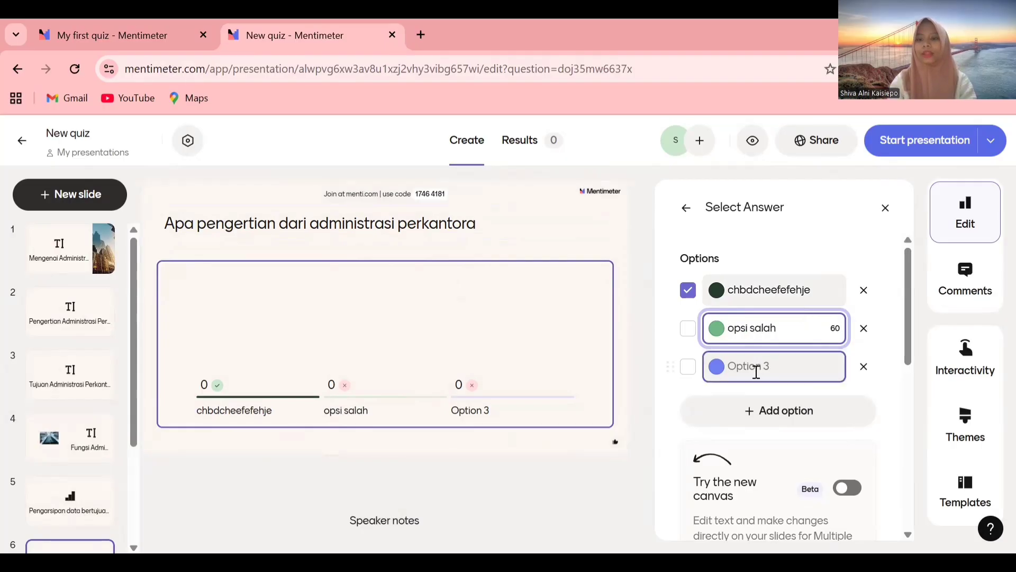
pyautogui.click(756, 371)
pyautogui.write('opsi')
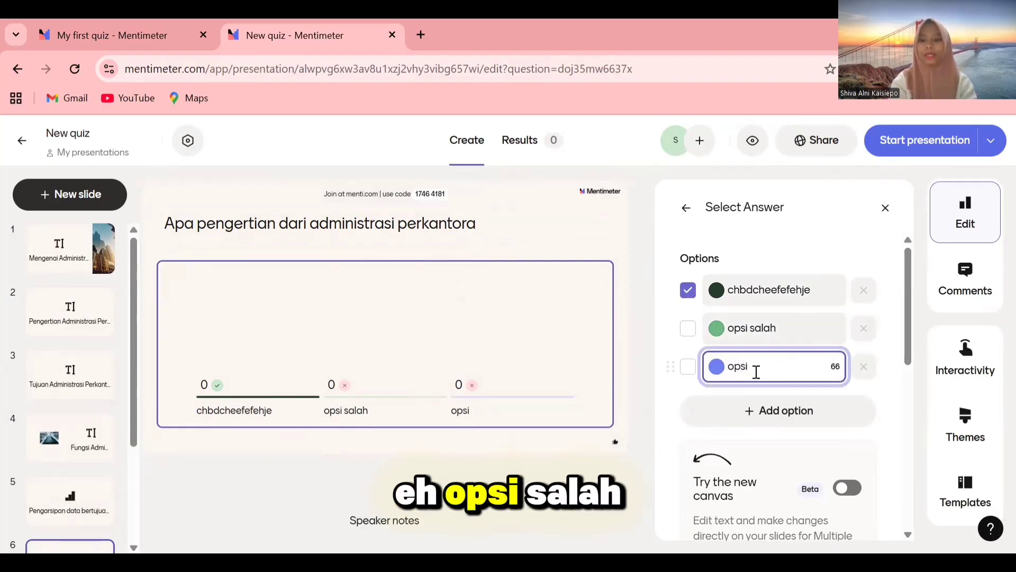
pyautogui.write(' salah')
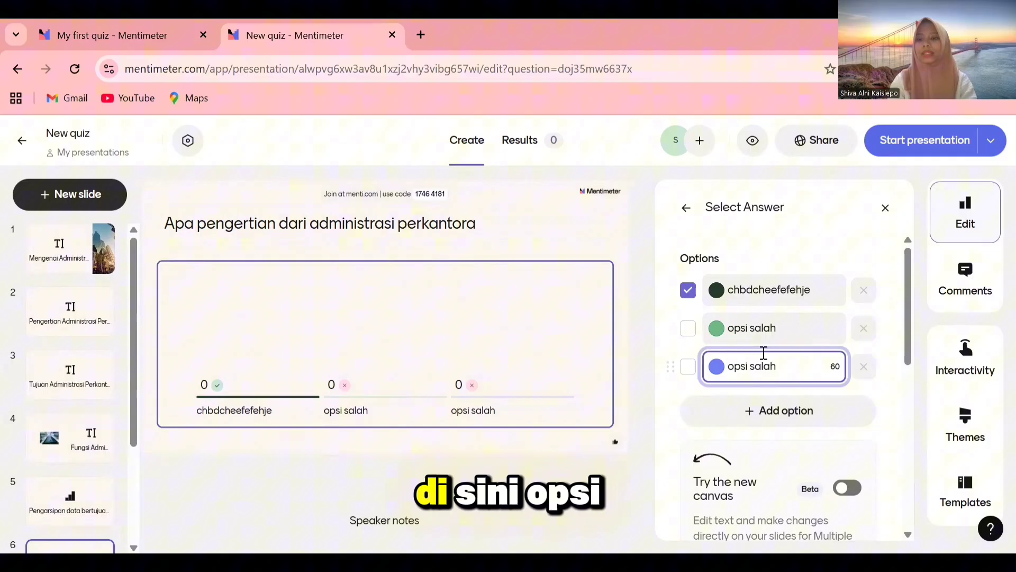
# - Replace the placeholder text of slide 6's first answer option with "opsi benar"
pyautogui.doubleClick(775, 291)
pyautogui.write('ops')
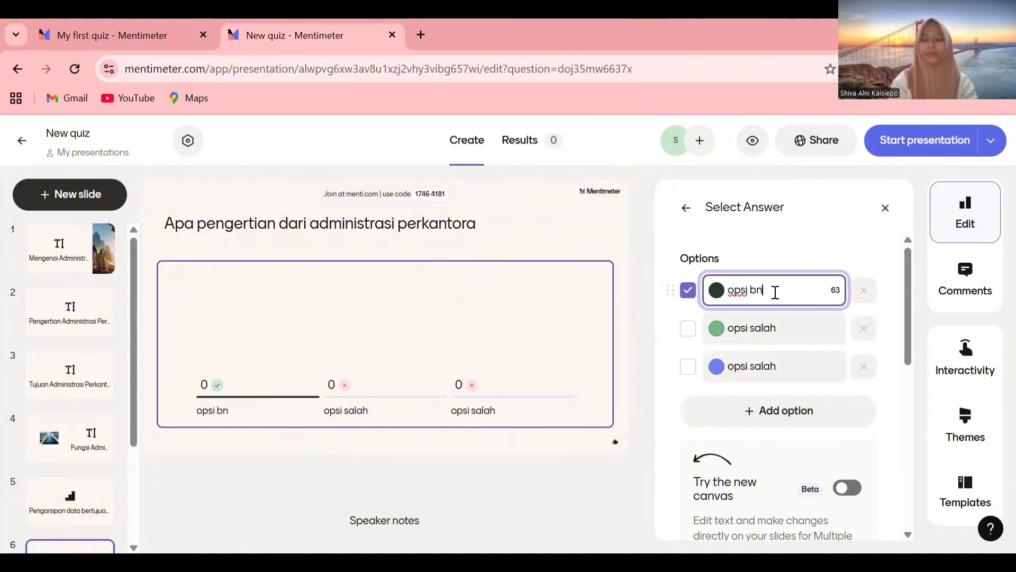
pyautogui.write('i benar')
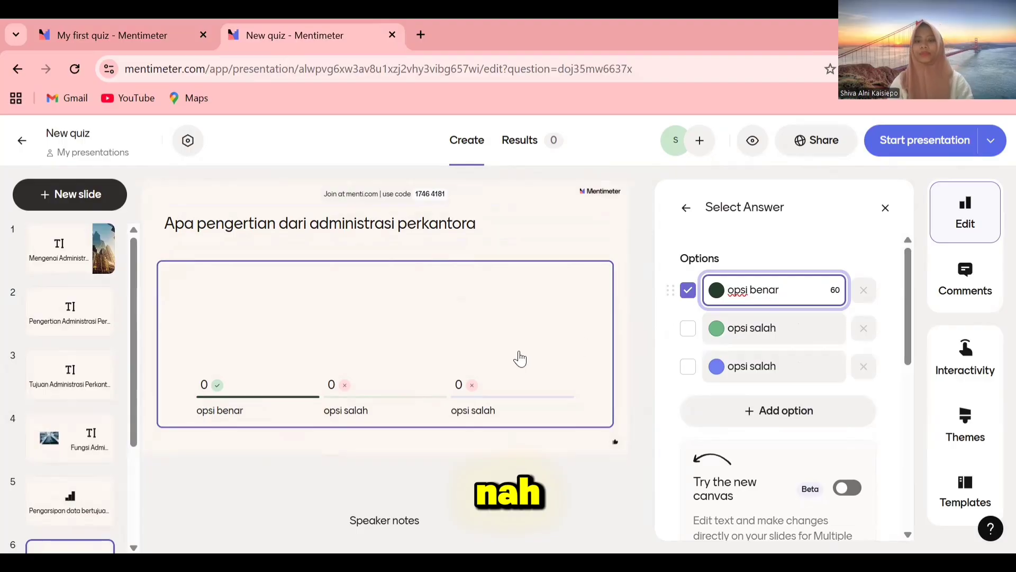
# - Finish editing slide 6's answer options and add a Q&A slide to the presentation
pyautogui.click(520, 359)
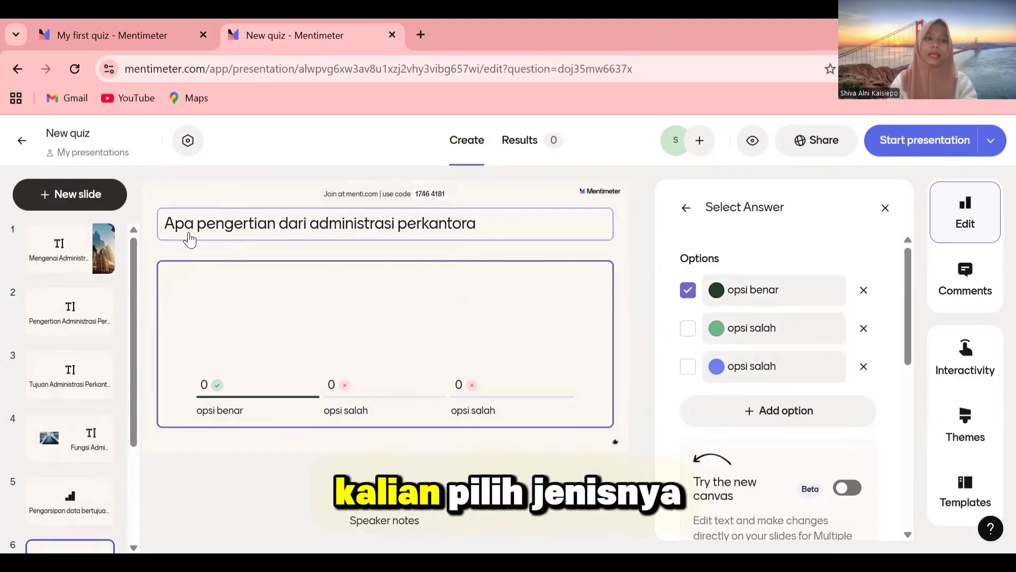
pyautogui.click(103, 203)
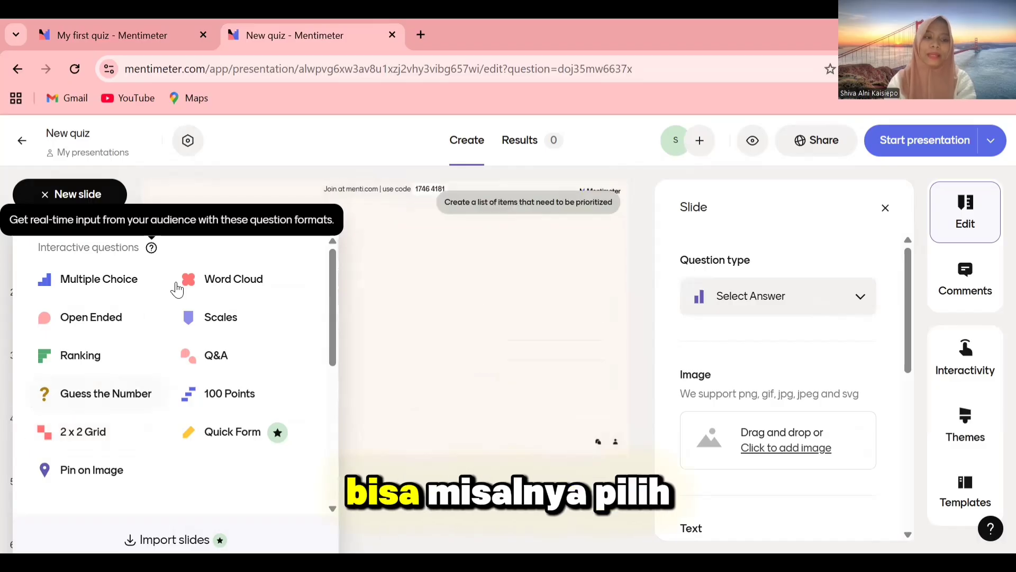
pyautogui.click(230, 349)
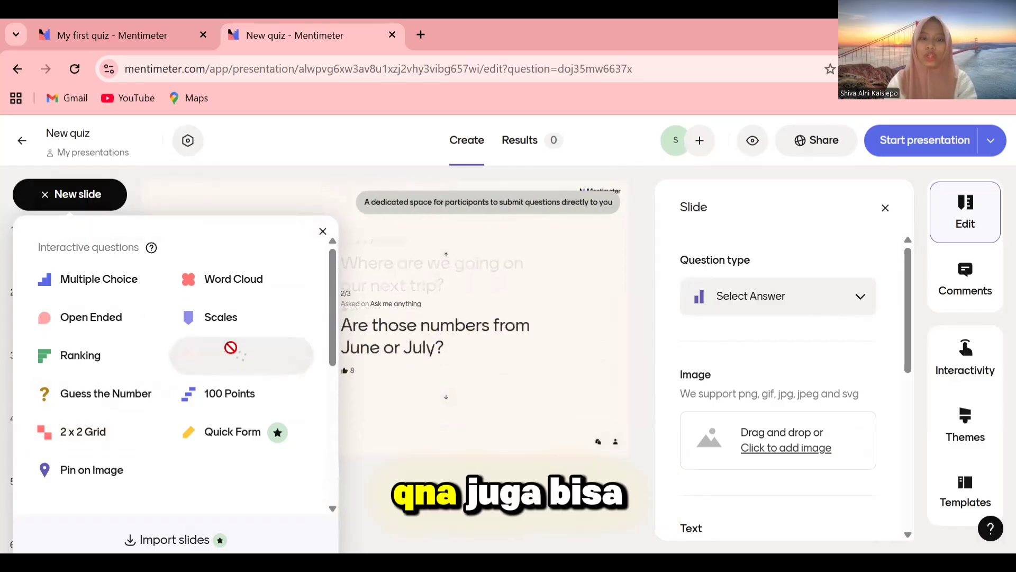
pyautogui.click(452, 310)
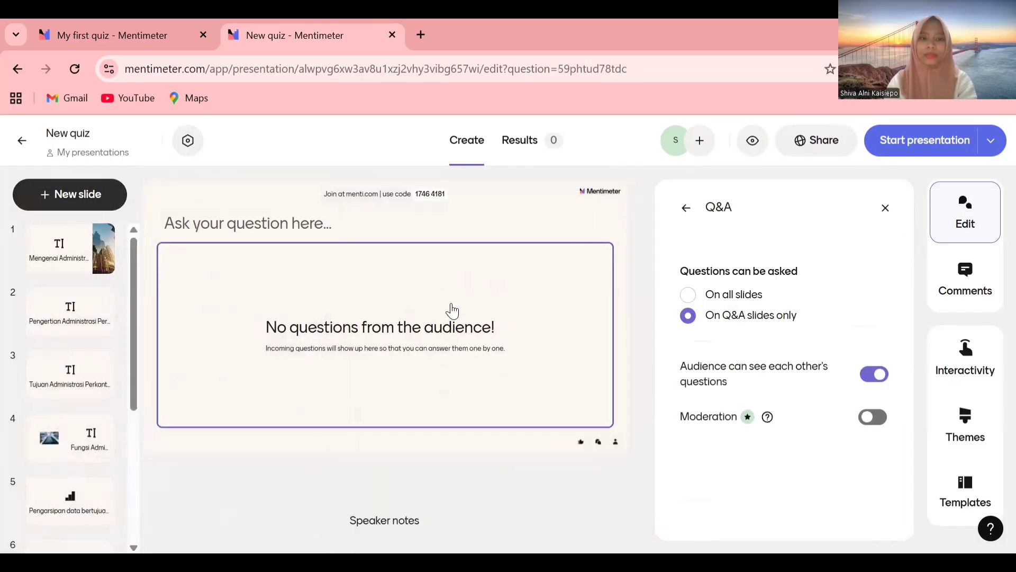
# - Enter "tujuan administrasi perkantoran" as the Q&A slide's question
pyautogui.click(311, 217)
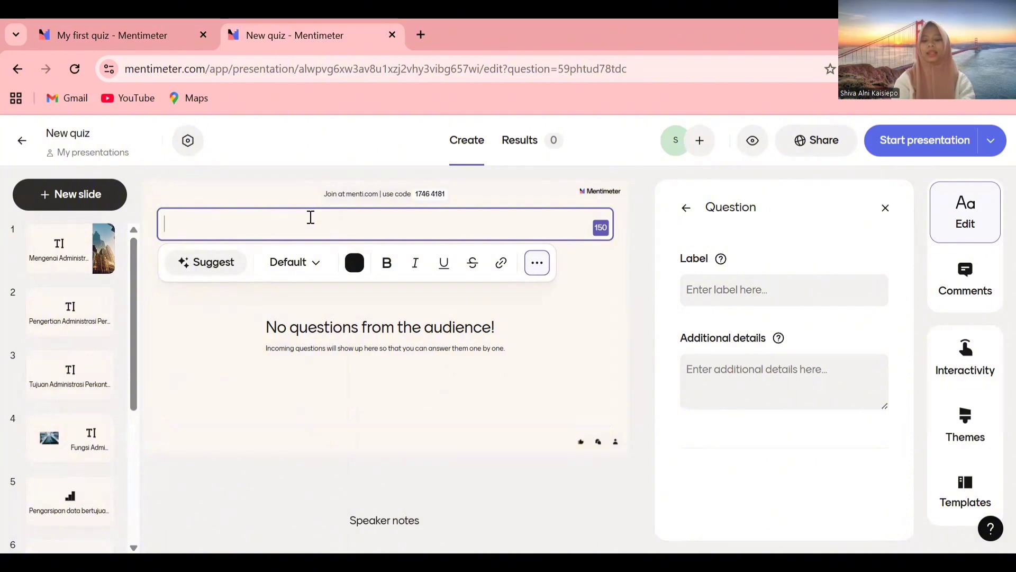
pyautogui.write('tujuan ')
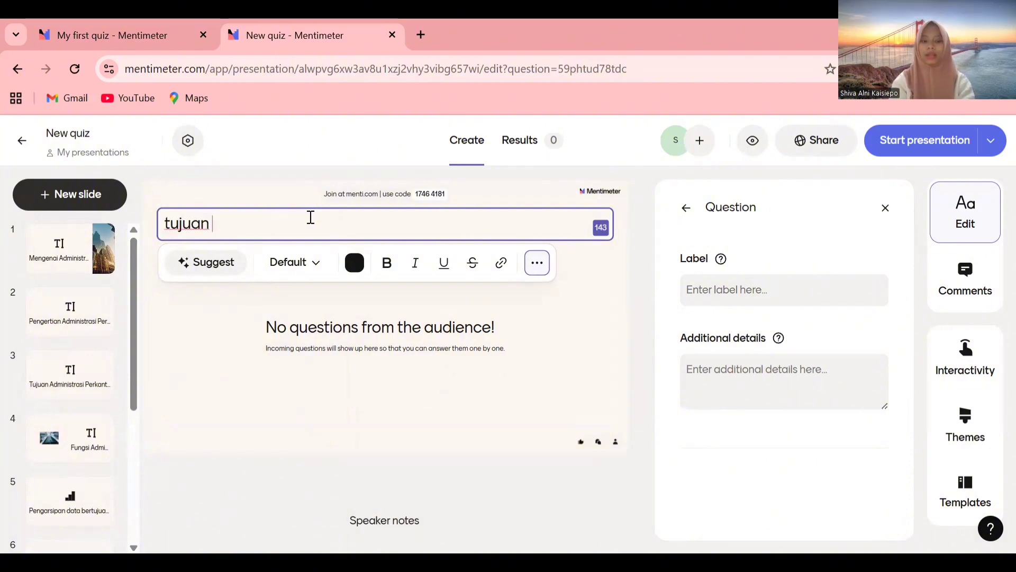
pyautogui.write('administrasi perkantoran')
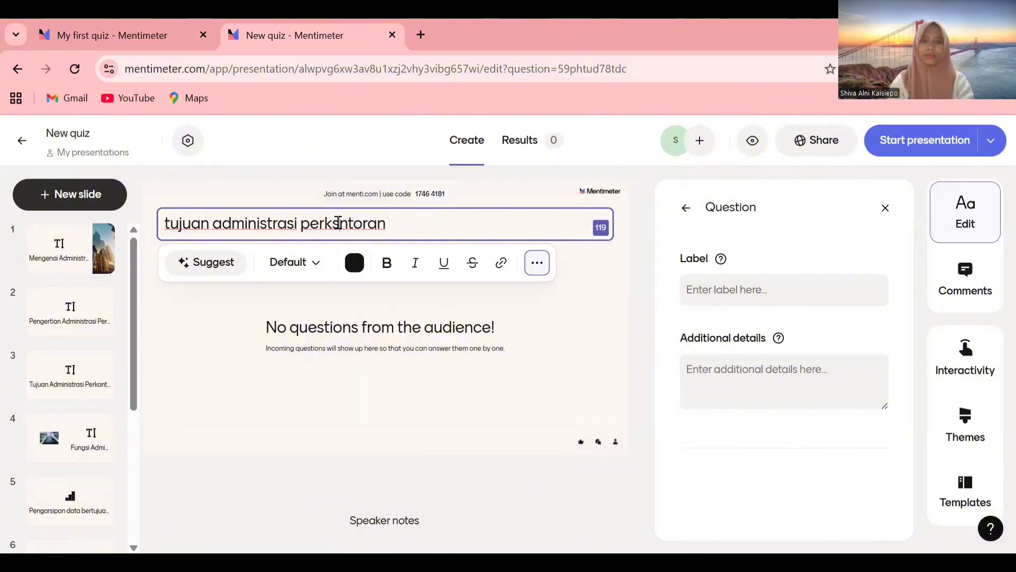
pyautogui.click(419, 390)
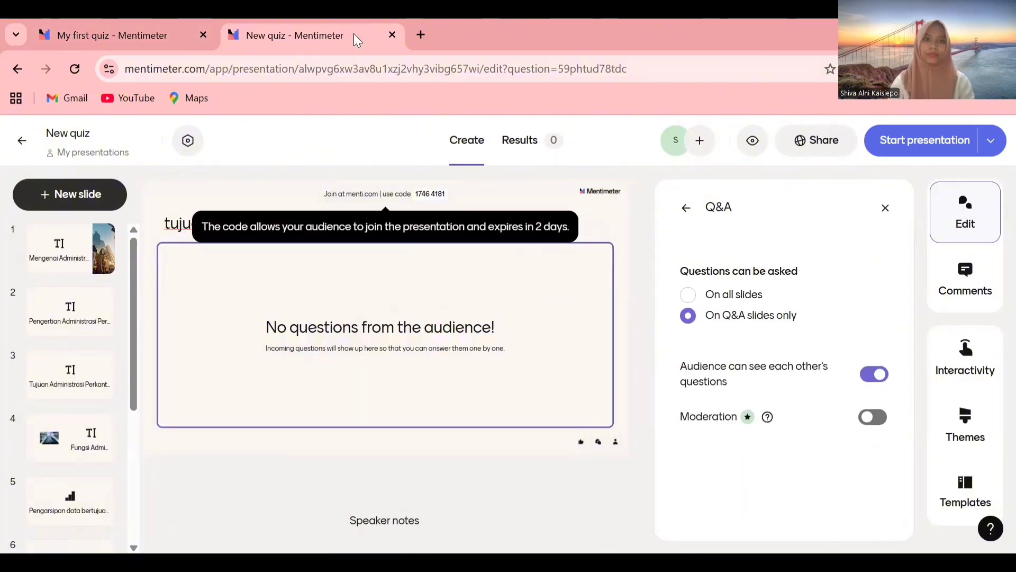
# - Switch to the "My first quiz" presentation and examine its Tugas Administrasi Perkantoran slide and opening Word Cloud slide
pyautogui.click(113, 27)
pyautogui.scroll(1, 74, 265)
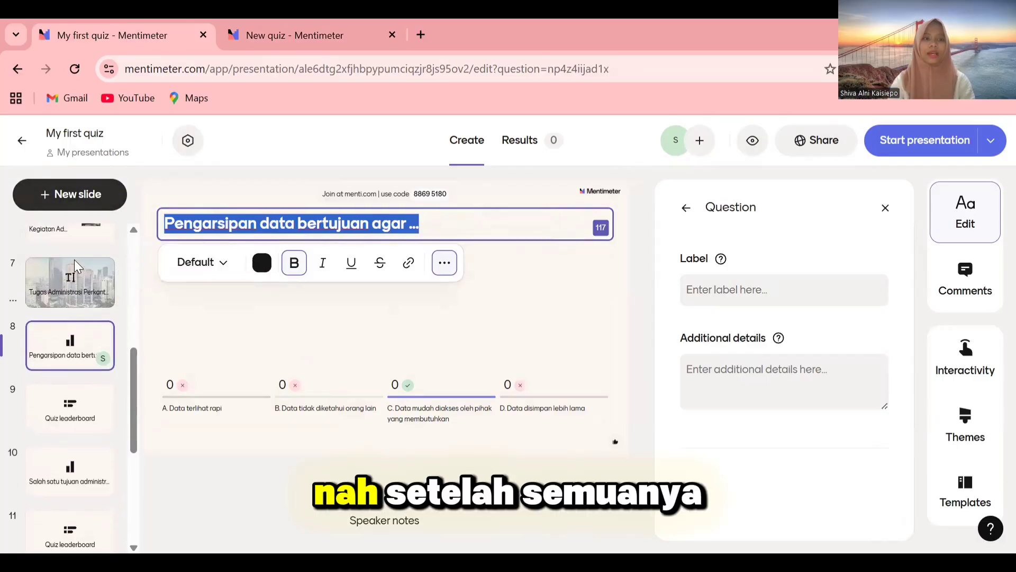
pyautogui.click(76, 279)
pyautogui.scroll(5, 78, 279)
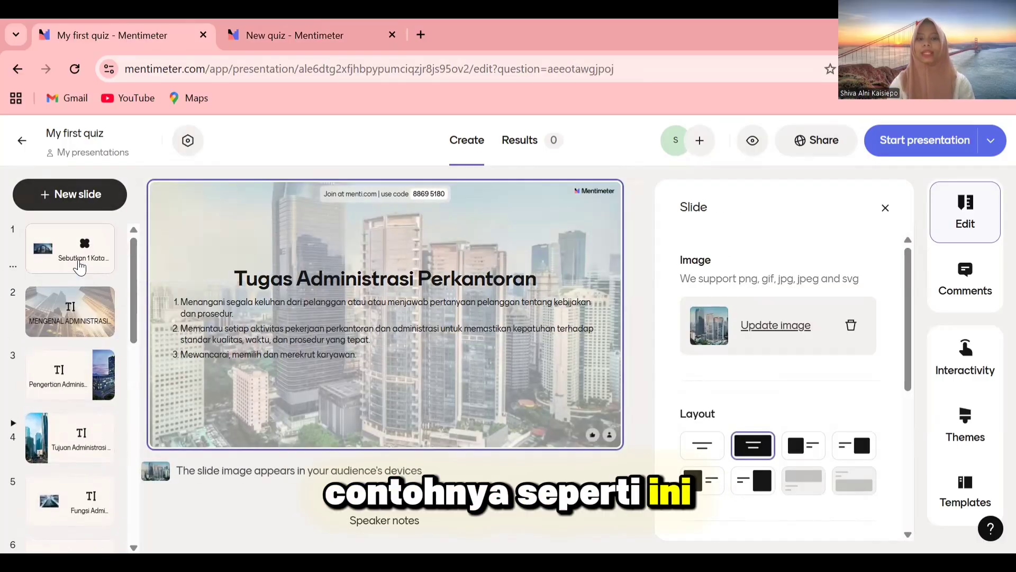
pyautogui.click(80, 265)
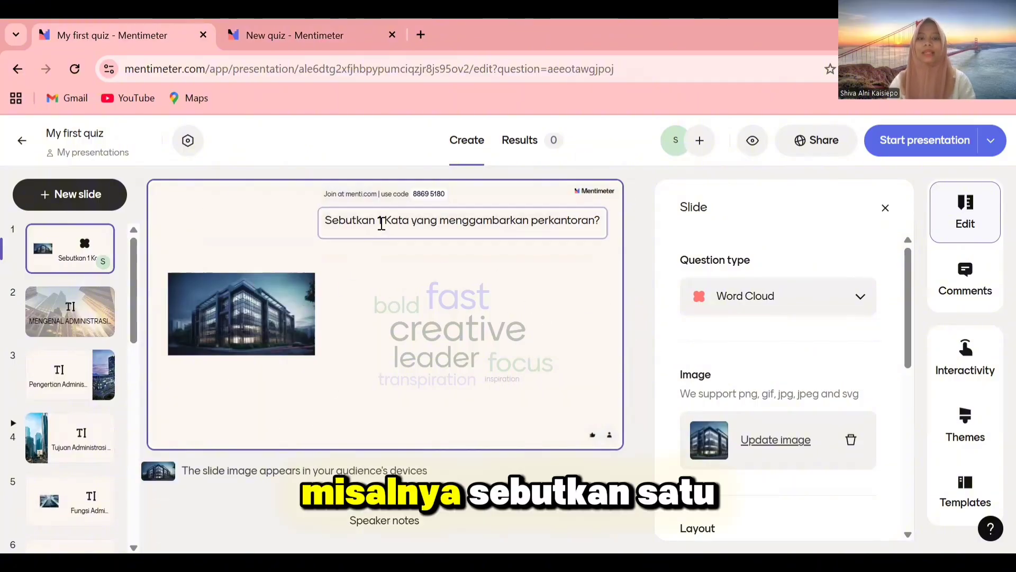
pyautogui.click(495, 336)
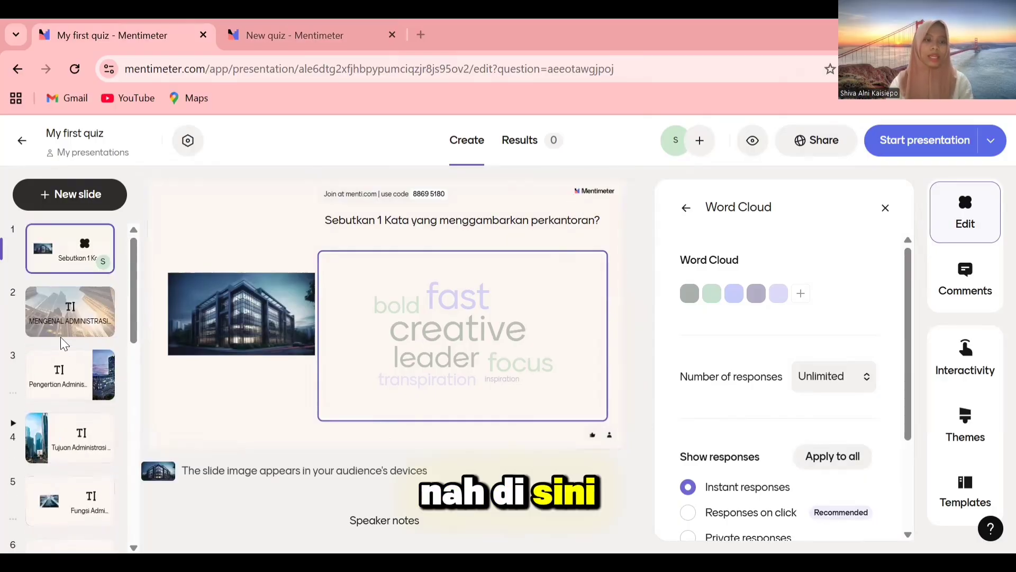
# - Review the title, Pengertian, Fungsi and Kegiatan Administrasi Perkantoran slides, then look through the rest of the slide list
pyautogui.click(63, 318)
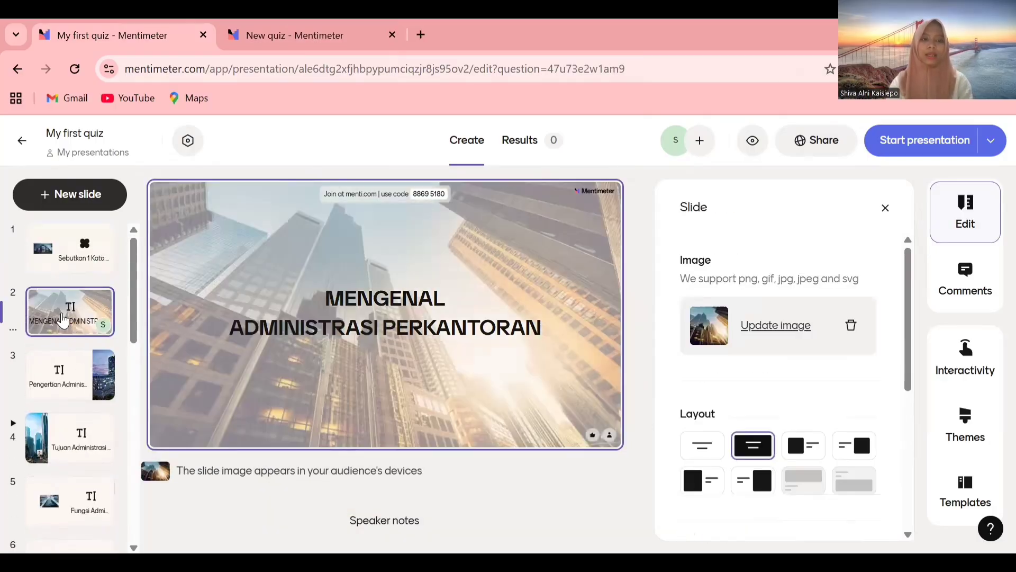
pyautogui.click(74, 390)
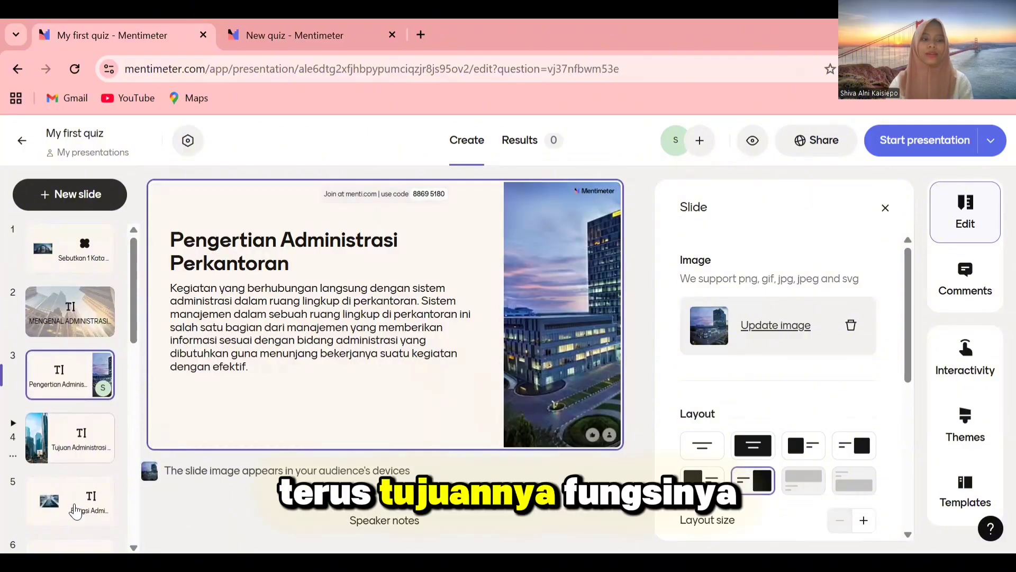
pyautogui.click(76, 512)
pyautogui.scroll(-4, 77, 511)
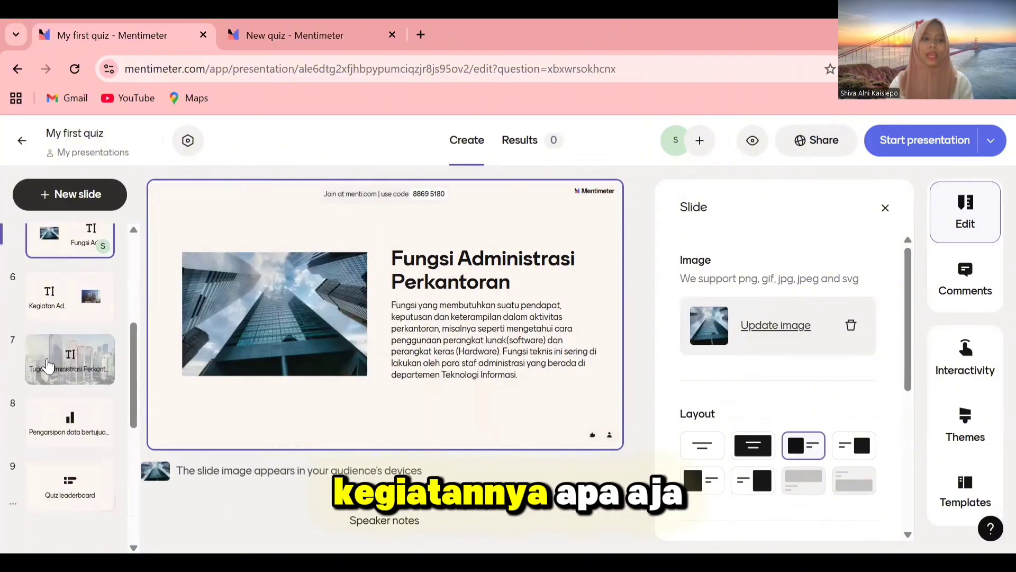
pyautogui.click(32, 301)
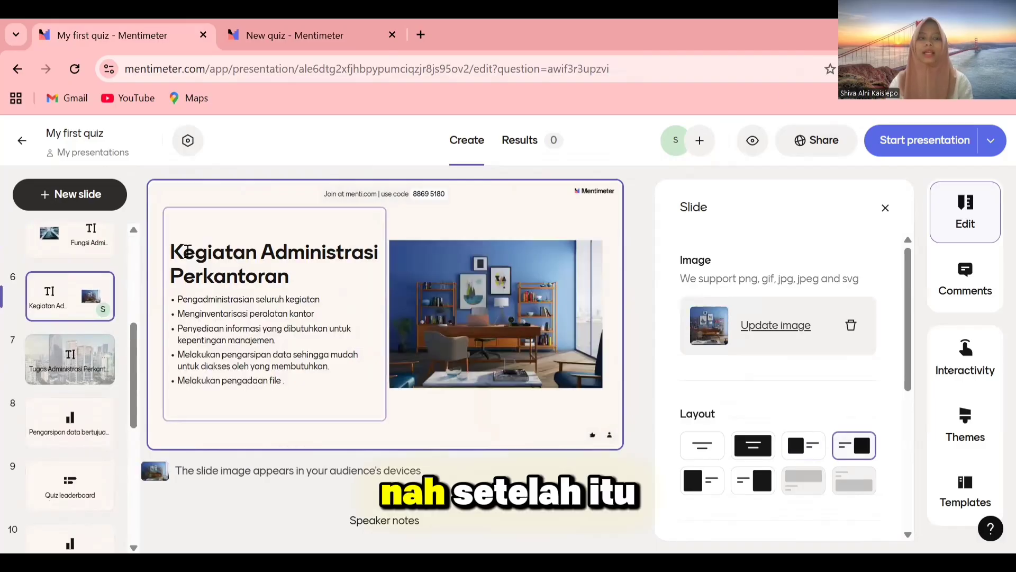
pyautogui.scroll(-6, 33, 301)
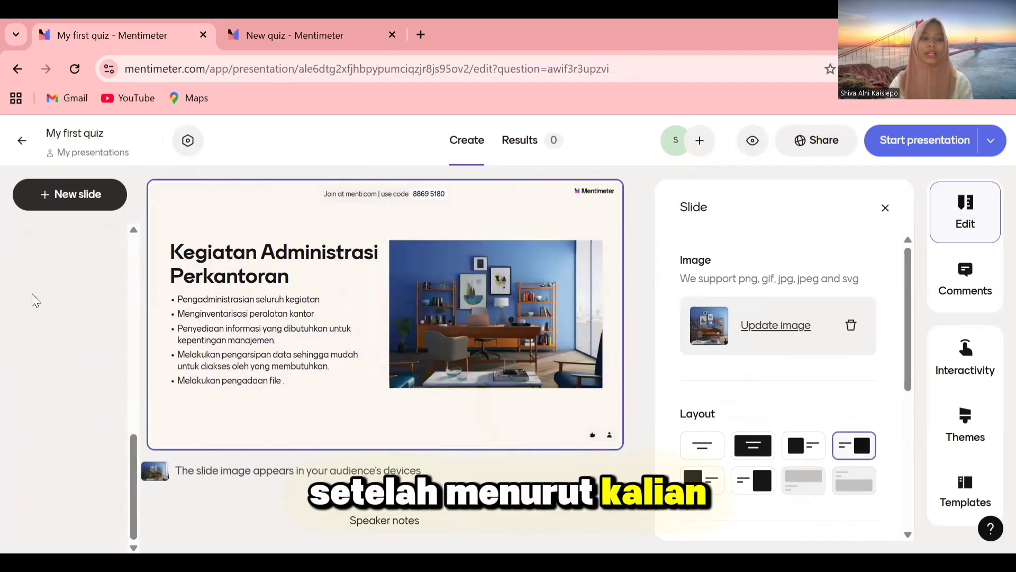
pyautogui.scroll(10, 33, 301)
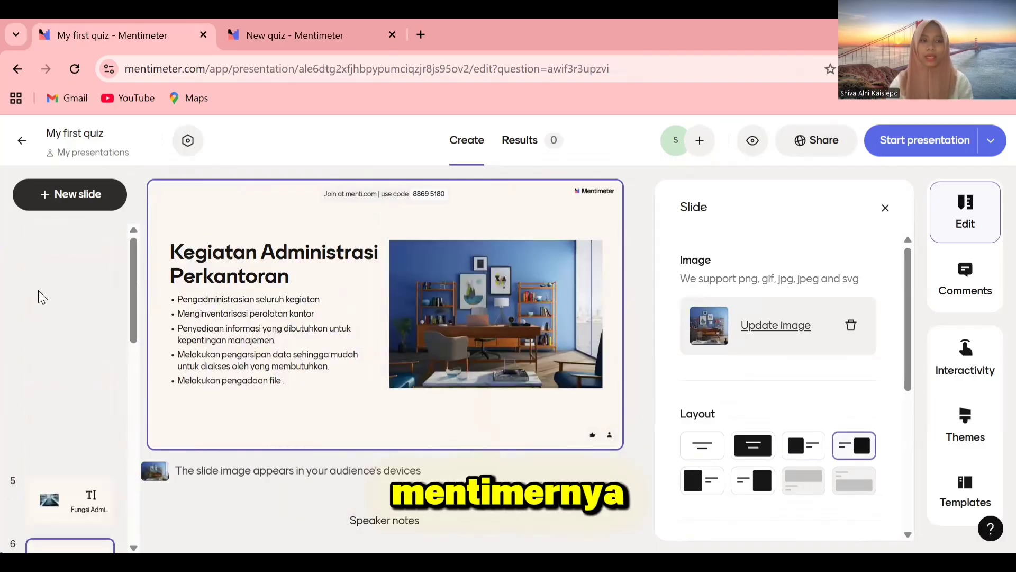
# - Present "My first quiz" from its Word Cloud slide and advance through the content slides to Tugas Administrasi Perkantoran
pyautogui.click(87, 266)
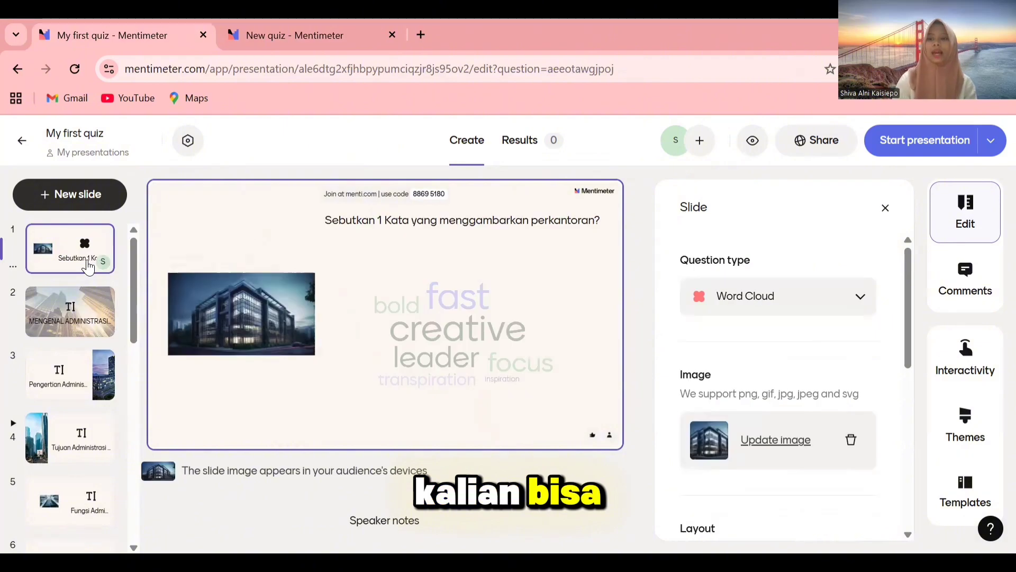
pyautogui.click(928, 140)
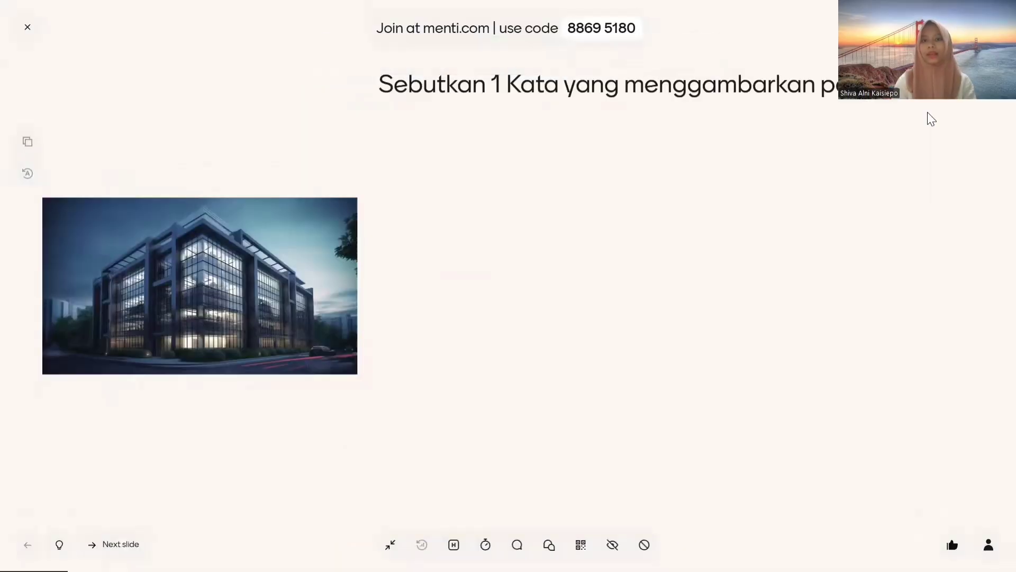
pyautogui.press('Right')
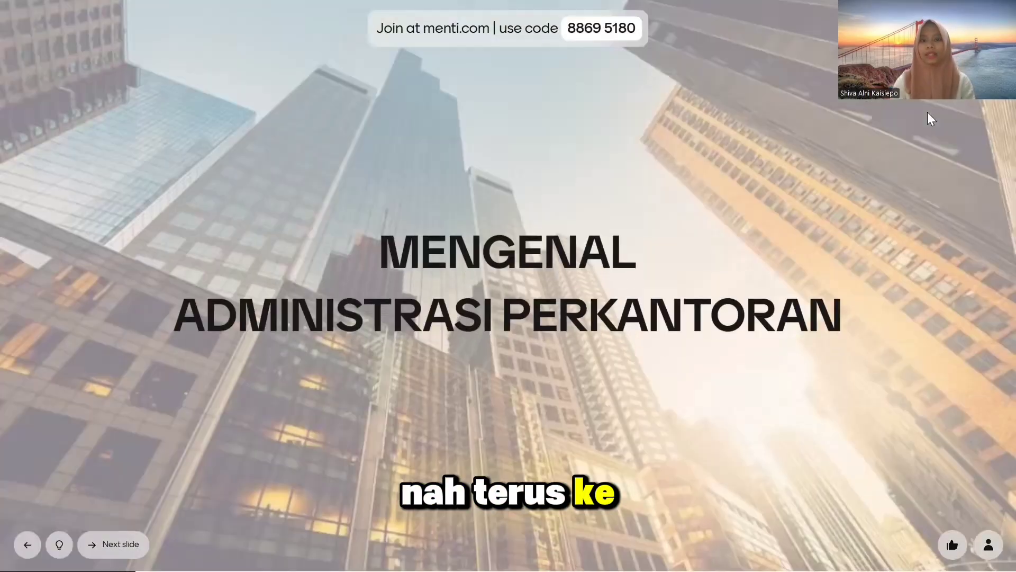
pyautogui.press('Right')
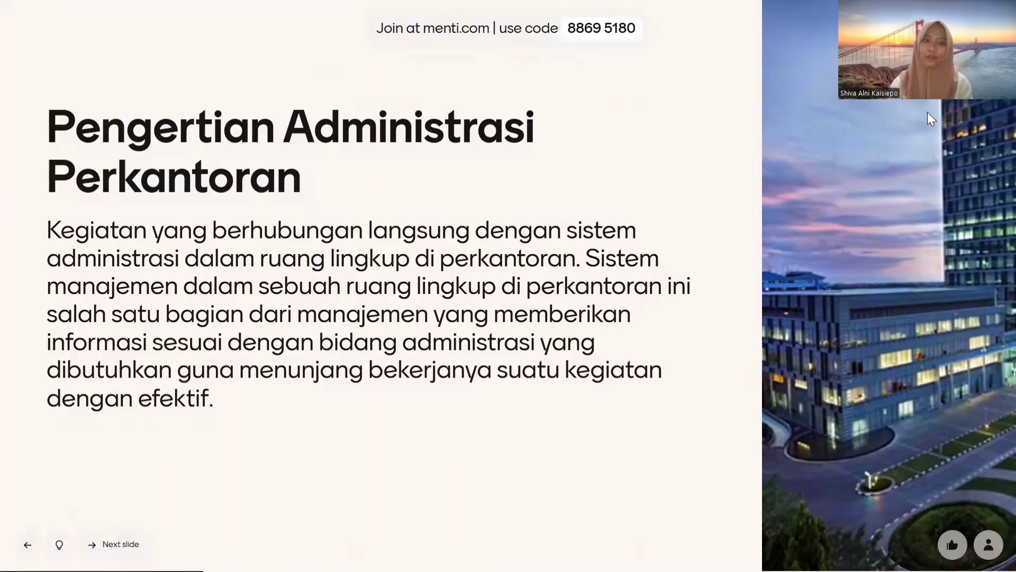
pyautogui.press('Right')
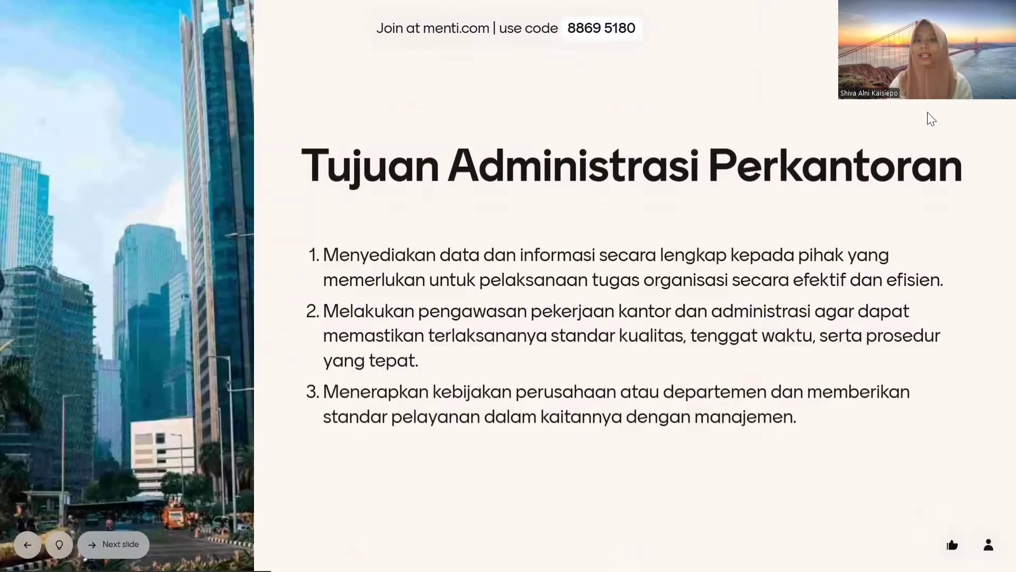
pyautogui.press('Right')
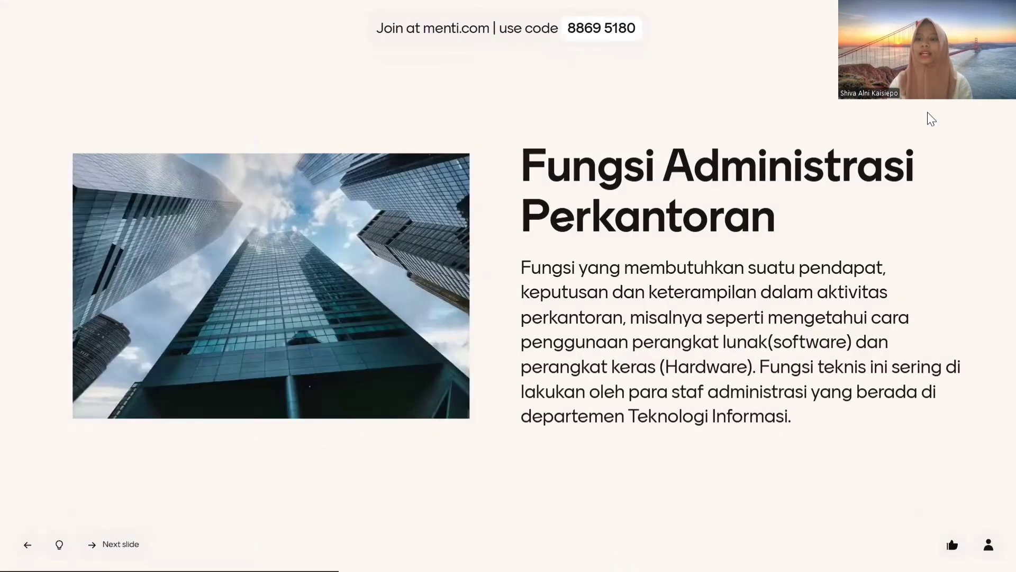
pyautogui.press('Right')
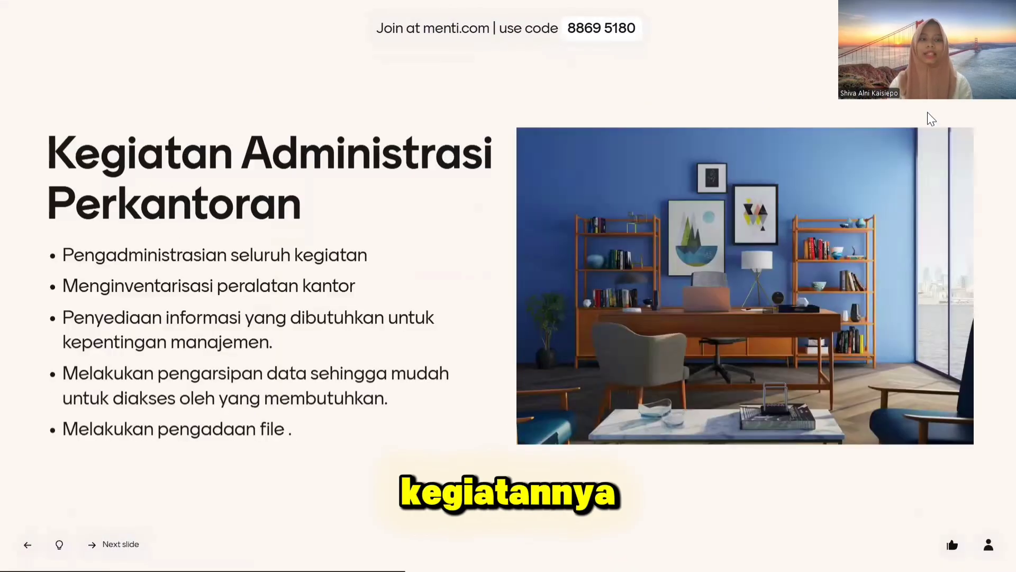
pyautogui.press('Right')
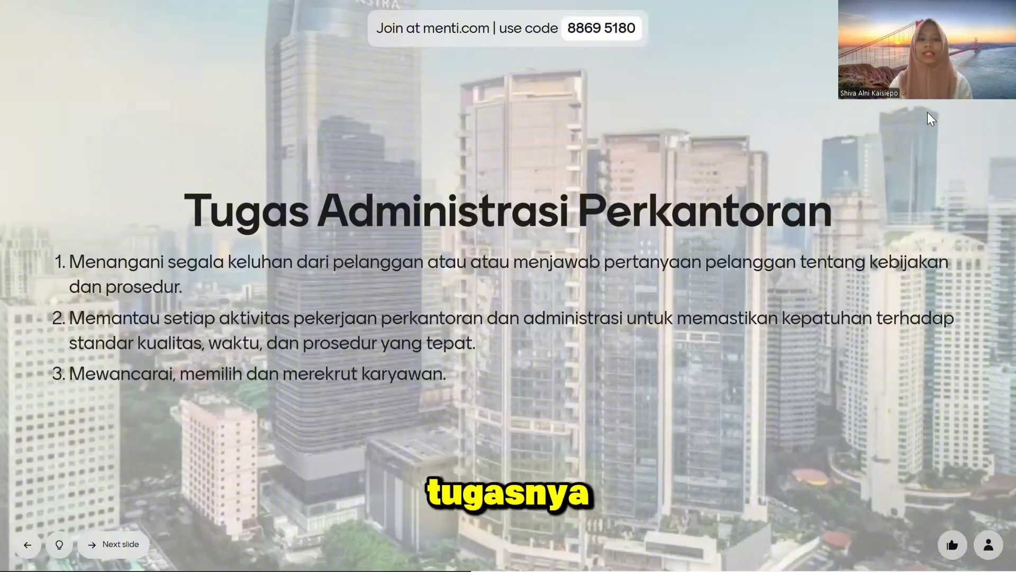
# - Run both quiz questions in the presentation, advancing through each question's countdown to its leaderboard
pyautogui.press('Right')
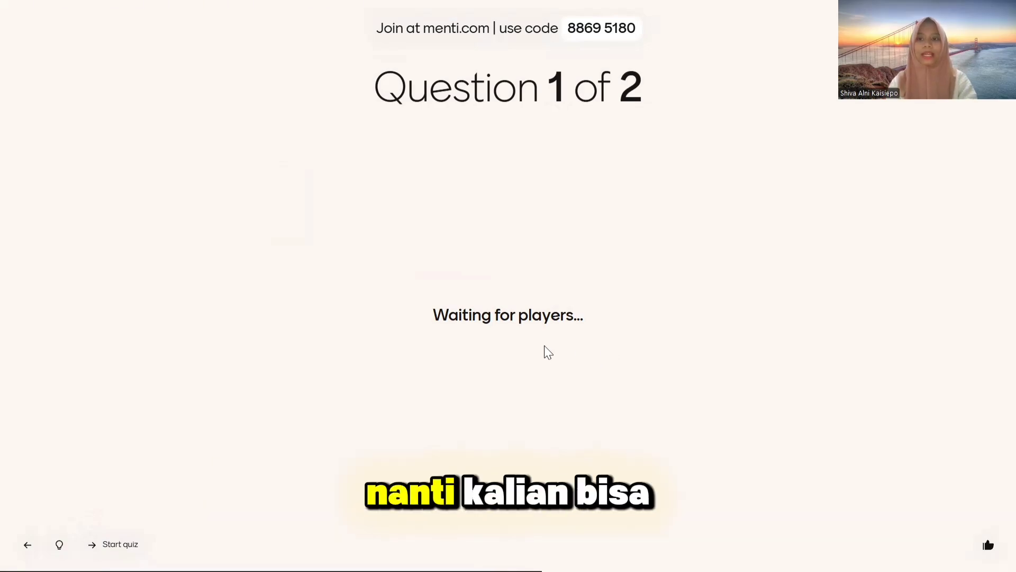
pyautogui.press('Right')
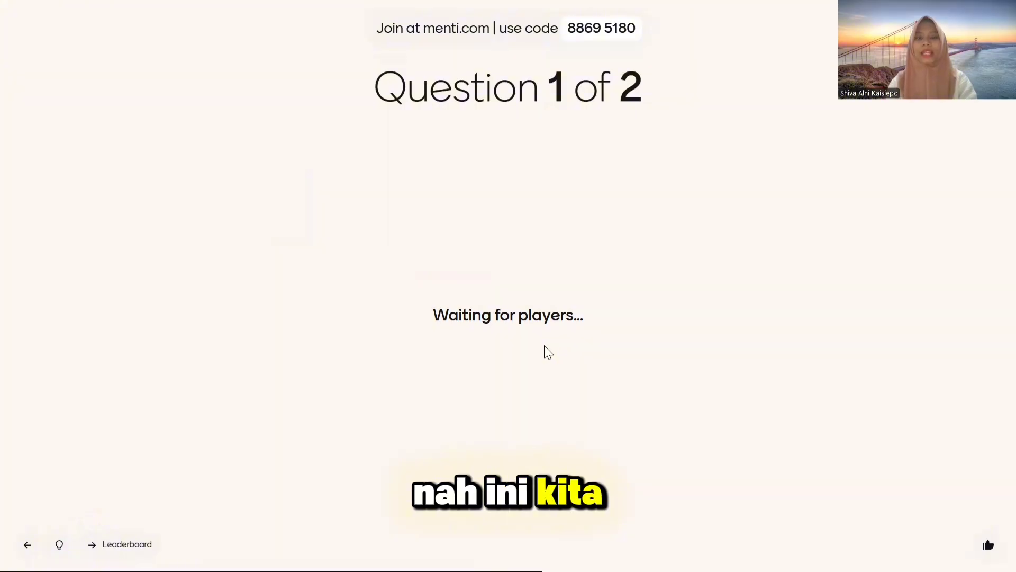
pyautogui.press('Right')
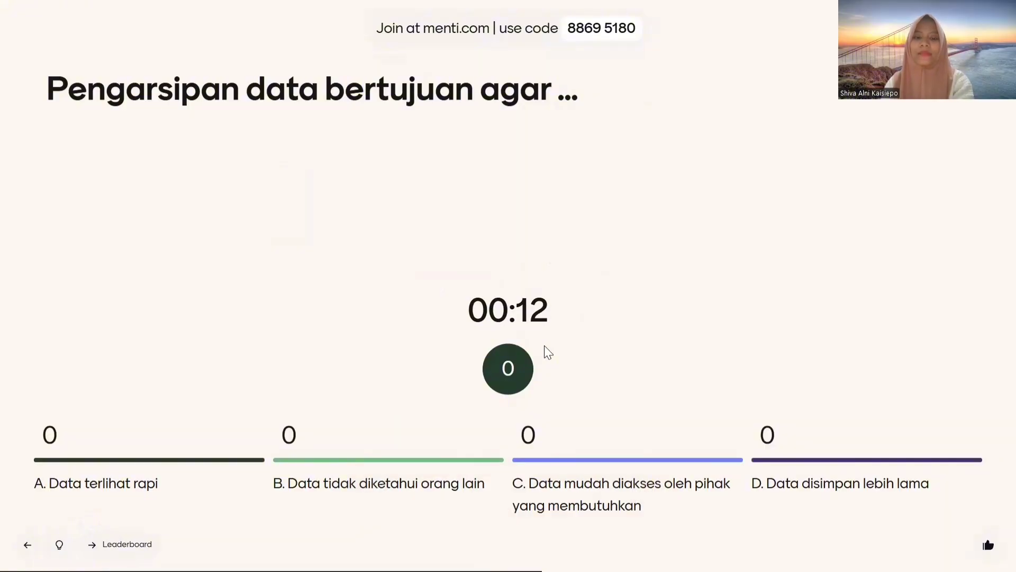
pyautogui.press('Right')
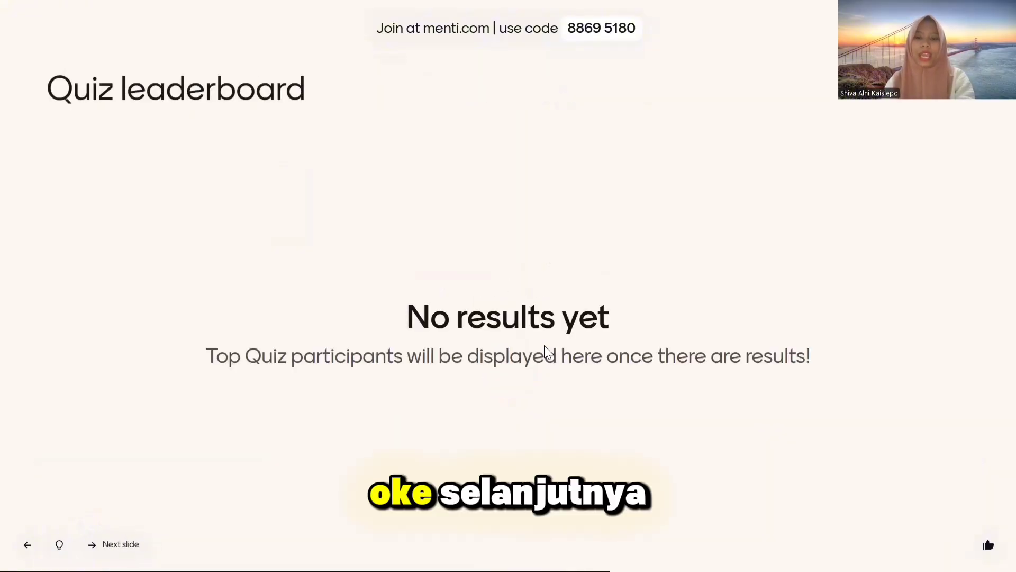
pyautogui.press('Right')
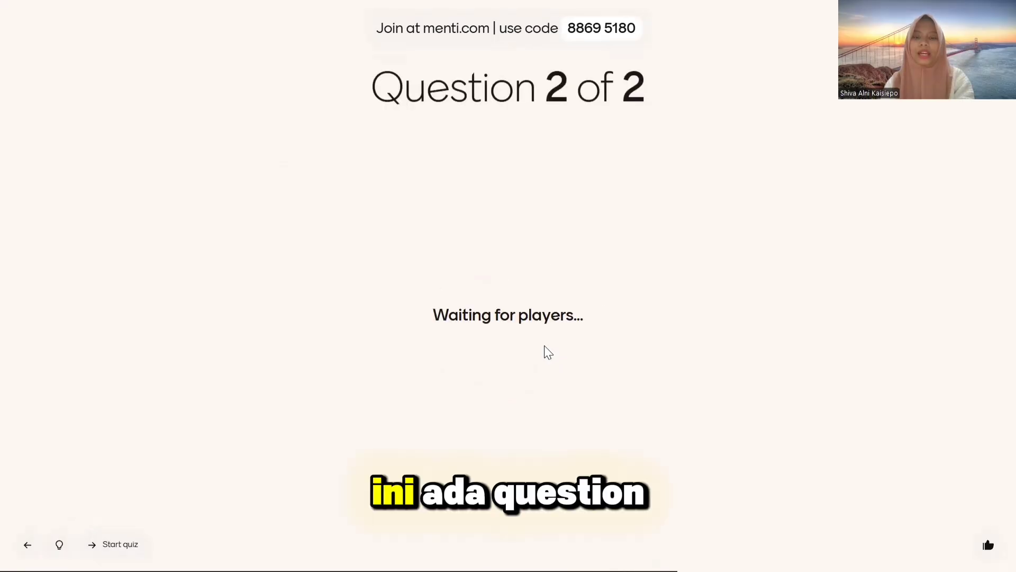
pyautogui.press('Right')
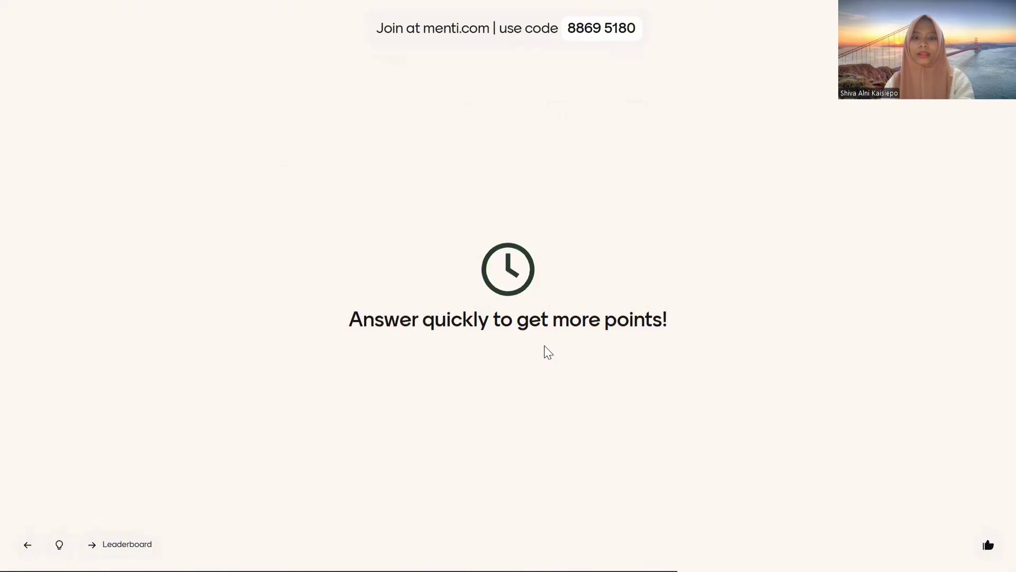
pyautogui.press('Right')
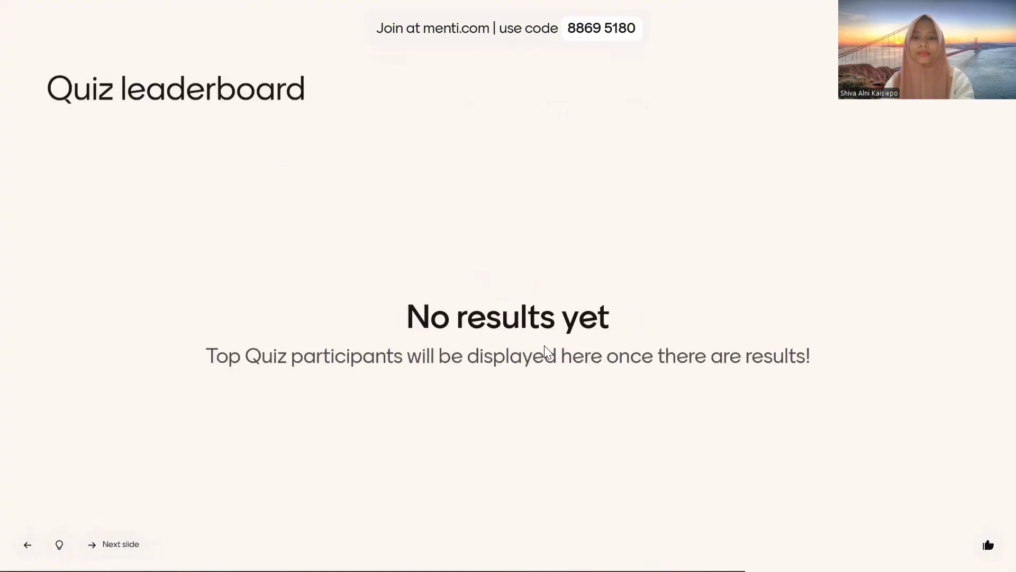
# - View the perabotan, peralatan and online-learning satisfaction questions and the final leaderboard, then end the presentation and return to the editor
pyautogui.press('Right')
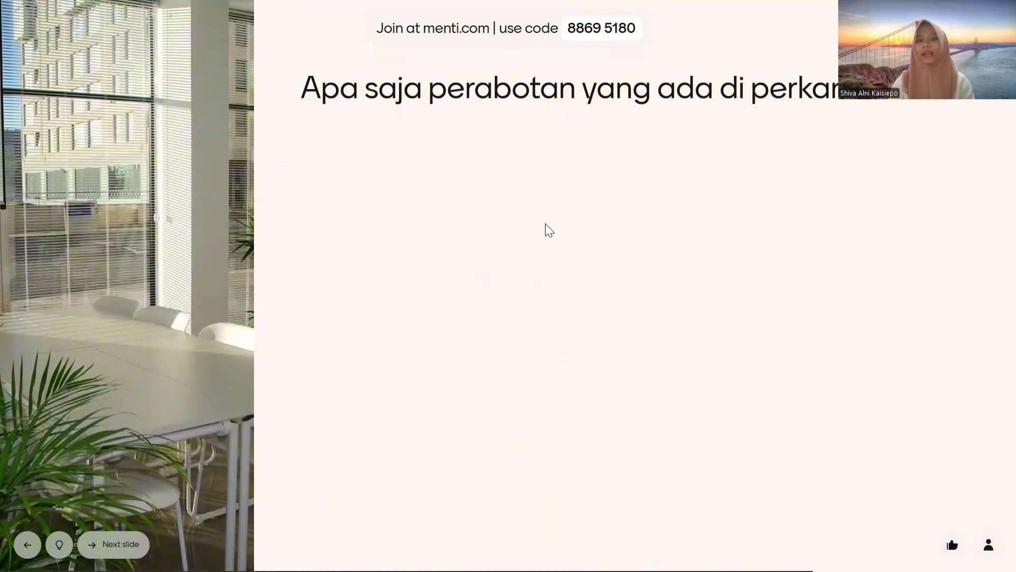
pyautogui.press('Right')
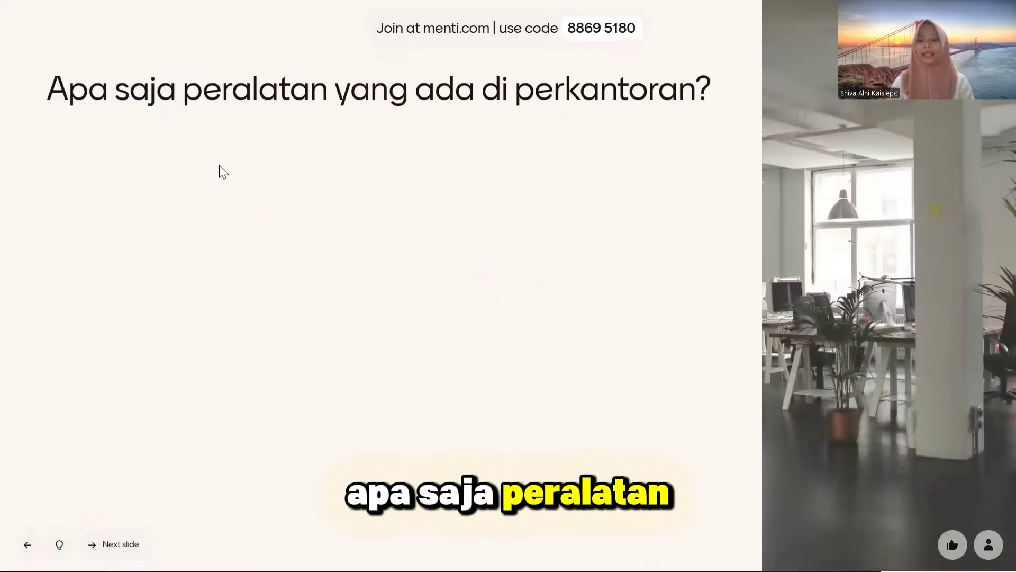
pyautogui.press('Left')
pyautogui.press('Right')
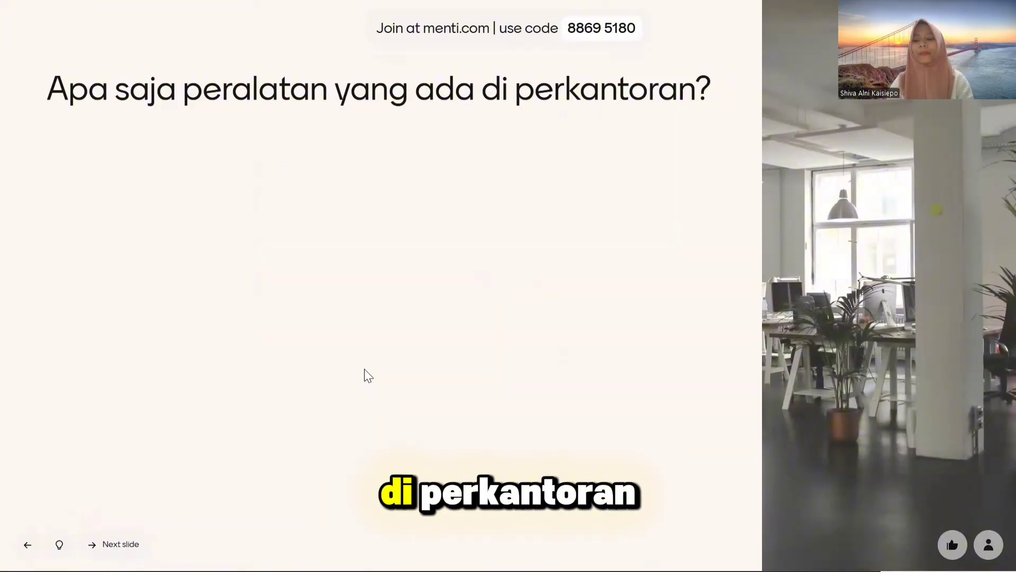
pyautogui.press('Right')
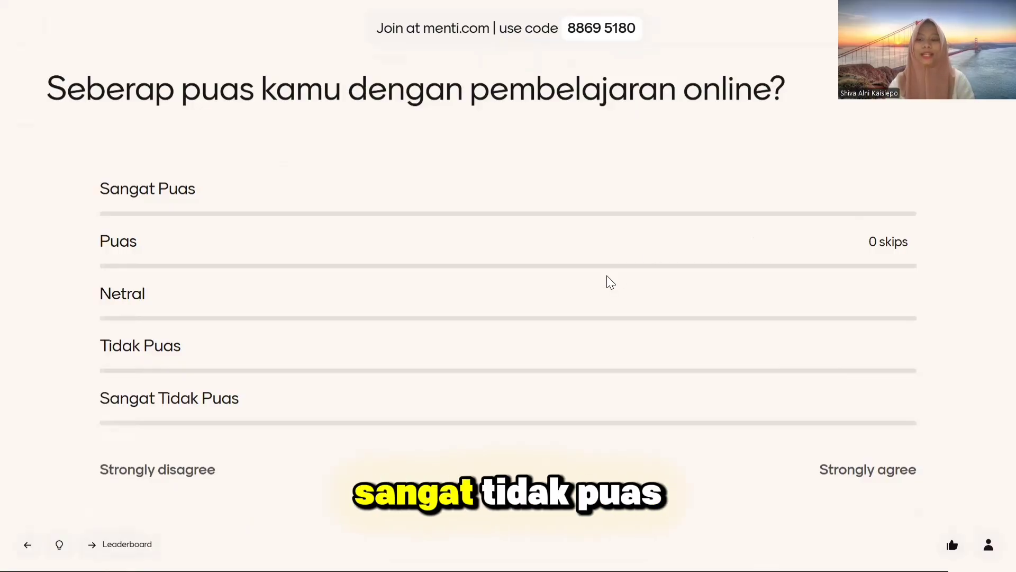
pyautogui.press('Right')
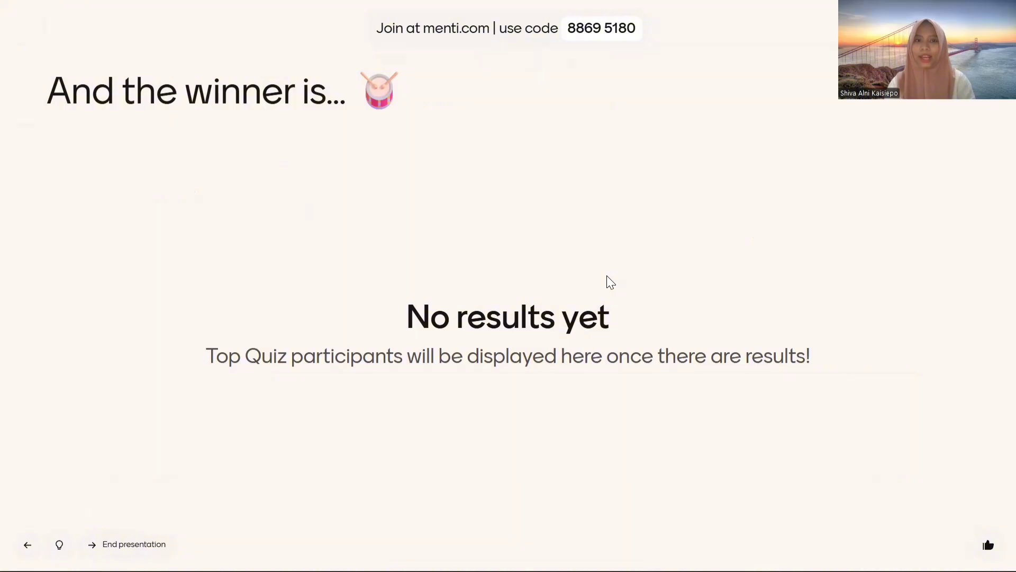
pyautogui.press('Right')
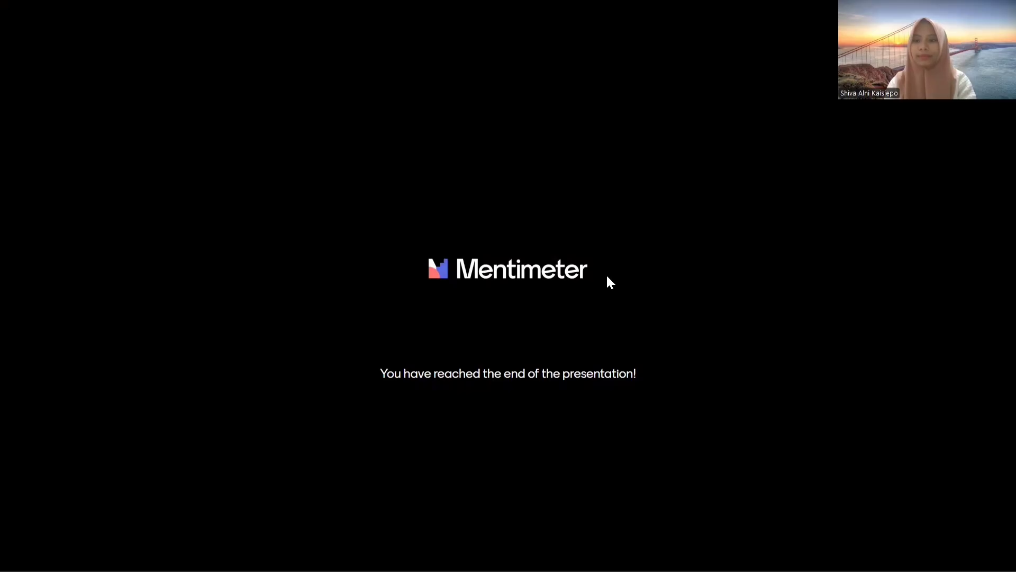
pyautogui.press('Escape')
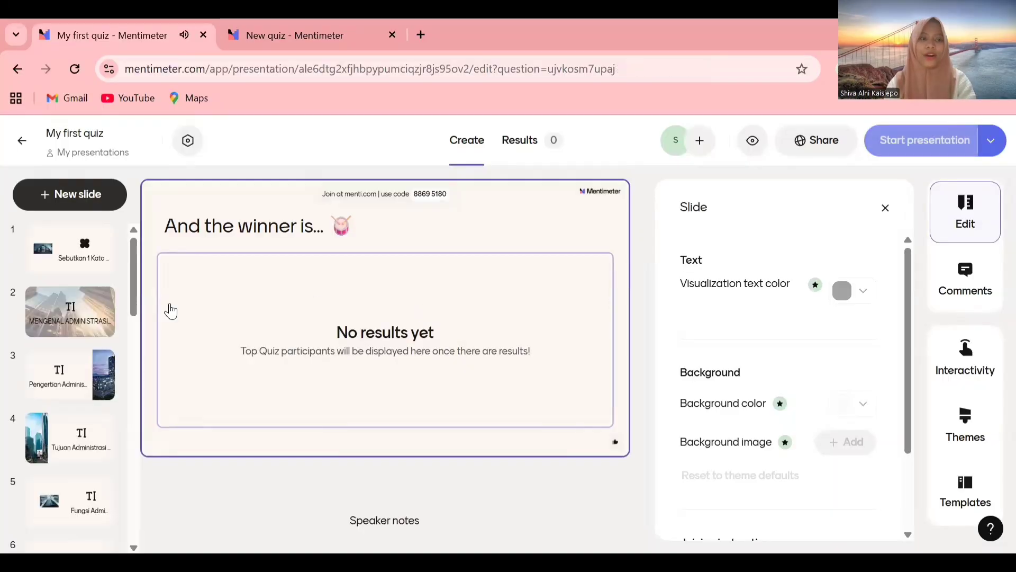